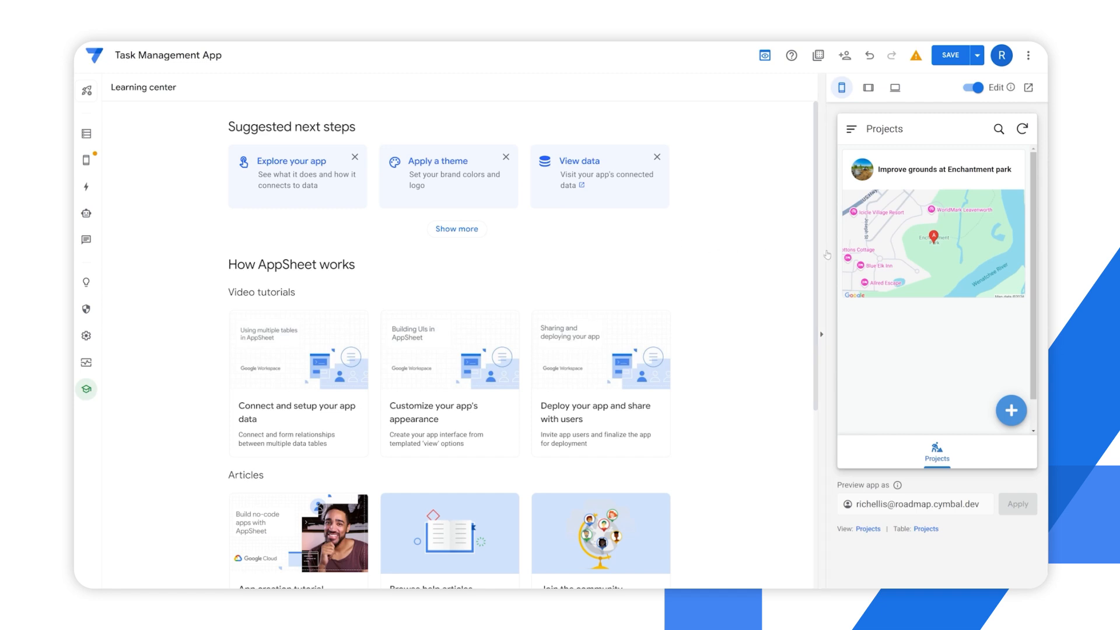
Open the Improve grounds at Enchantment park project in the app preview and look through its related tasks
mouse_move(876, 263)
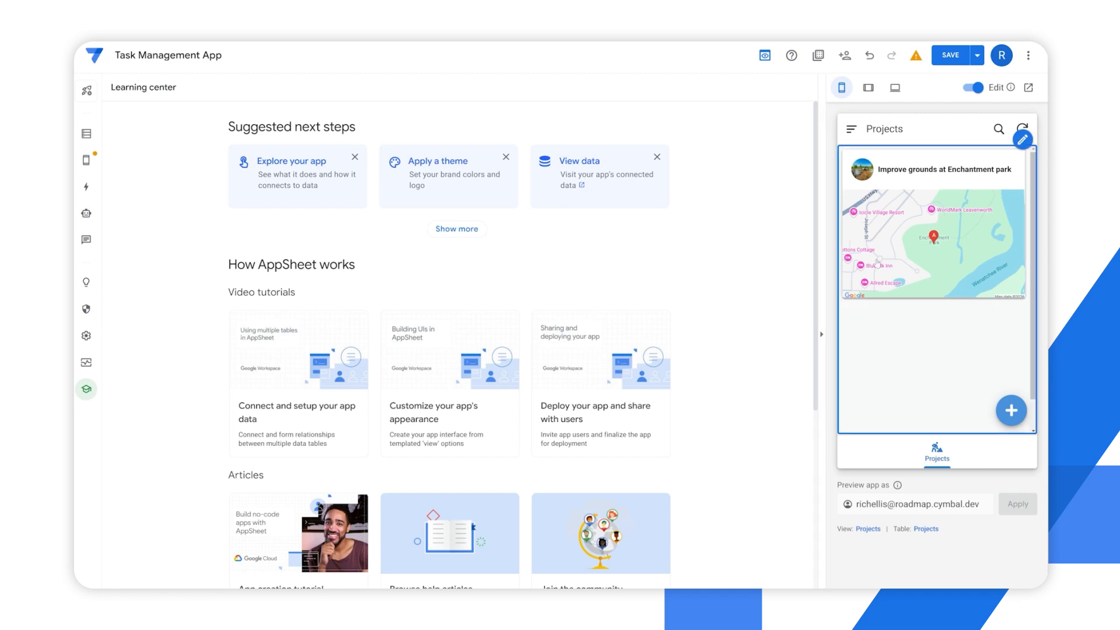
left_click(920, 252)
scroll(932, 346, "down", 5)
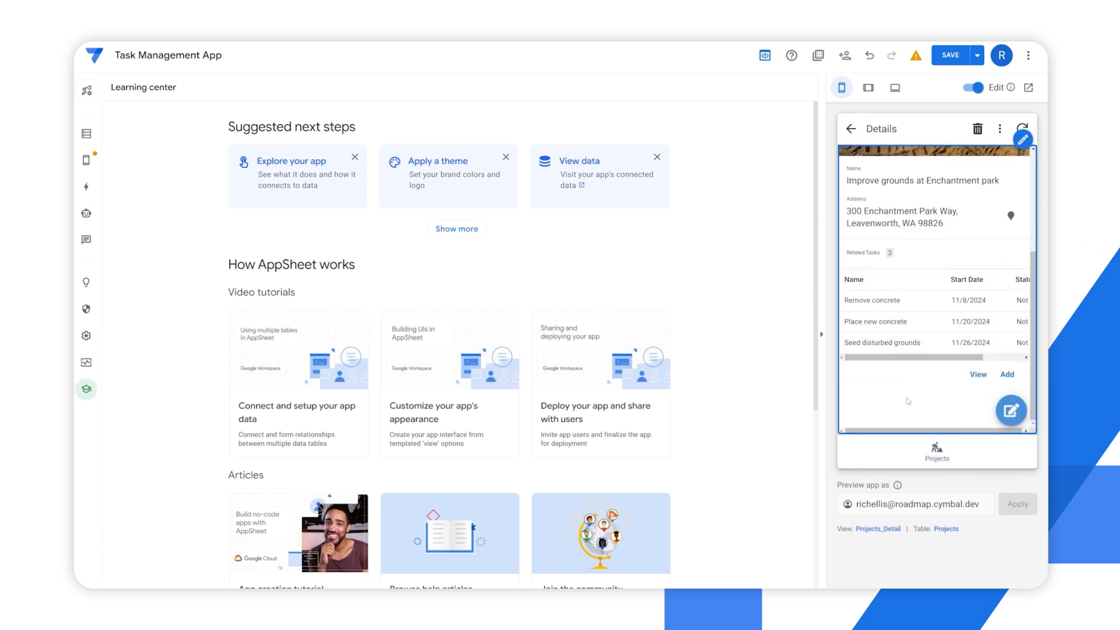
mouse_move(901, 371)
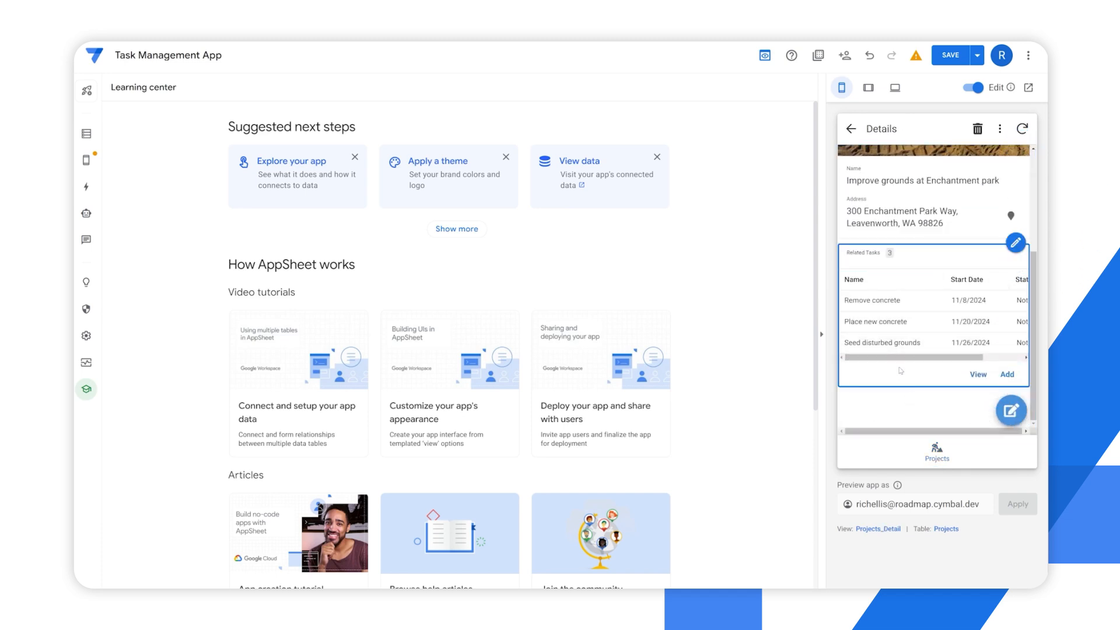
left_click(883, 309)
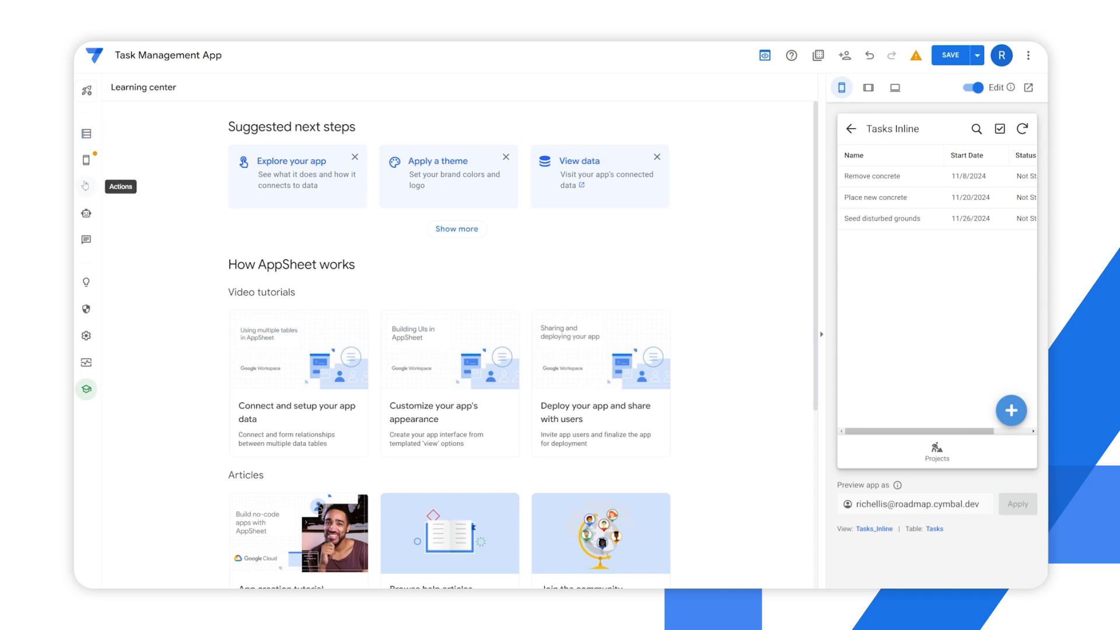
Go to the app's actions and create a new blank action for the Tasks table
left_click(86, 188)
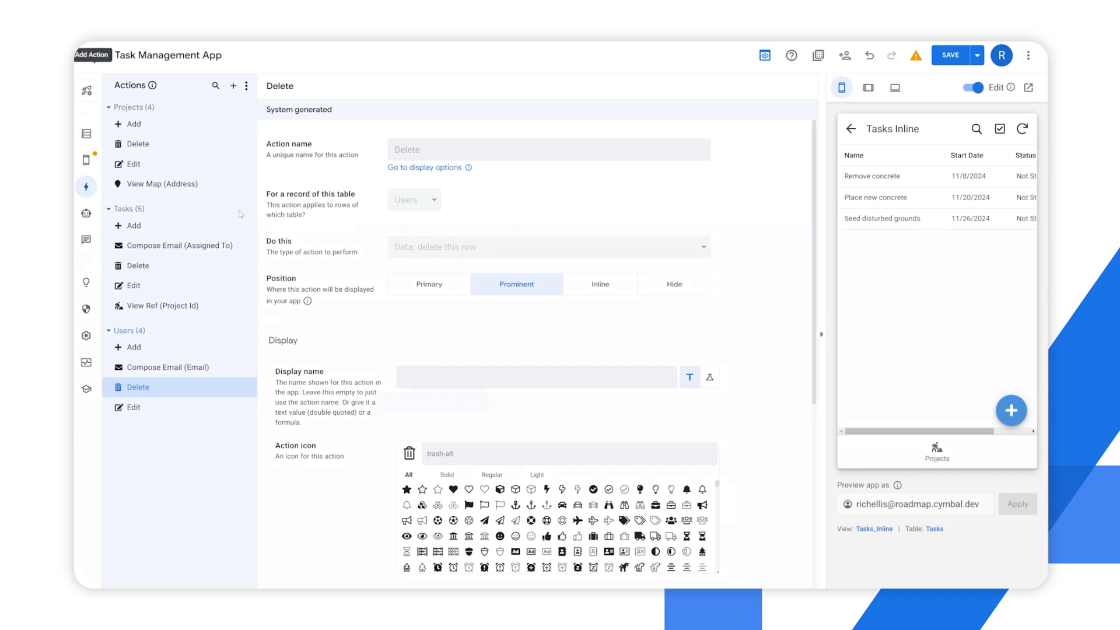
left_click(238, 210)
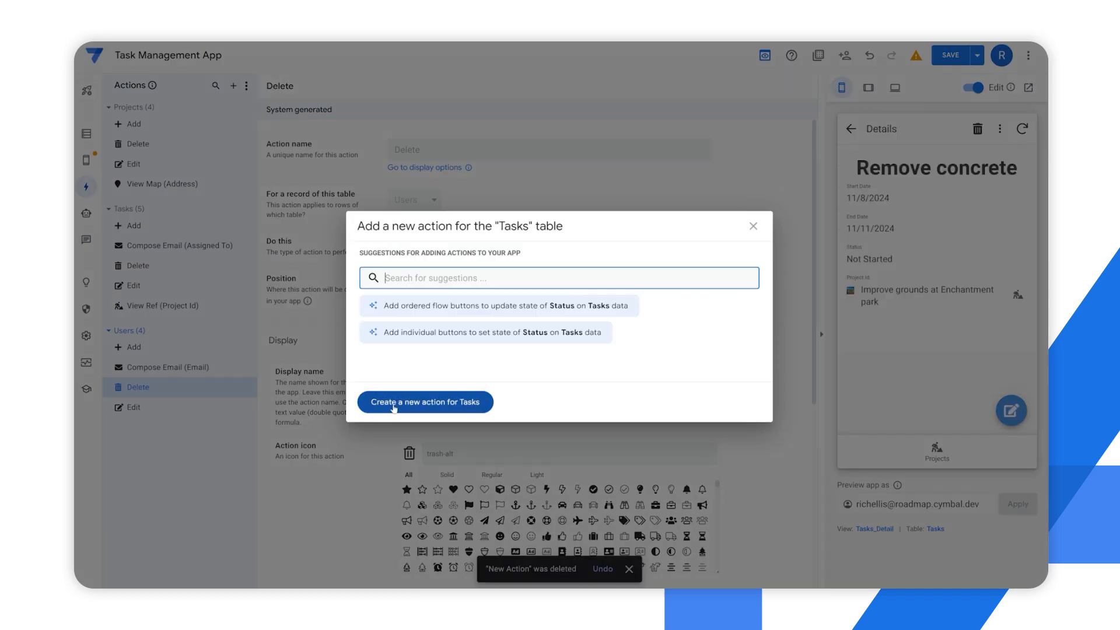
left_click(425, 402)
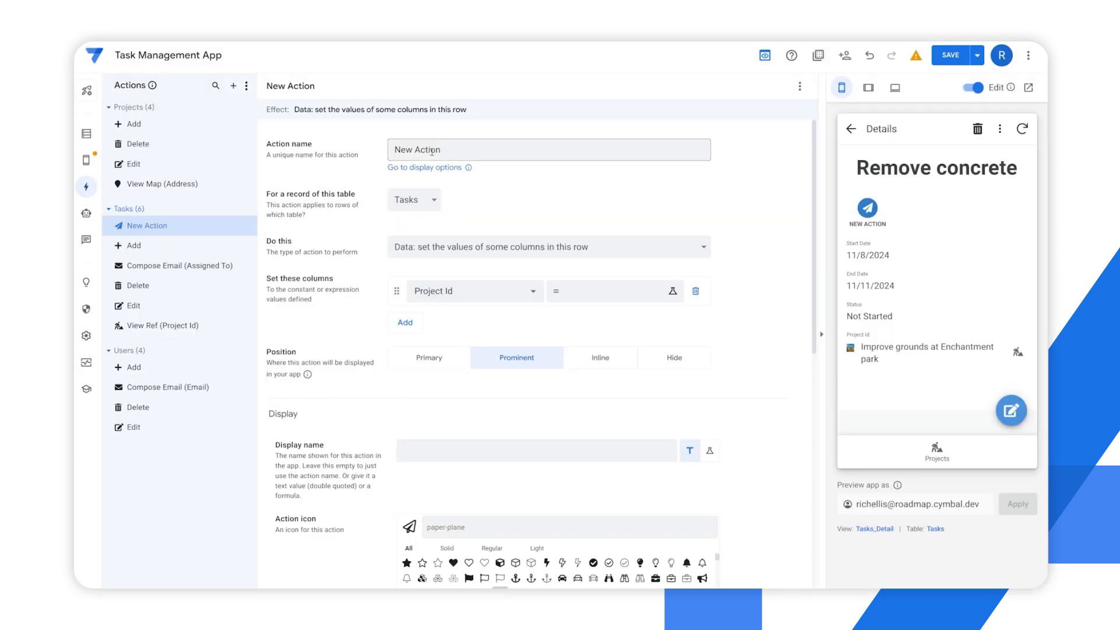
Review the new action's name and table settings, and set what it does to "App: copy this row and edit the copy"
left_click_drag(446, 151, 374, 144)
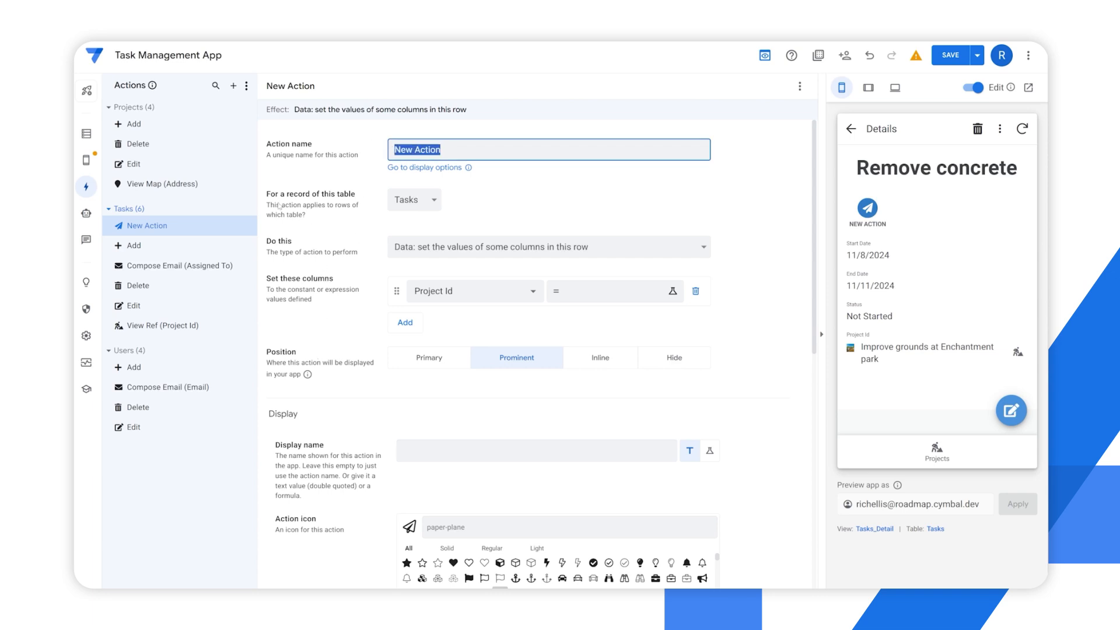
left_click_drag(270, 195, 368, 229)
left_click(500, 210)
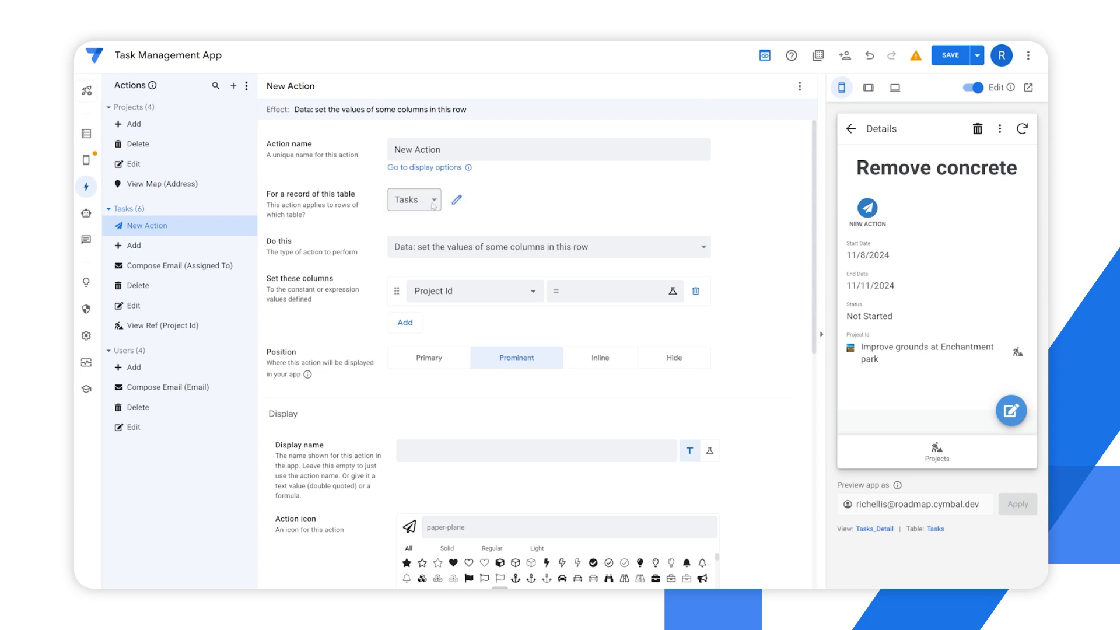
mouse_move(869, 222)
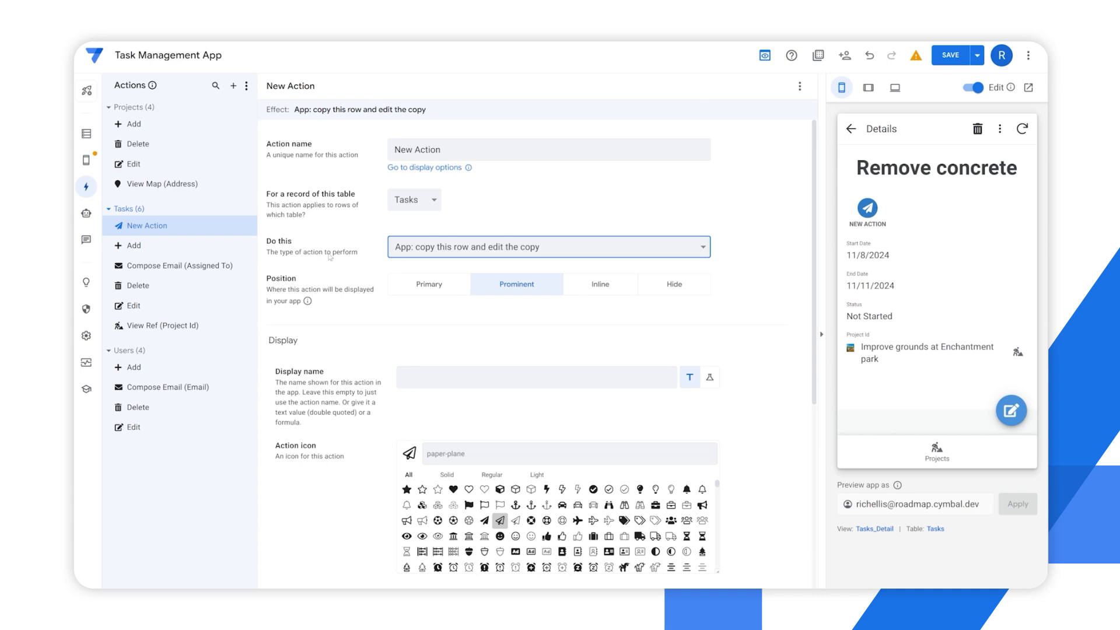
left_click(435, 248)
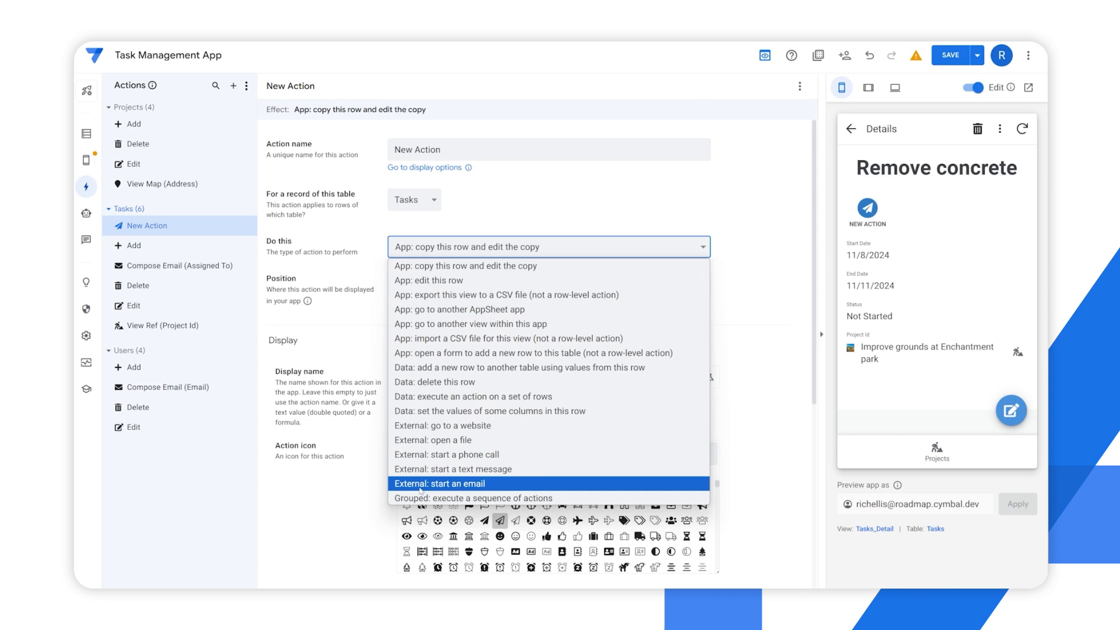
left_click(399, 265)
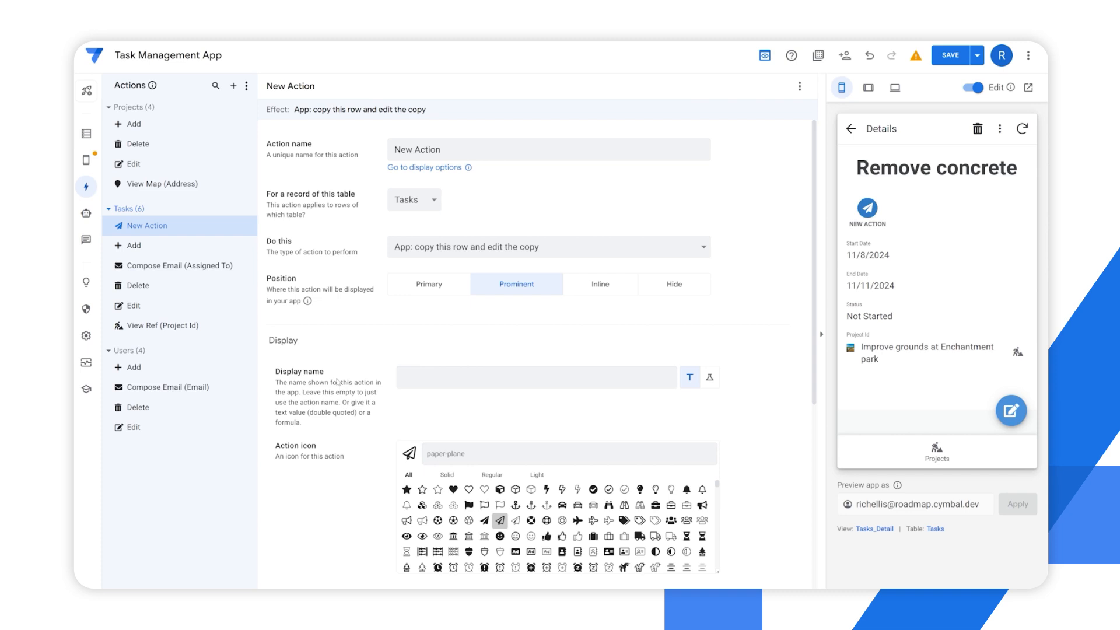
Set the action's position to Primary and try its floating button in the app preview
scroll(337, 346, "down", 1)
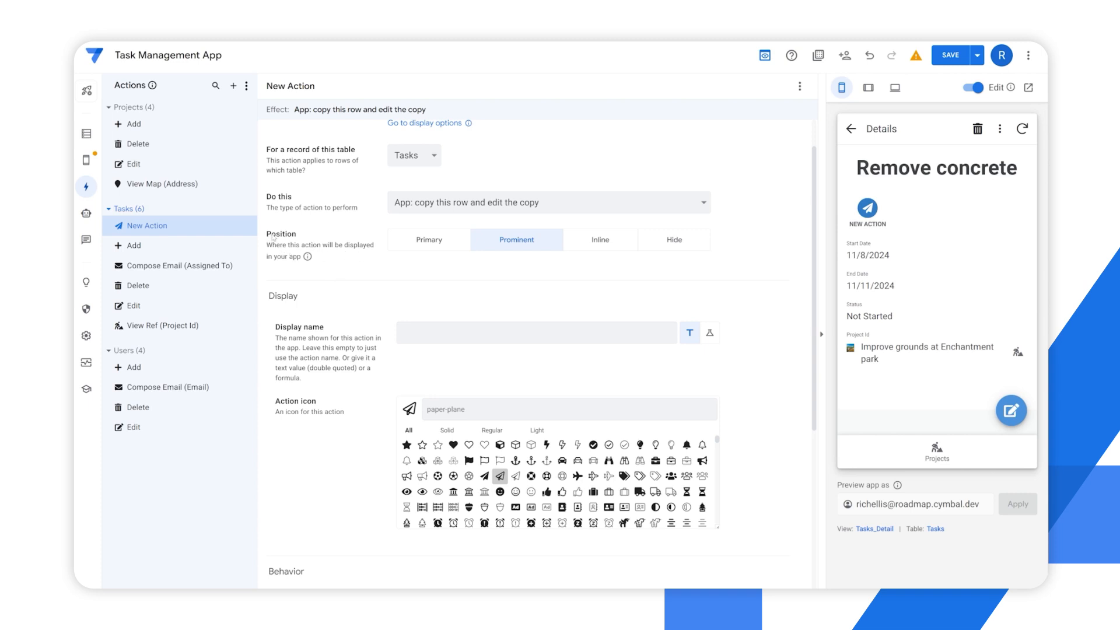
left_click_drag(273, 237, 364, 258)
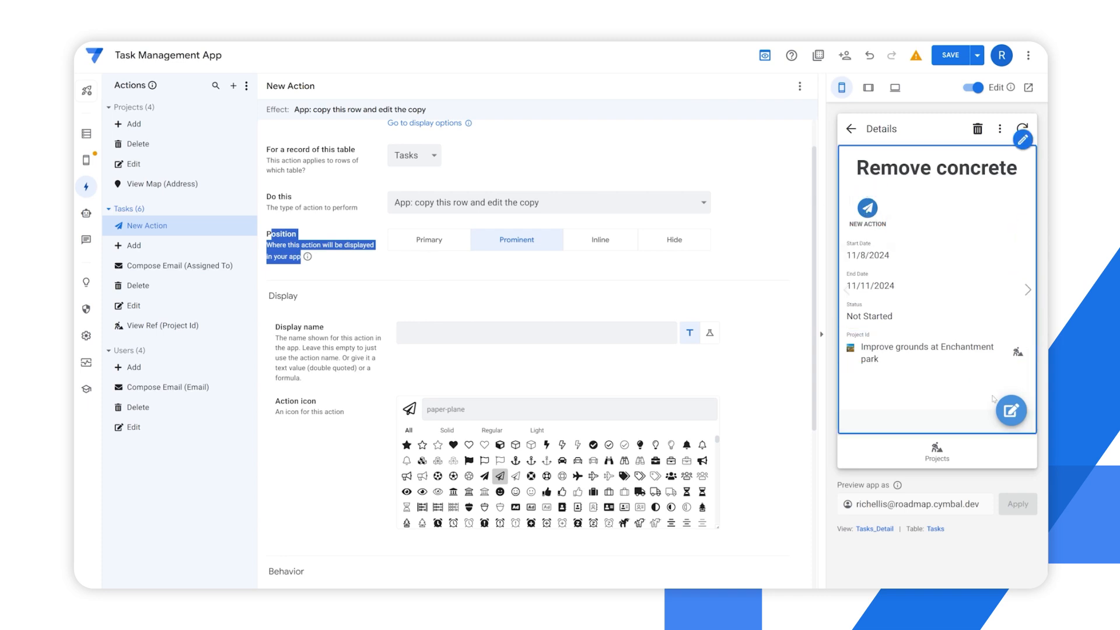
left_click(432, 248)
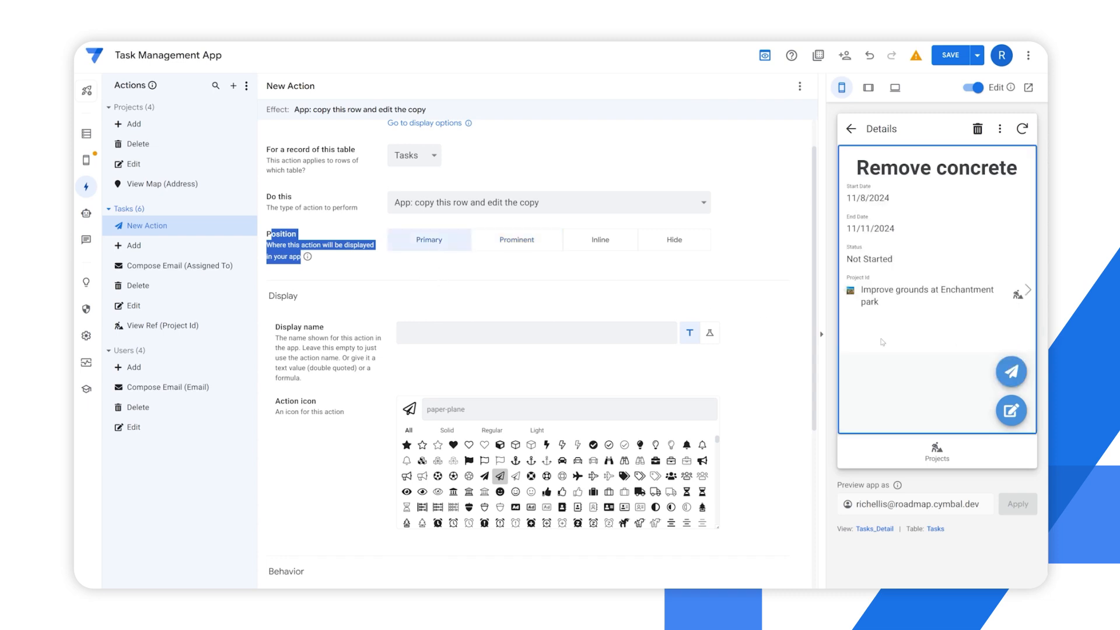
left_click(1012, 372)
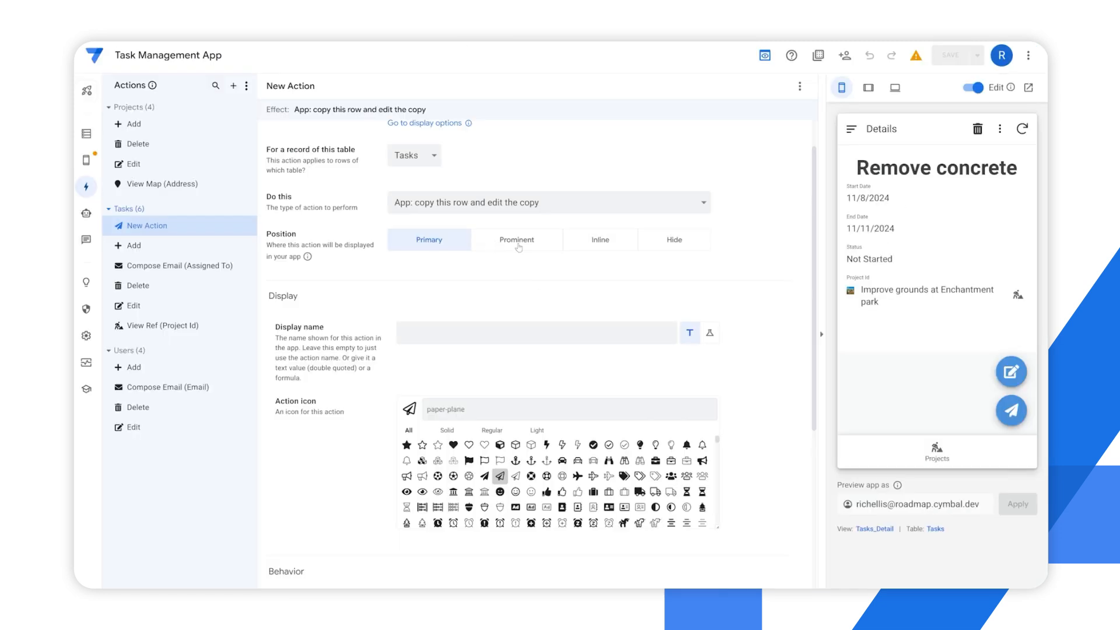
Set the action's position to Prominent and save the app
left_click(518, 248)
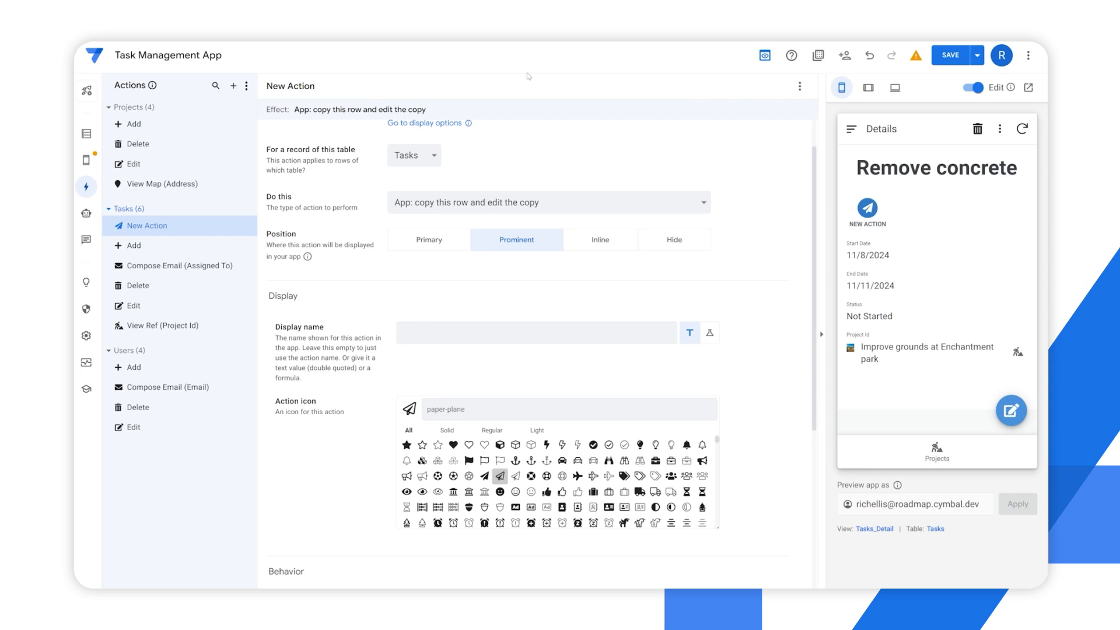
left_click(950, 55)
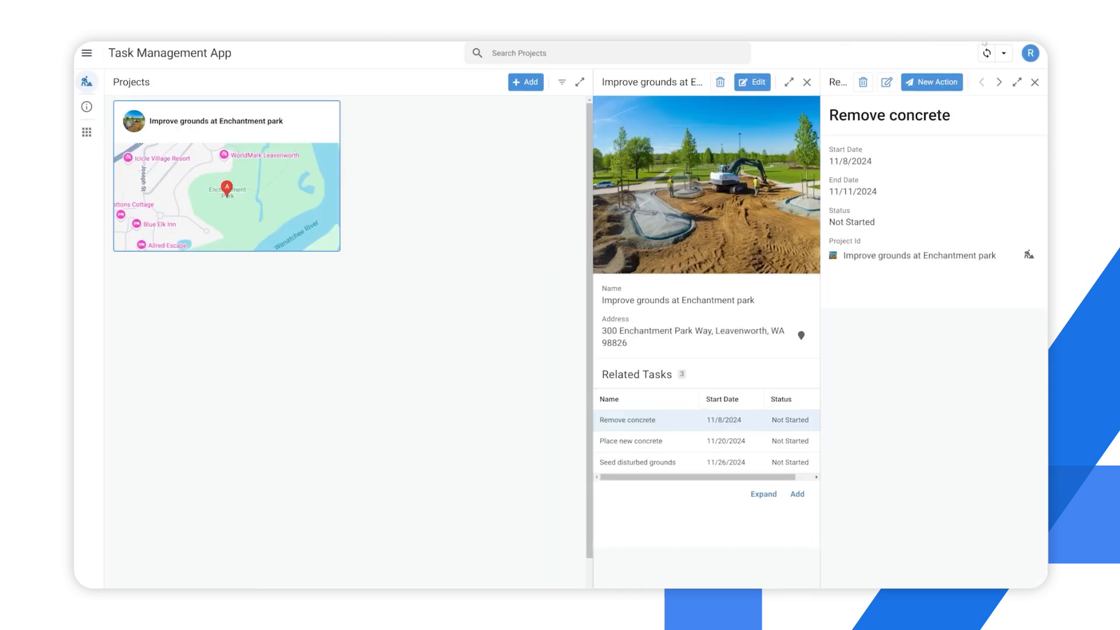
left_click(986, 53)
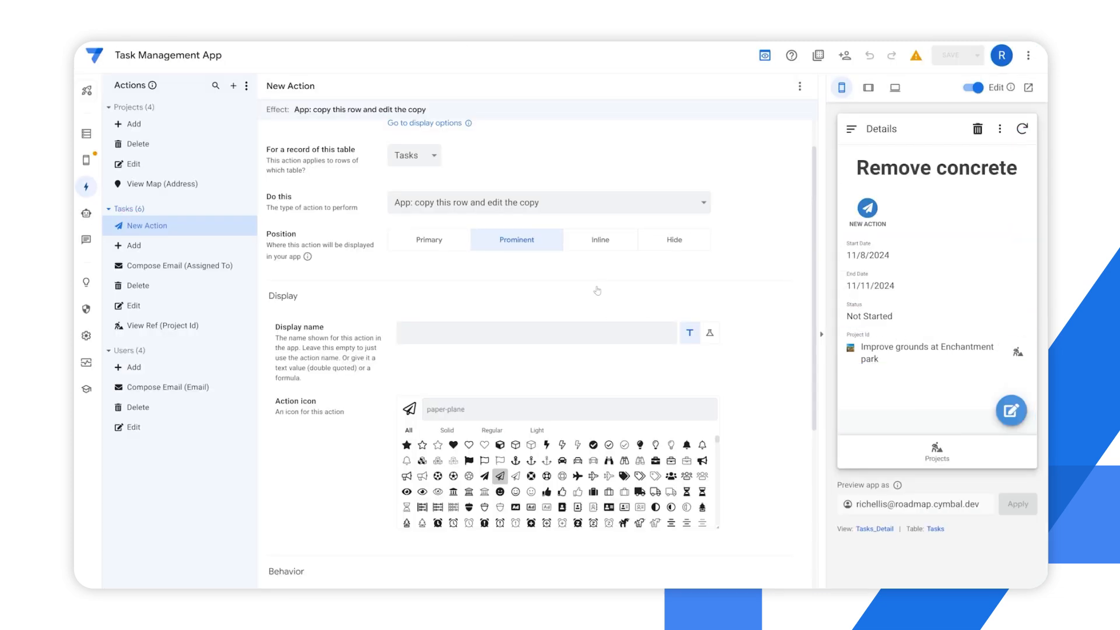
Set the action's position to Inline and attach it to the Status column
left_click(600, 246)
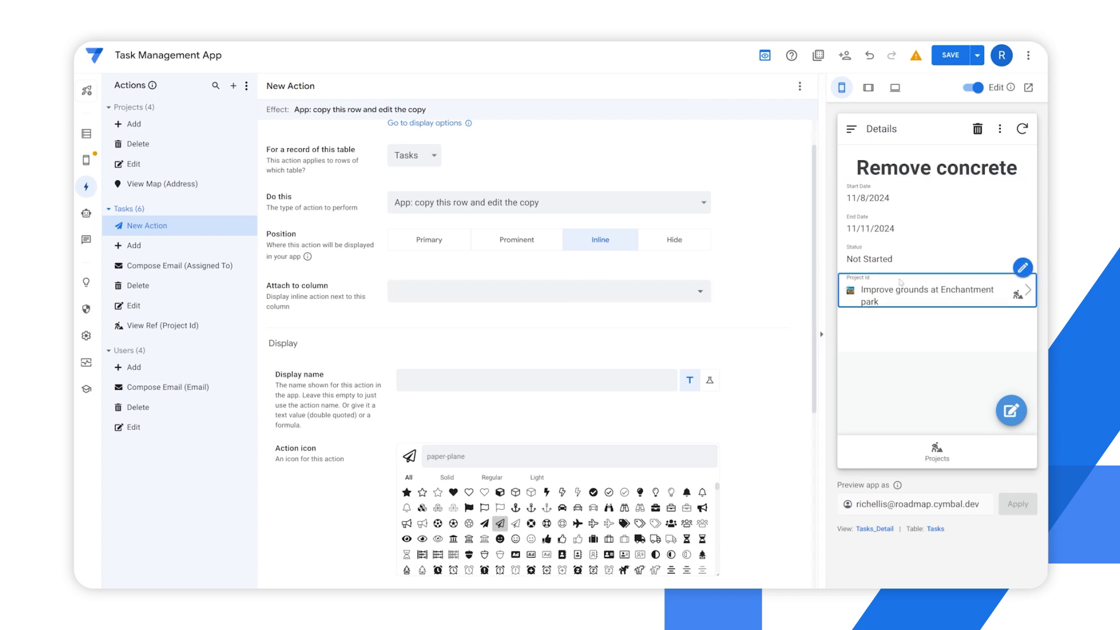
left_click(642, 295)
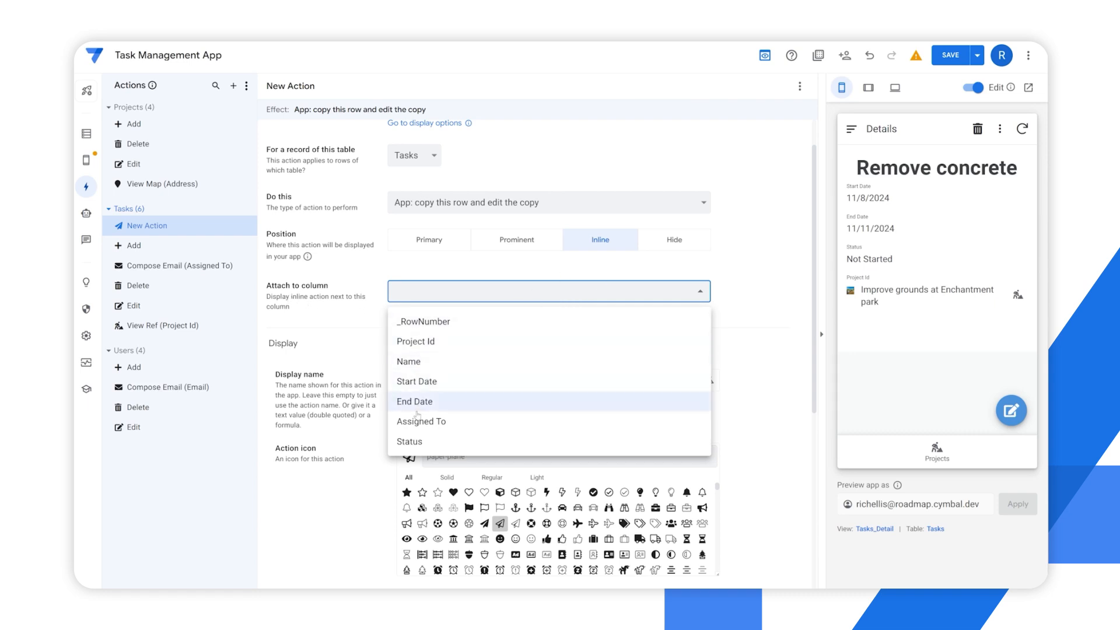
left_click(416, 444)
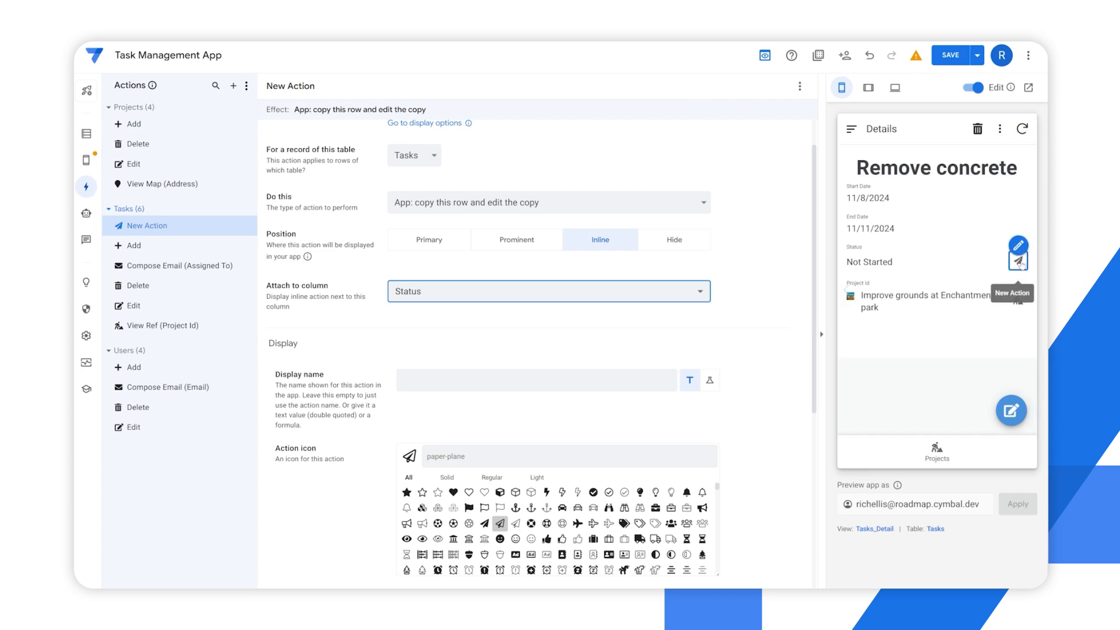
Set the action's position to Hide and review its Display name setting
left_click(673, 247)
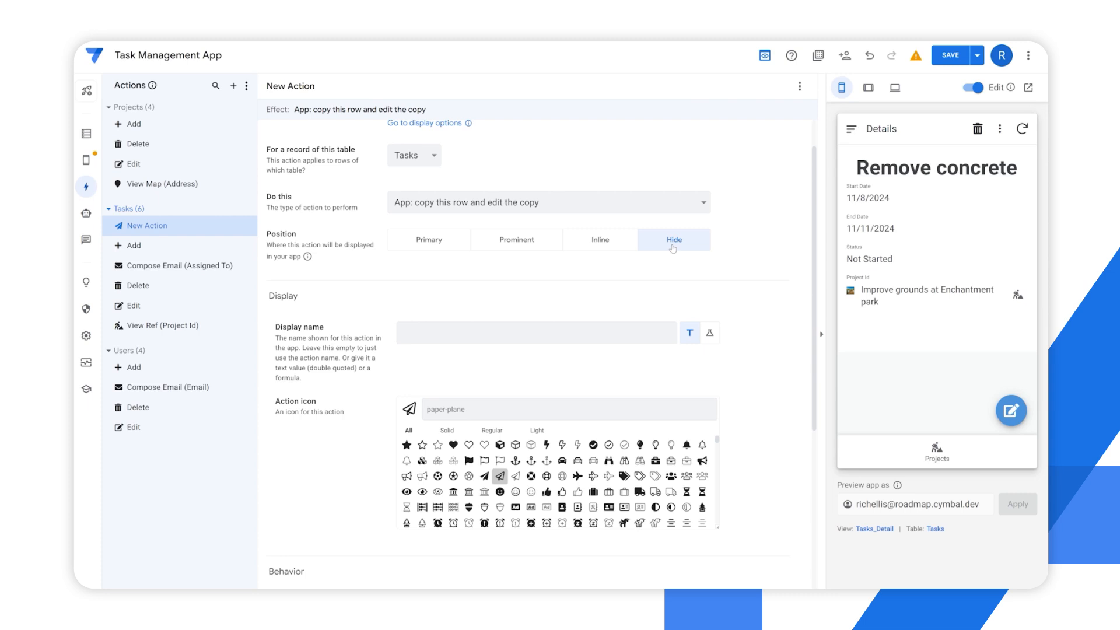
scroll(333, 326, "down", 2)
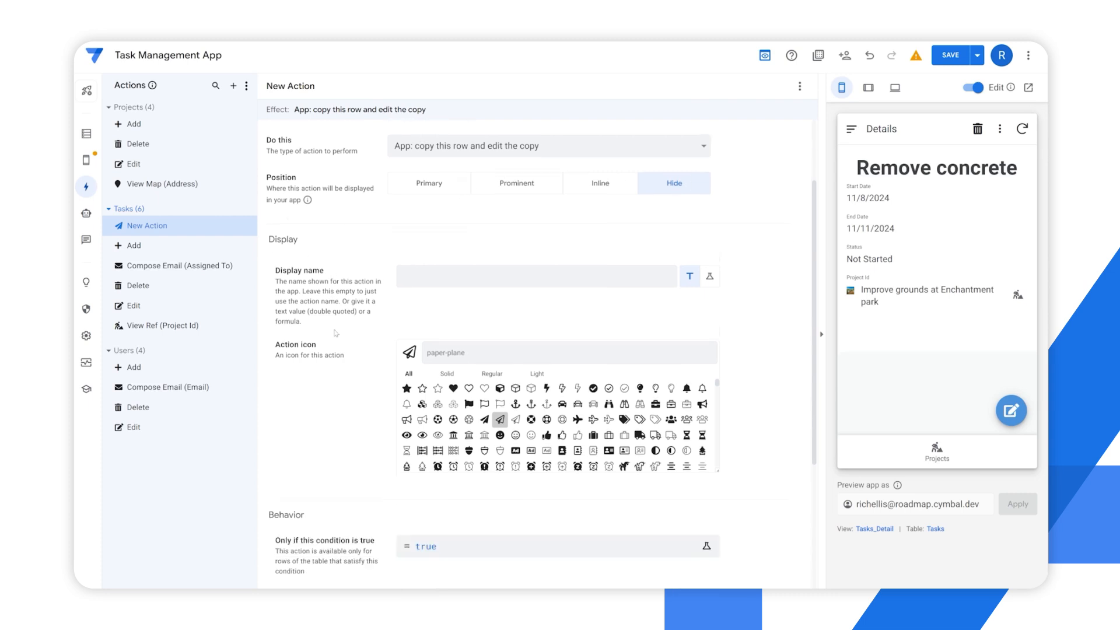
scroll(318, 207, "down", 1)
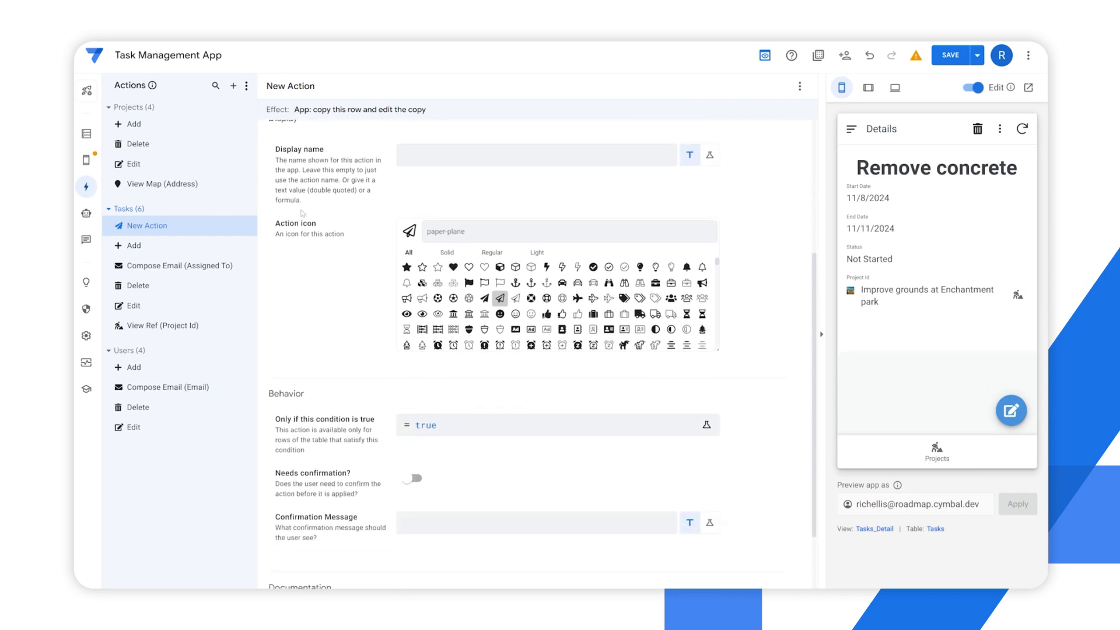
left_click_drag(281, 153, 349, 161)
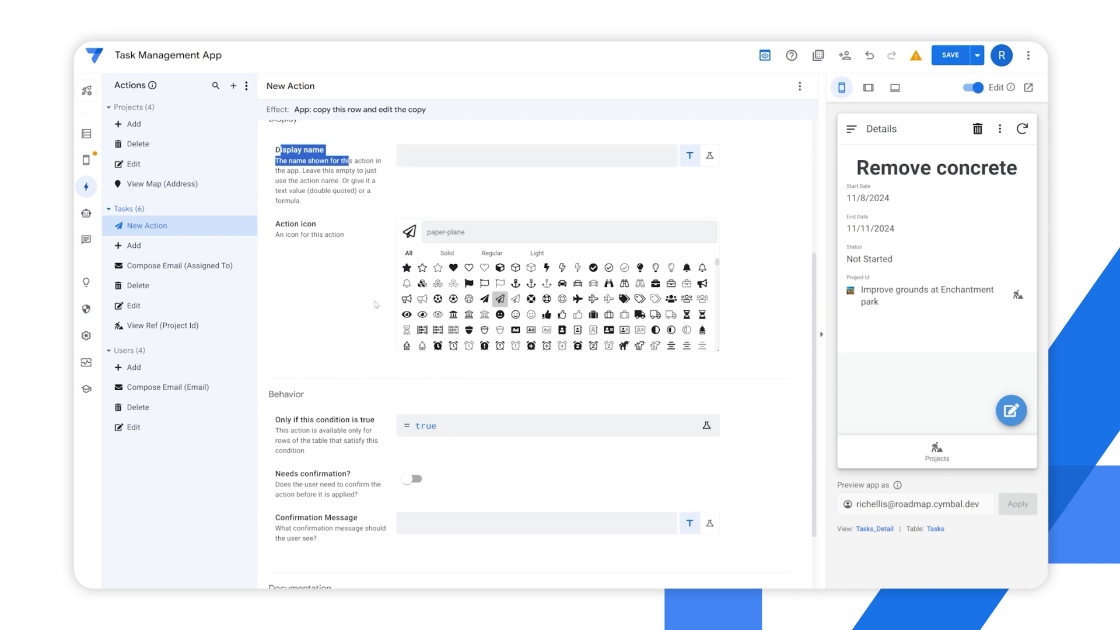
scroll(376, 303, "up", 2)
scroll(376, 321, "up", 1)
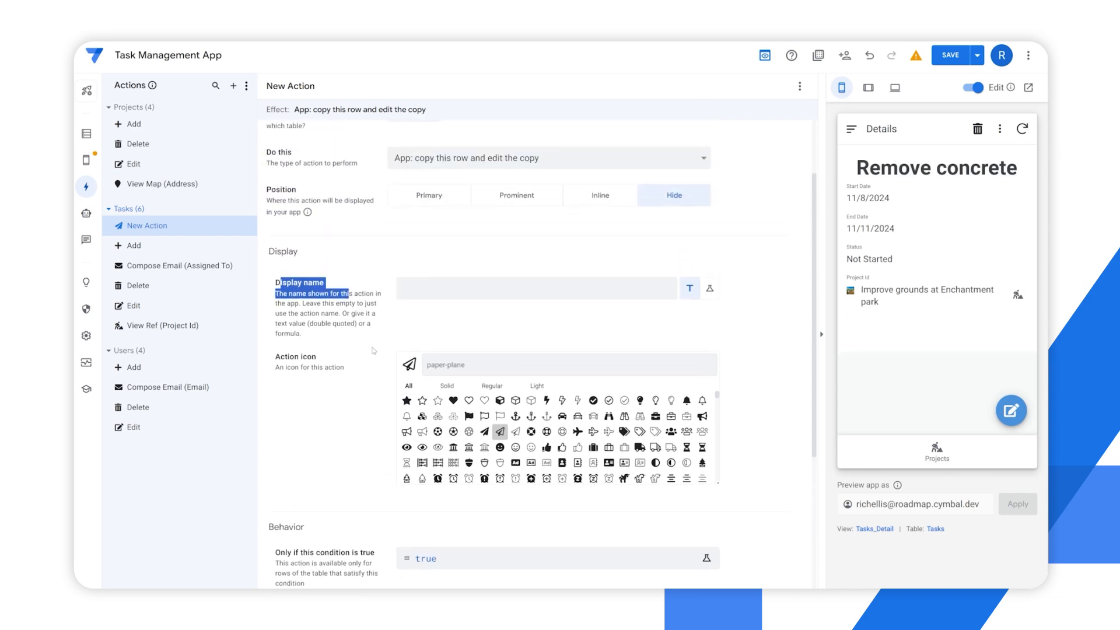
Try the thumbs-up, tags and truck icons for the action, checking the truck button in the app preview
scroll(329, 403, "down", 3)
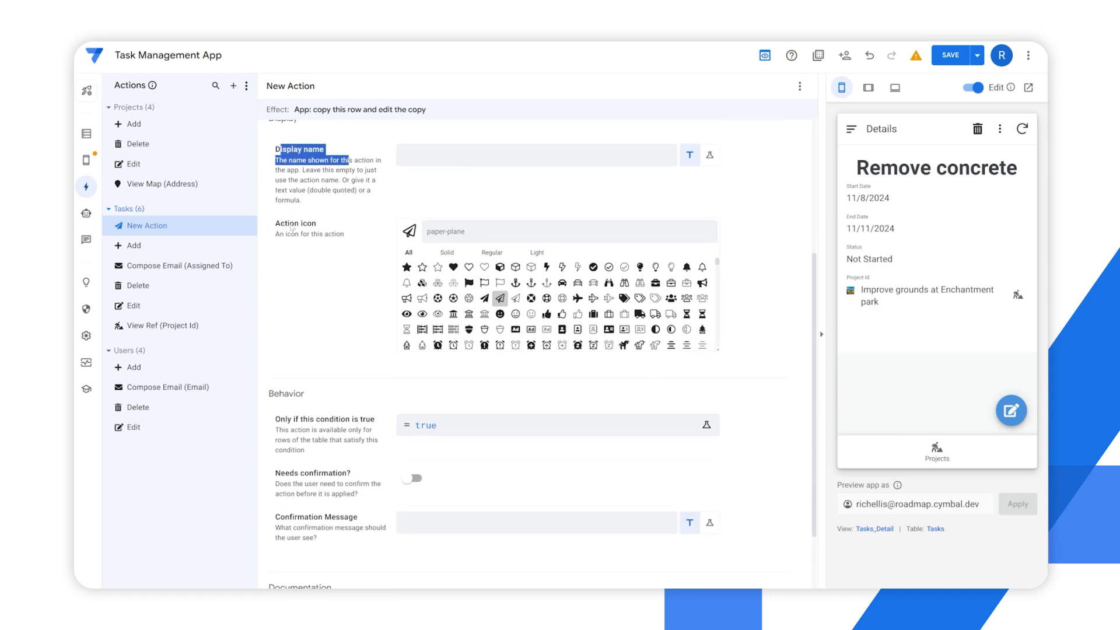
left_click(547, 314)
scroll(404, 250, "up", 1)
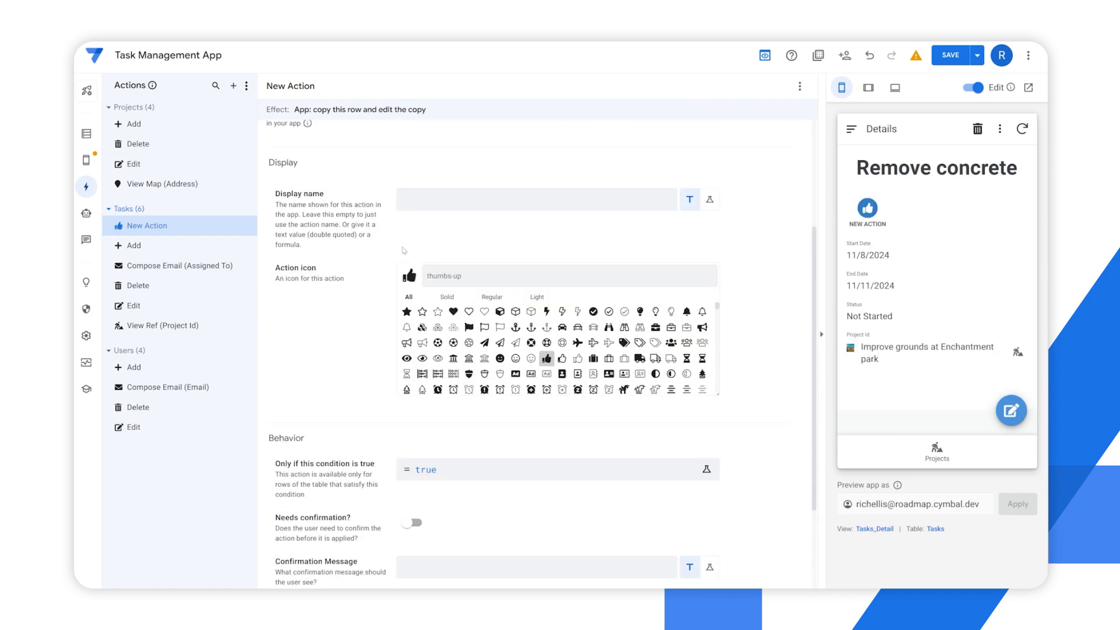
left_click(640, 343)
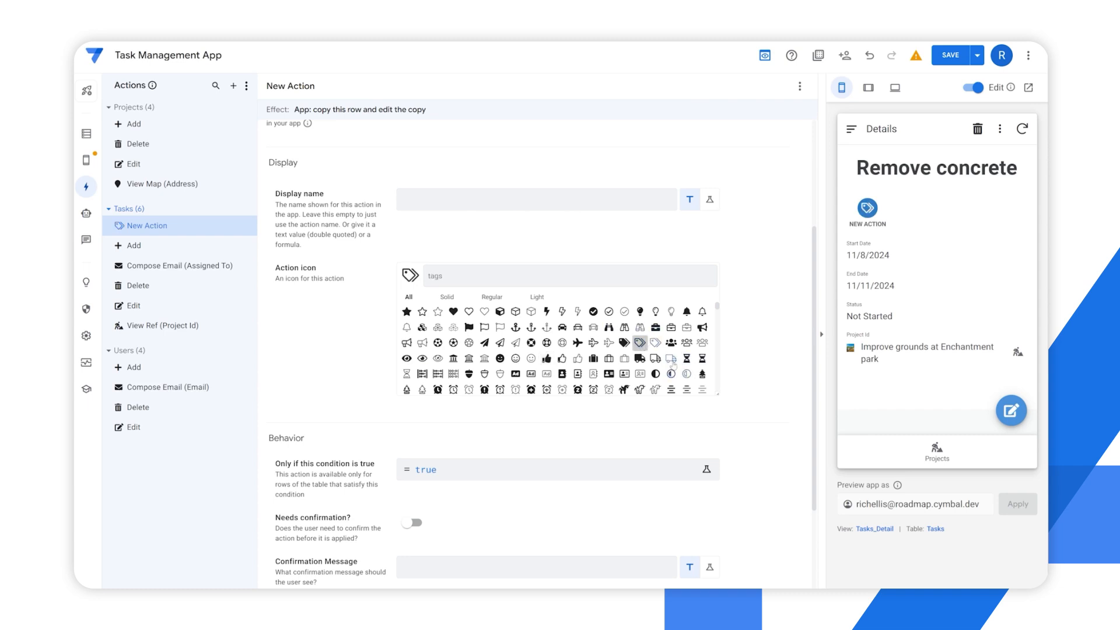
left_click(671, 359)
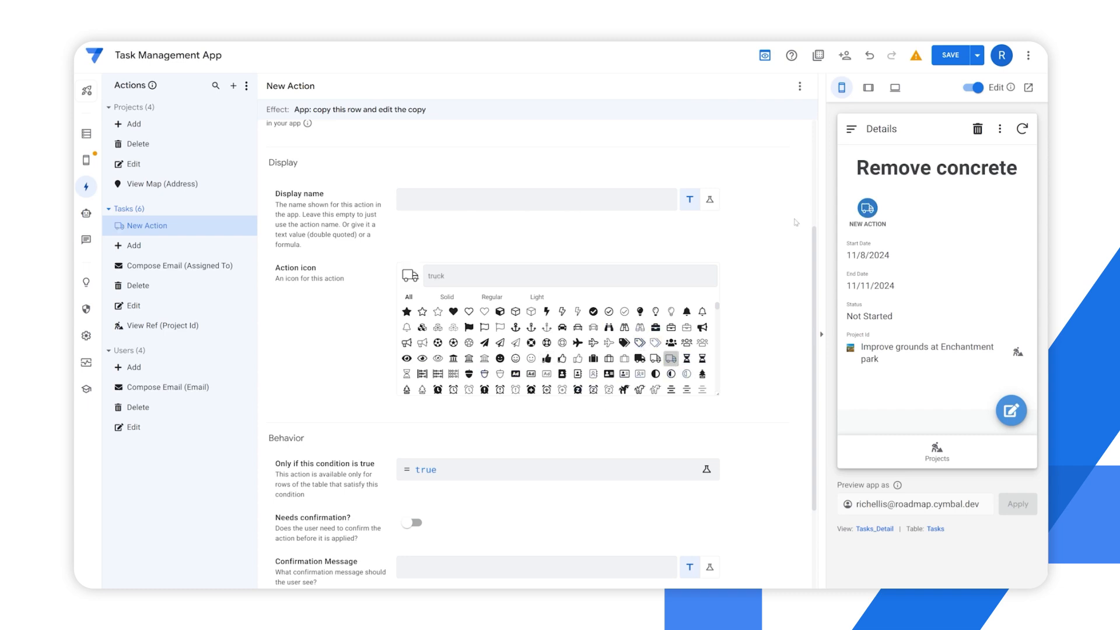
mouse_move(873, 215)
Examine the action's condition and confirmation options in its behavior settings, and its button in the app preview
scroll(403, 348, "down", 2)
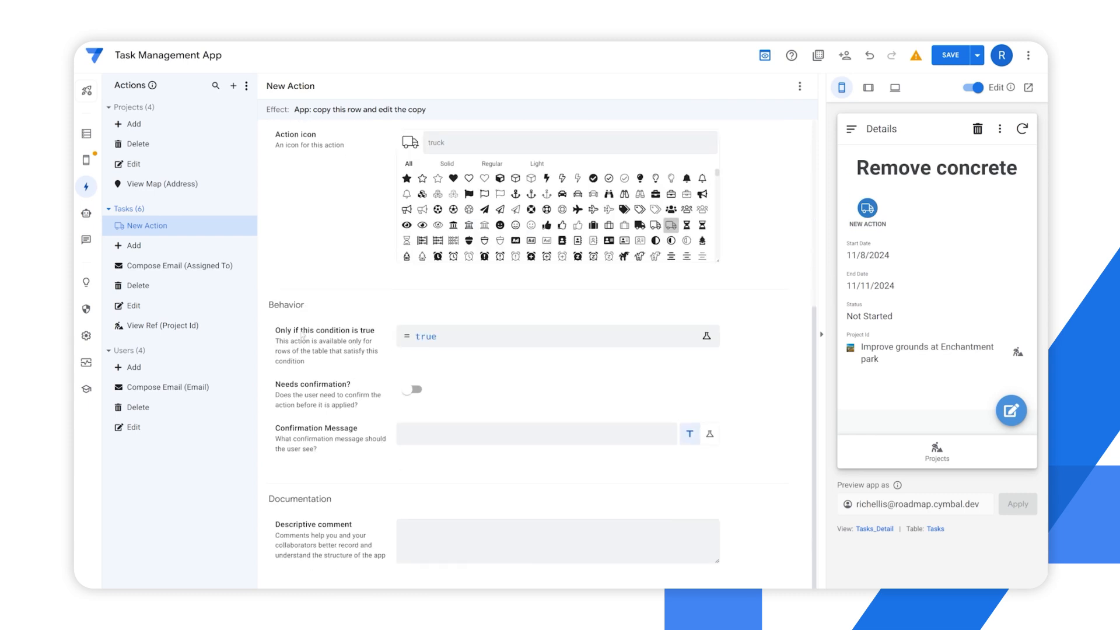
left_click_drag(275, 330, 385, 362)
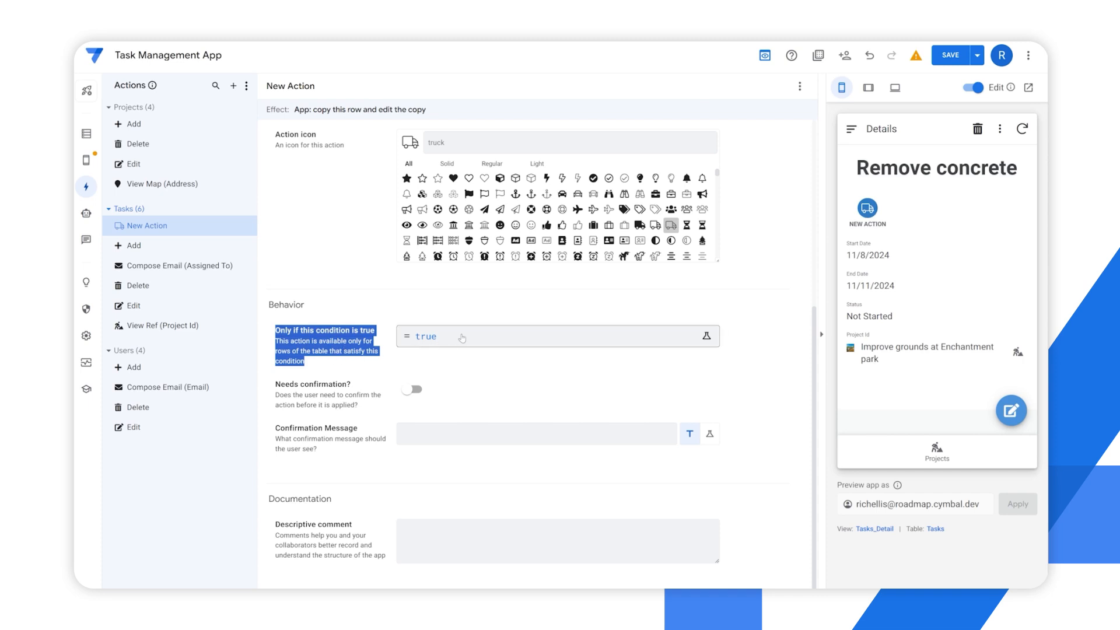
left_click(309, 402)
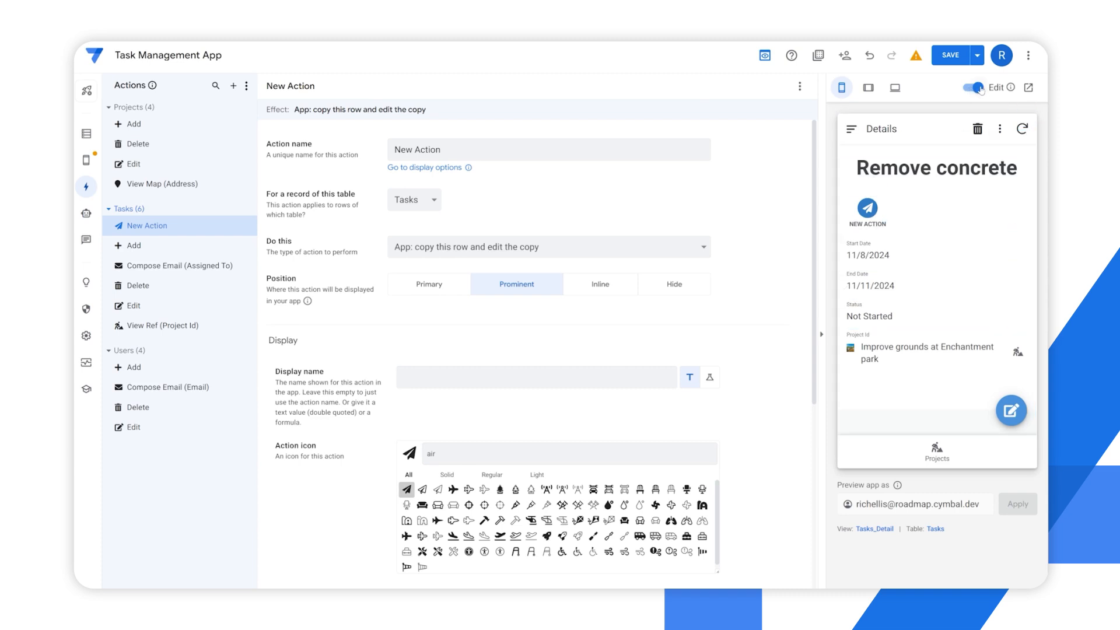
mouse_move(873, 217)
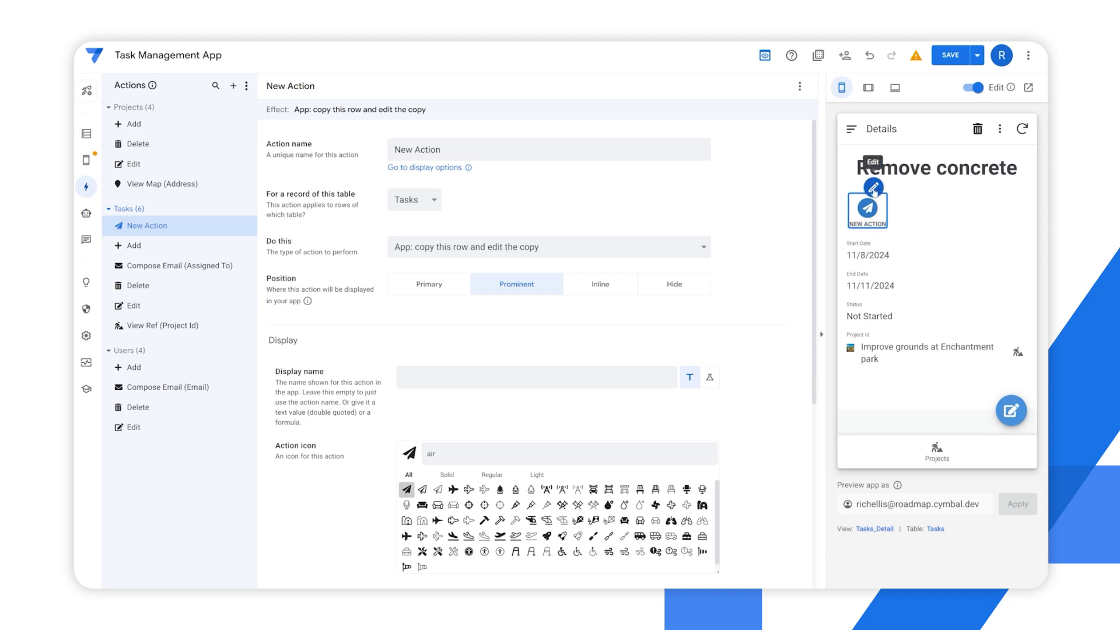
Review the available action types and keep App: copy this row and edit the copy for the action
mouse_move(1012, 394)
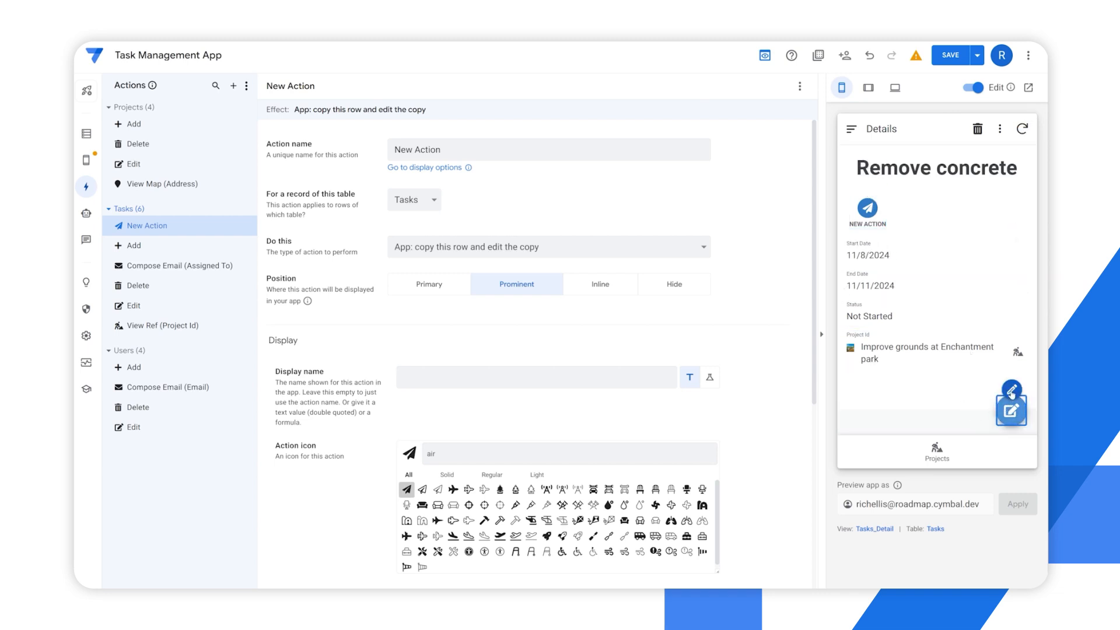
mouse_move(1018, 339)
left_click(431, 251)
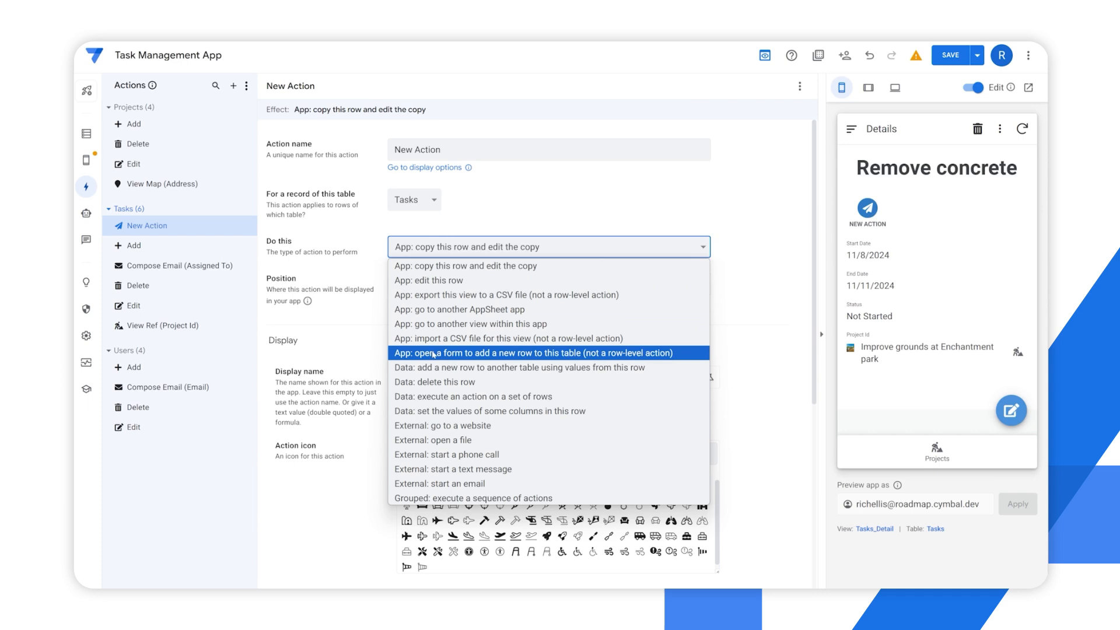
left_click(426, 259)
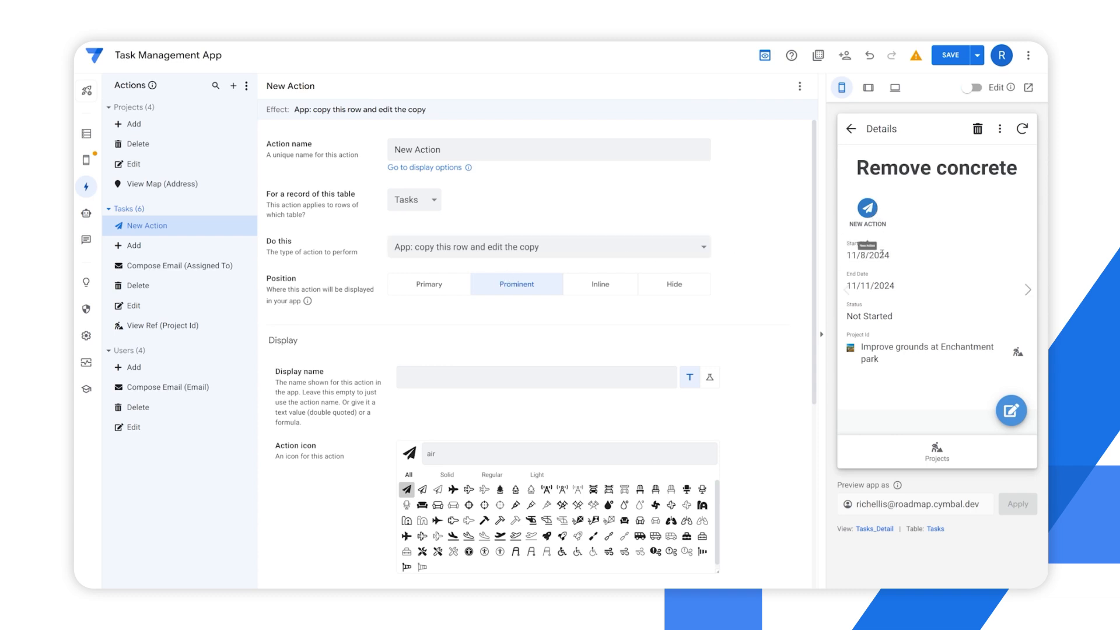
Run the action on the Remove concrete task in the app preview and examine the fields of the copied task's form
left_click(867, 210)
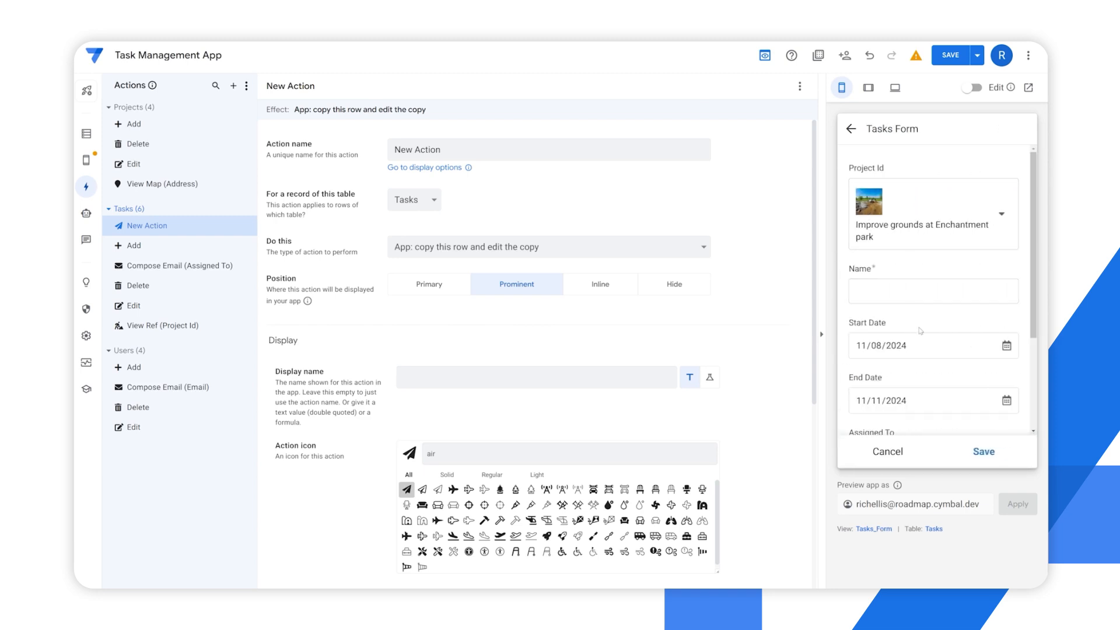
scroll(923, 344, "down", 2)
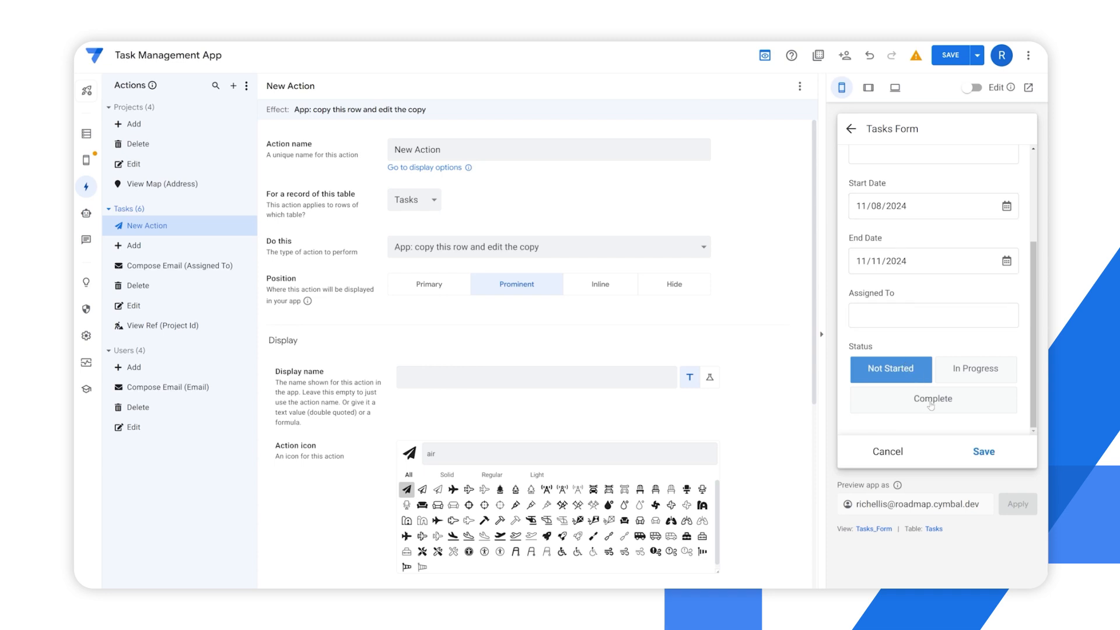
scroll(930, 352, "up", 3)
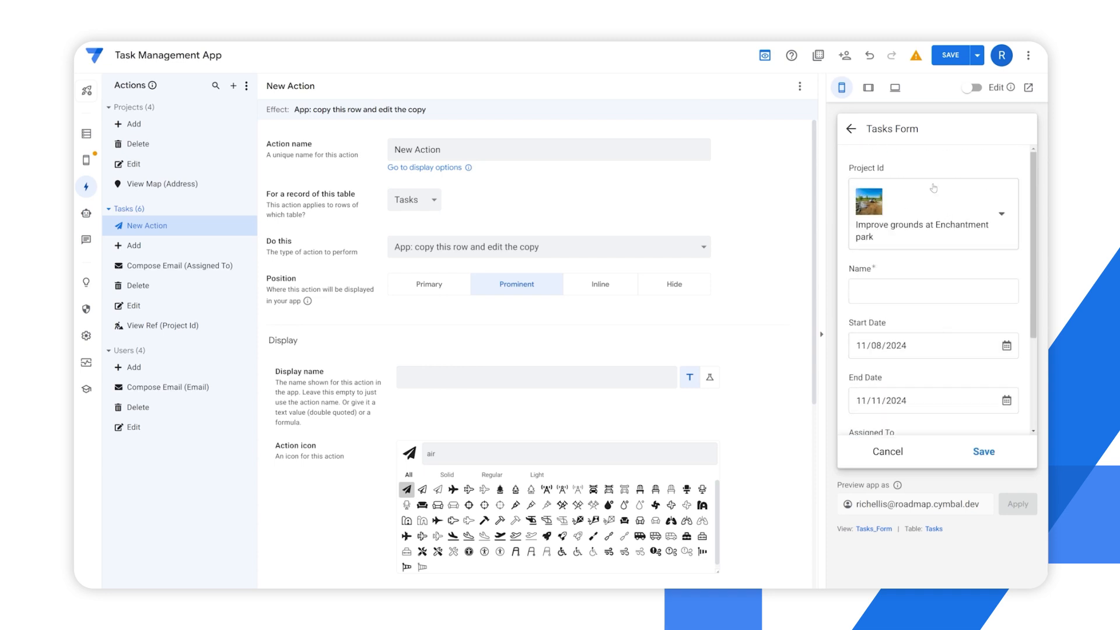
scroll(922, 323, "down", 3)
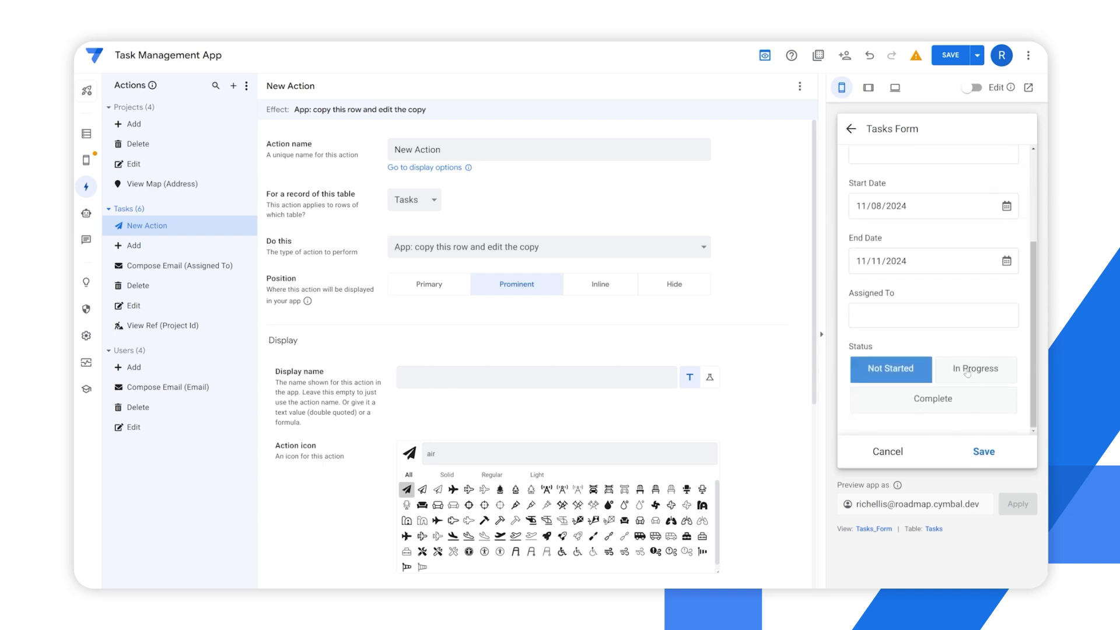
scroll(985, 339, "up", 5)
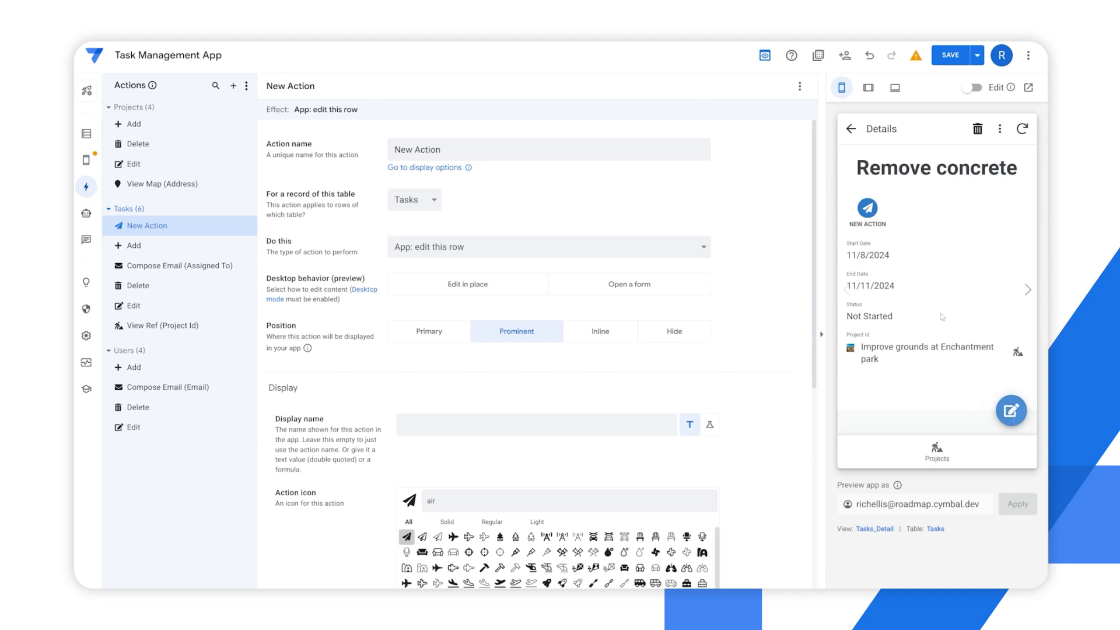
Try the CSV export action type, then set the action to App: go to another view within this app
left_click(438, 247)
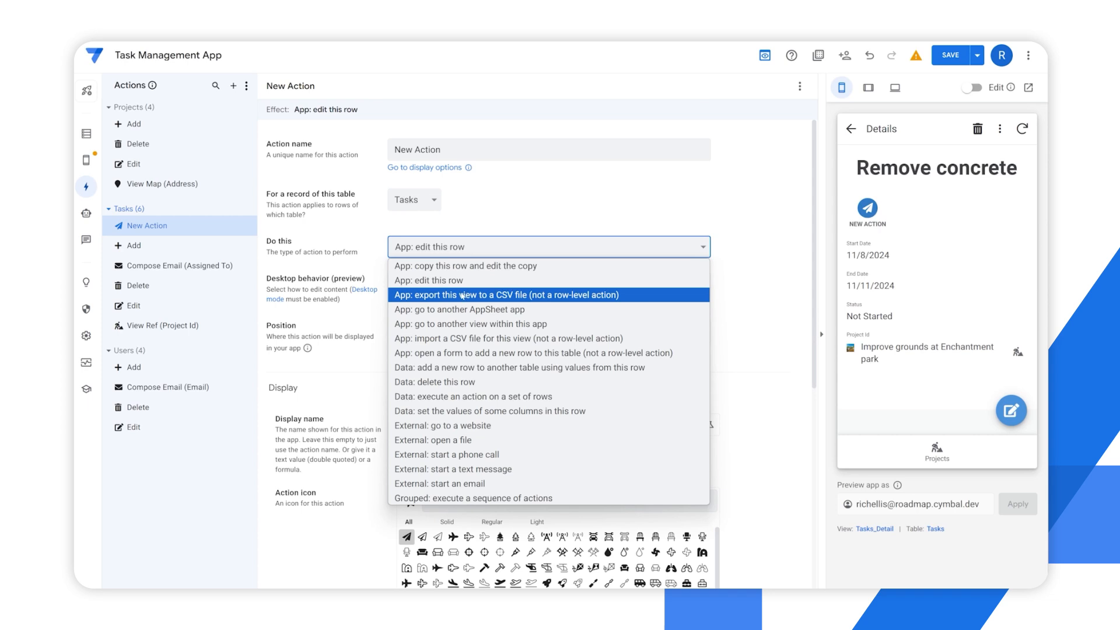
left_click(442, 296)
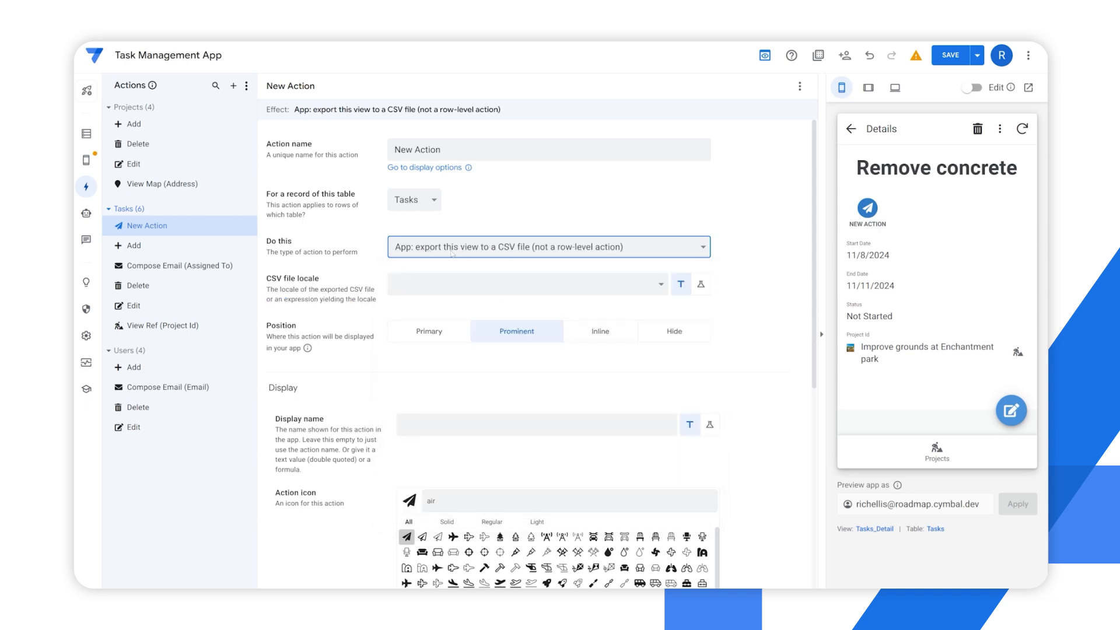
left_click(542, 252)
left_click(456, 325)
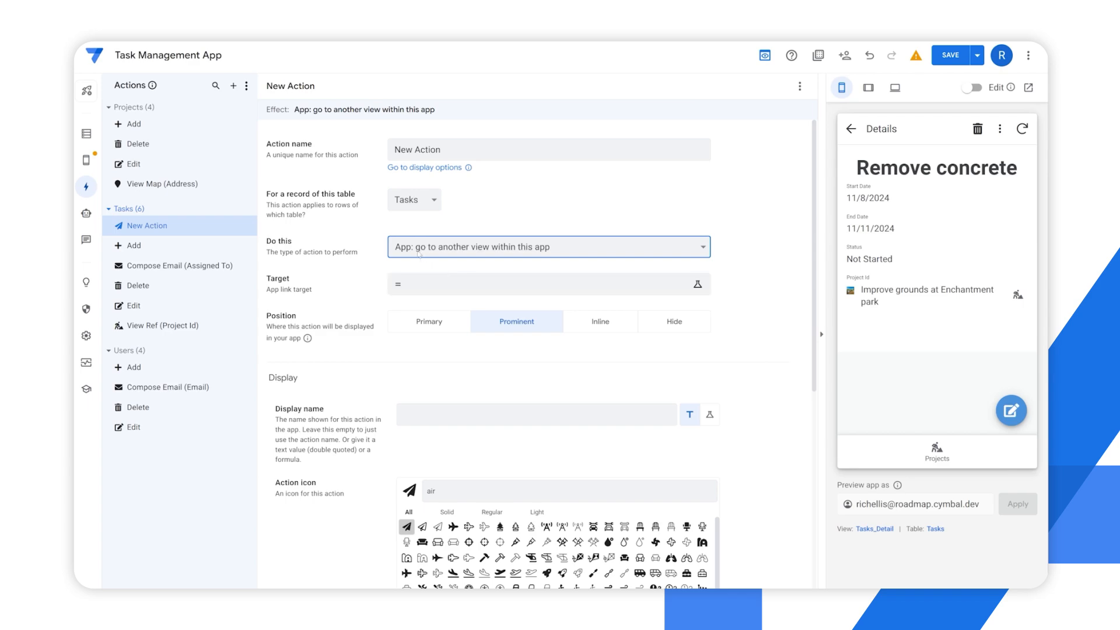
Try LINKTOVIEW() as the action's target expression, examine its arguments and discard it
left_click(459, 291)
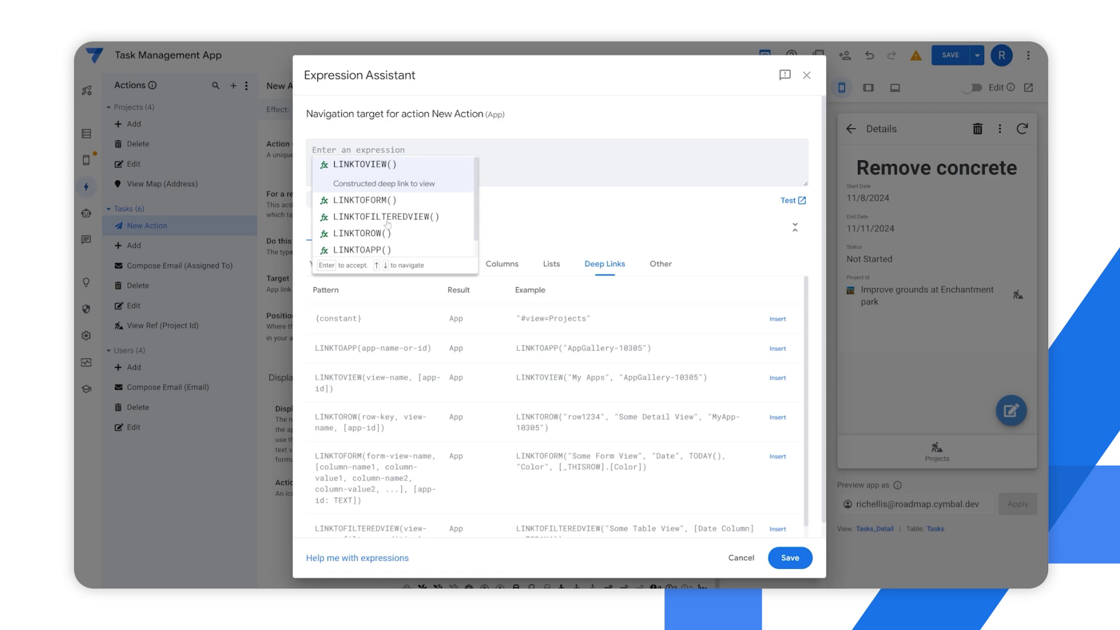
left_click(361, 179)
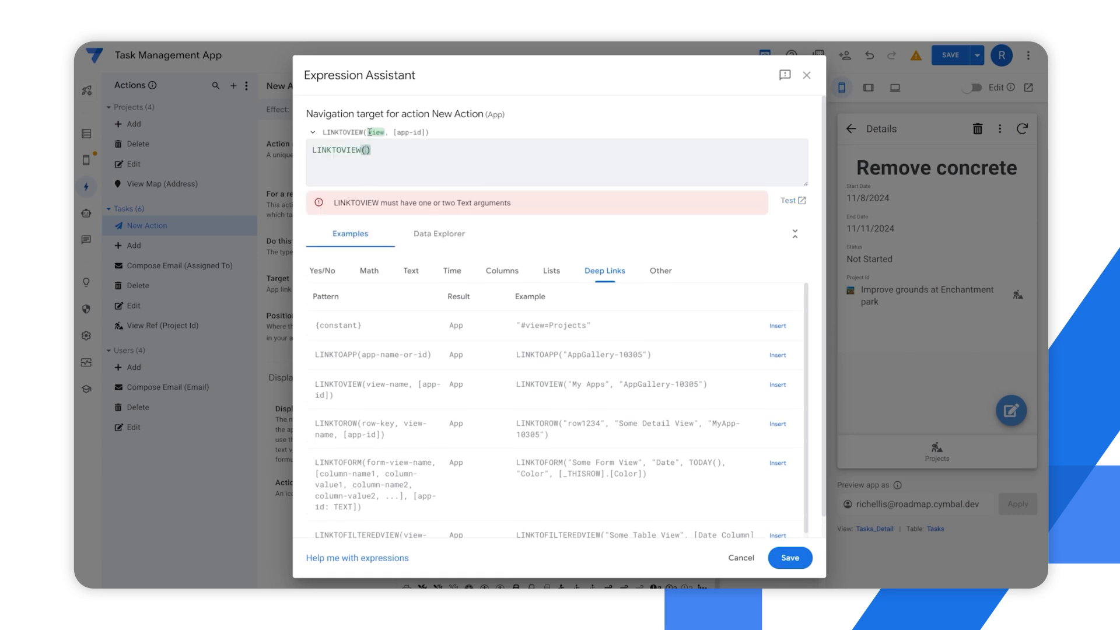
left_click_drag(393, 132, 424, 133)
left_click(741, 558)
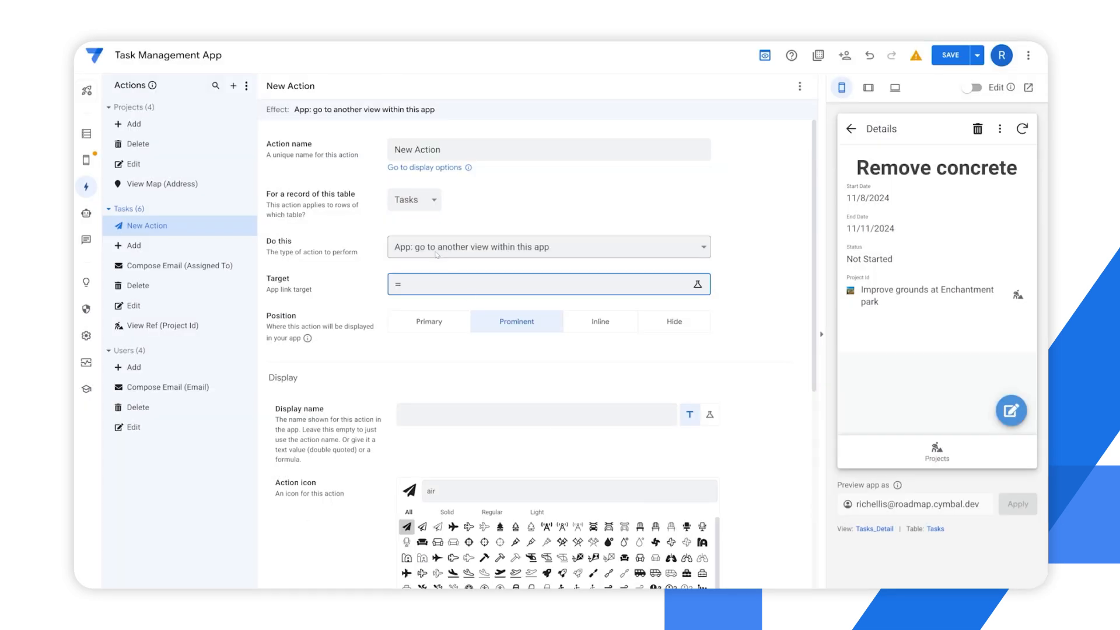
Start a LINKTOFORM() expression for the action's target, with Tasks_Form as the view
left_click(421, 284)
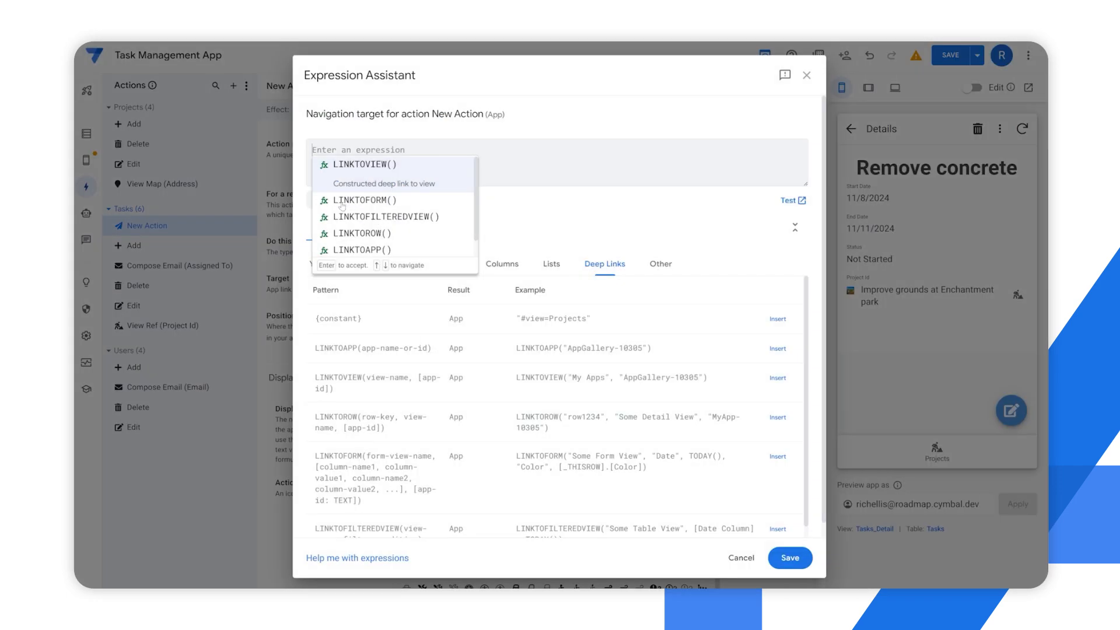
left_click(393, 204)
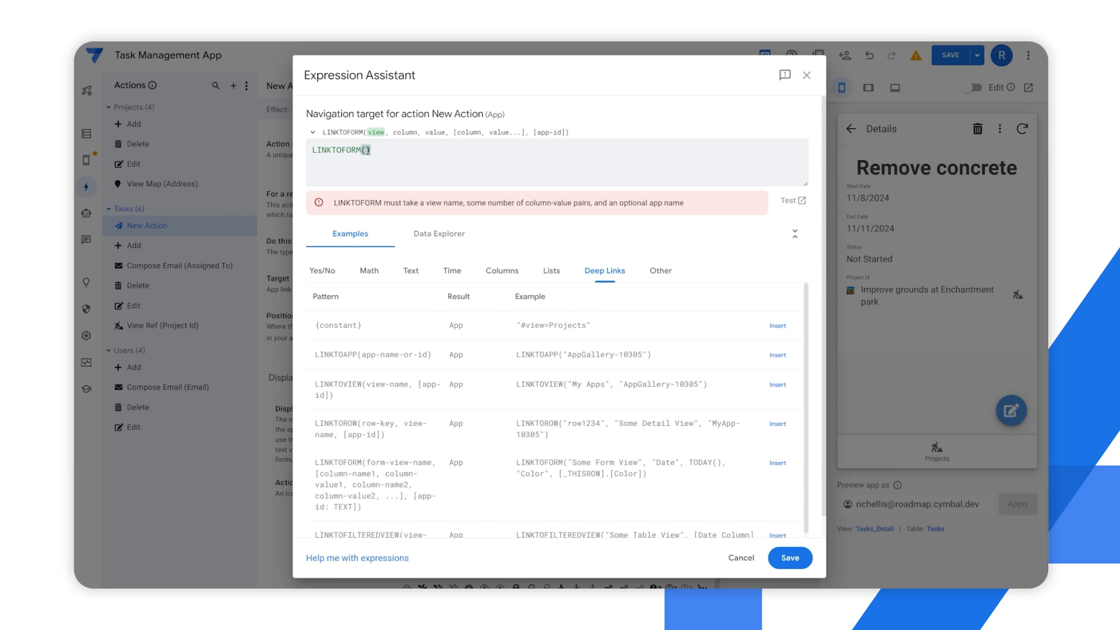
type("\"")
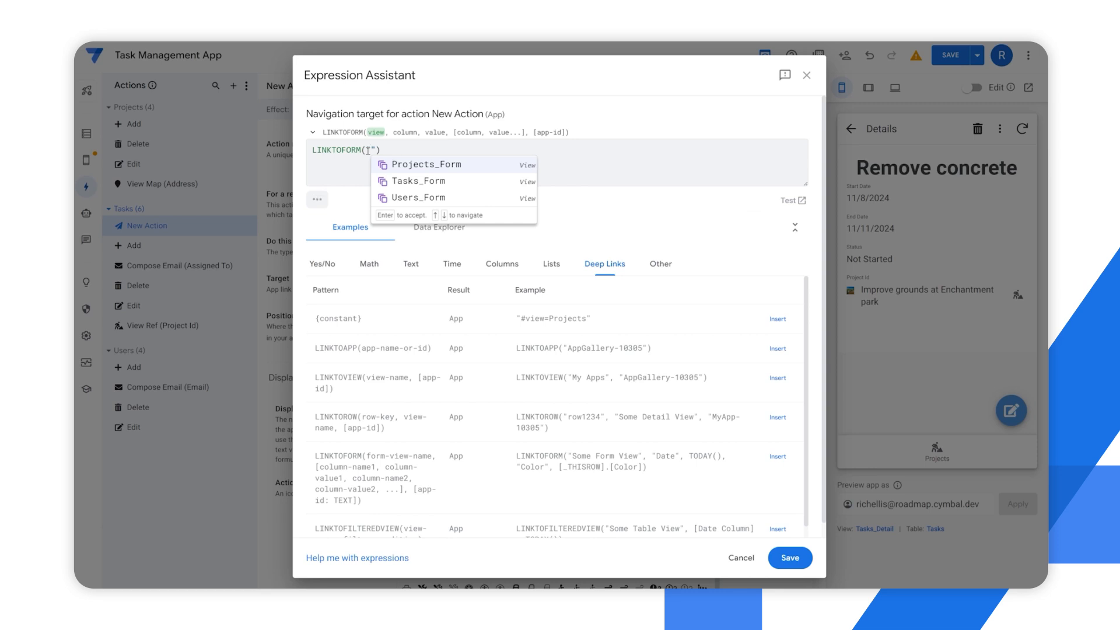
left_click(415, 185)
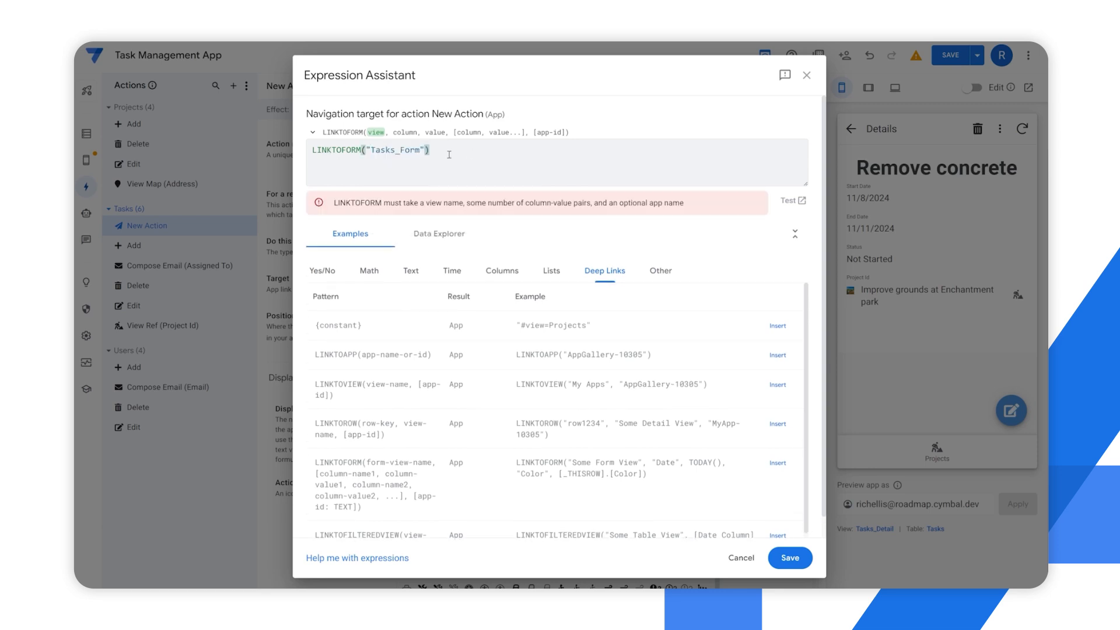
Add "Project ID" as the column and [Project Id] as its value to the LINKTOFORM() expression
type(",")
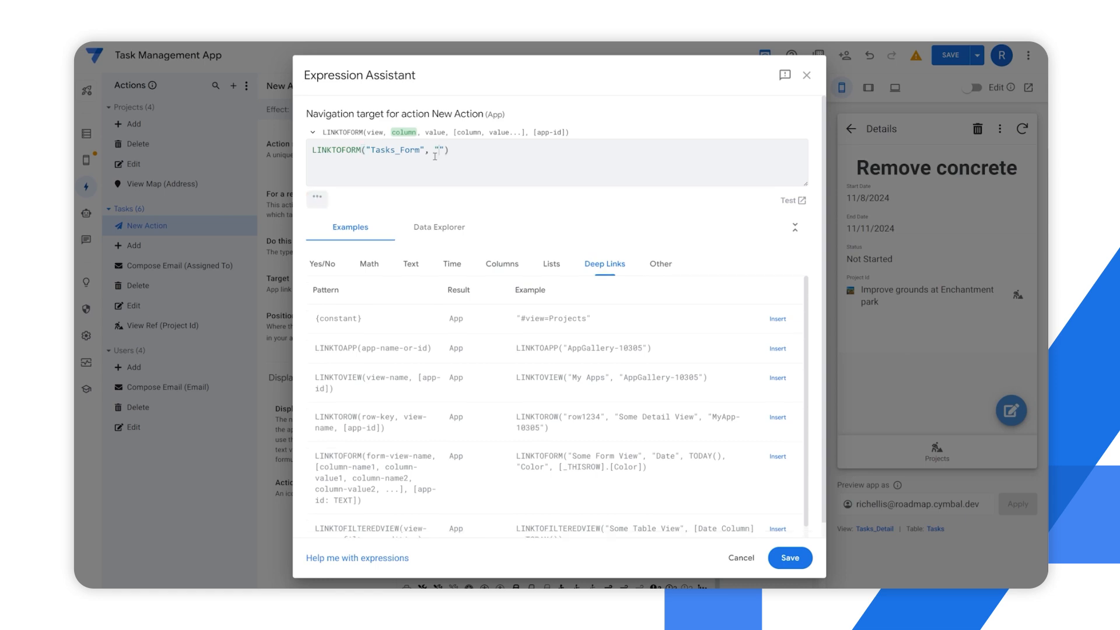
type("\"Ori")
key("BackSpace")
key("BackSpace")
key("BackSpace")
type("Proiject ID")
key("BackSpace")
key("End")
type(", [proj")
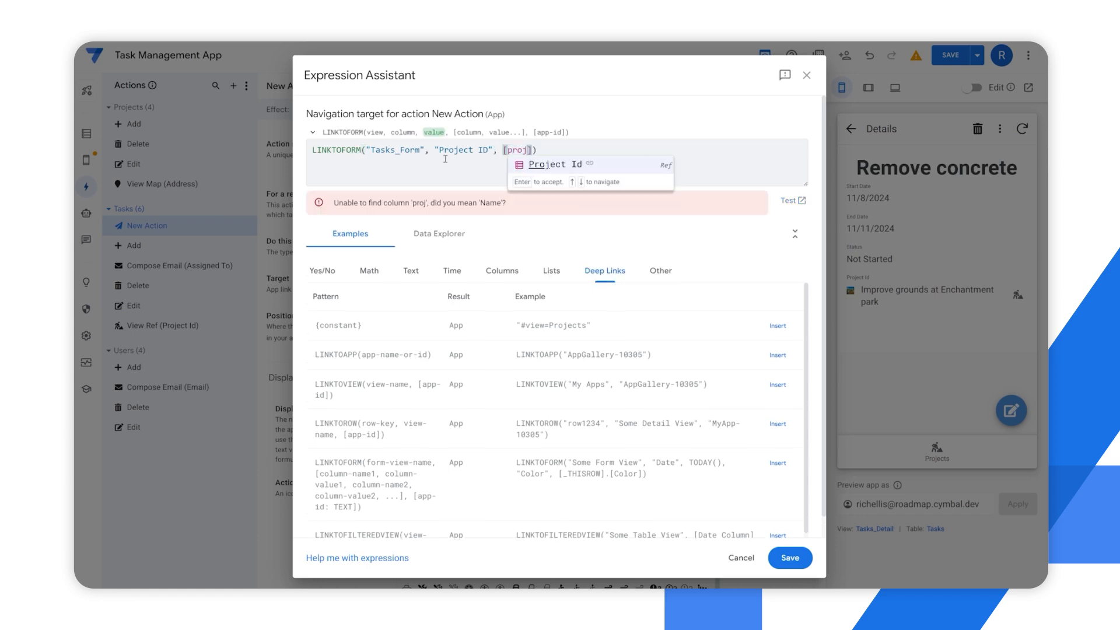
key("Return")
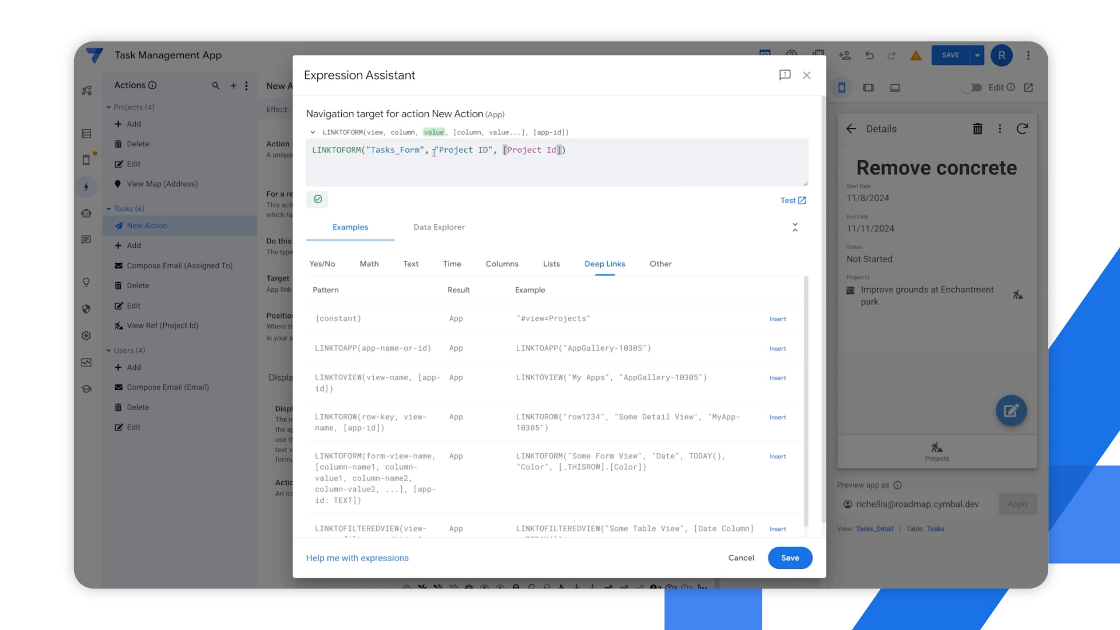
Save the LINKTOFORM() target expression and run the action in the app preview to check the resulting task form
left_click_drag(434, 151, 563, 150)
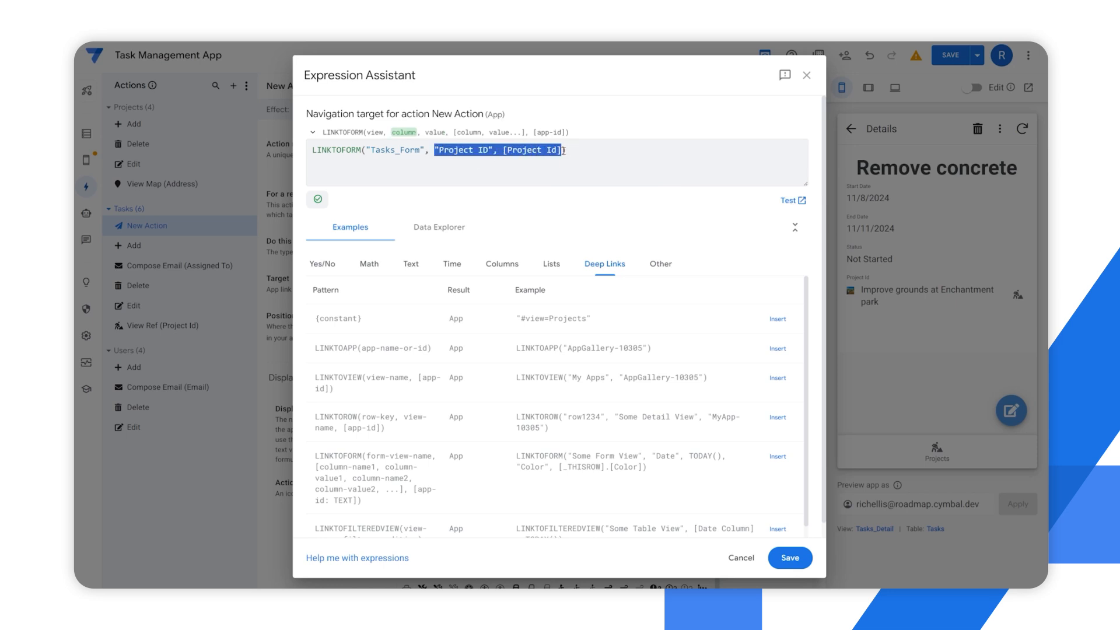
left_click(430, 151)
left_click_drag(434, 151, 564, 150)
left_click(456, 141)
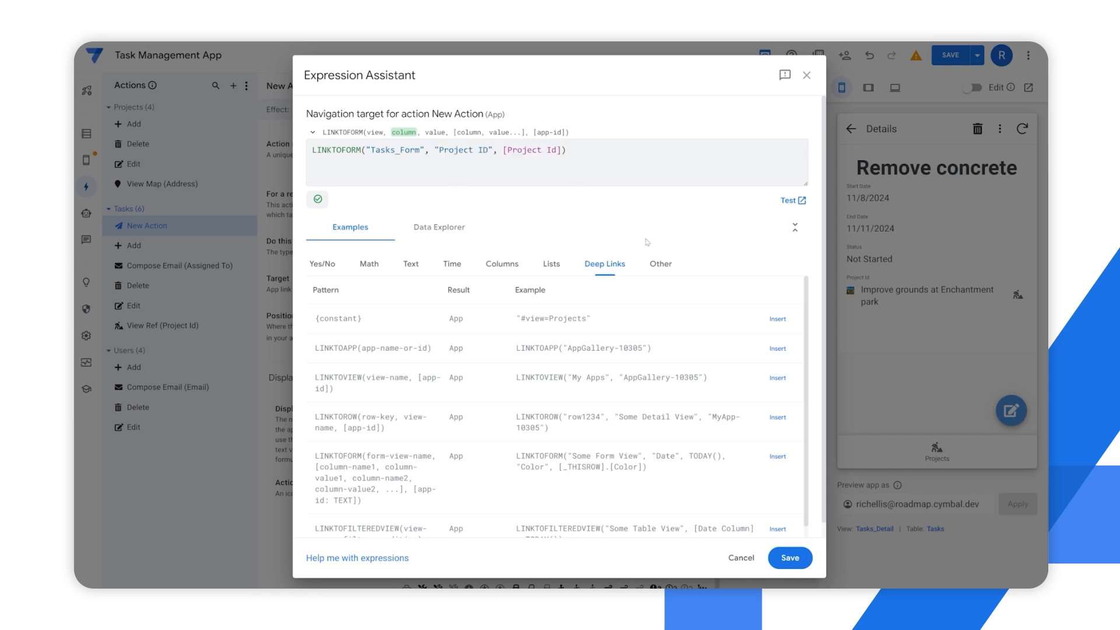
left_click(788, 564)
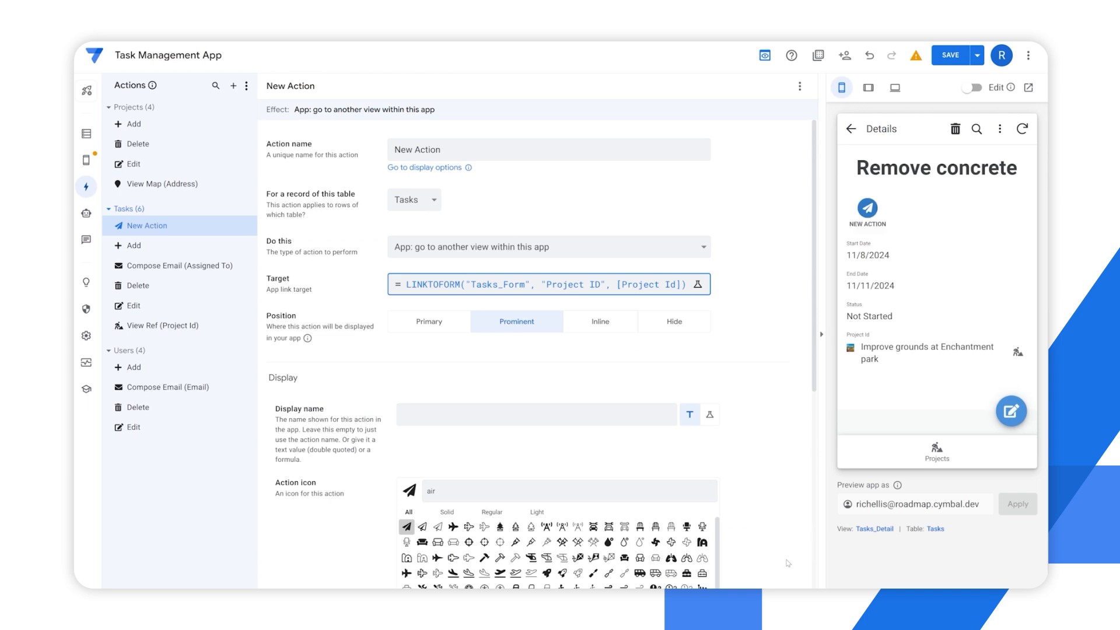
left_click(868, 210)
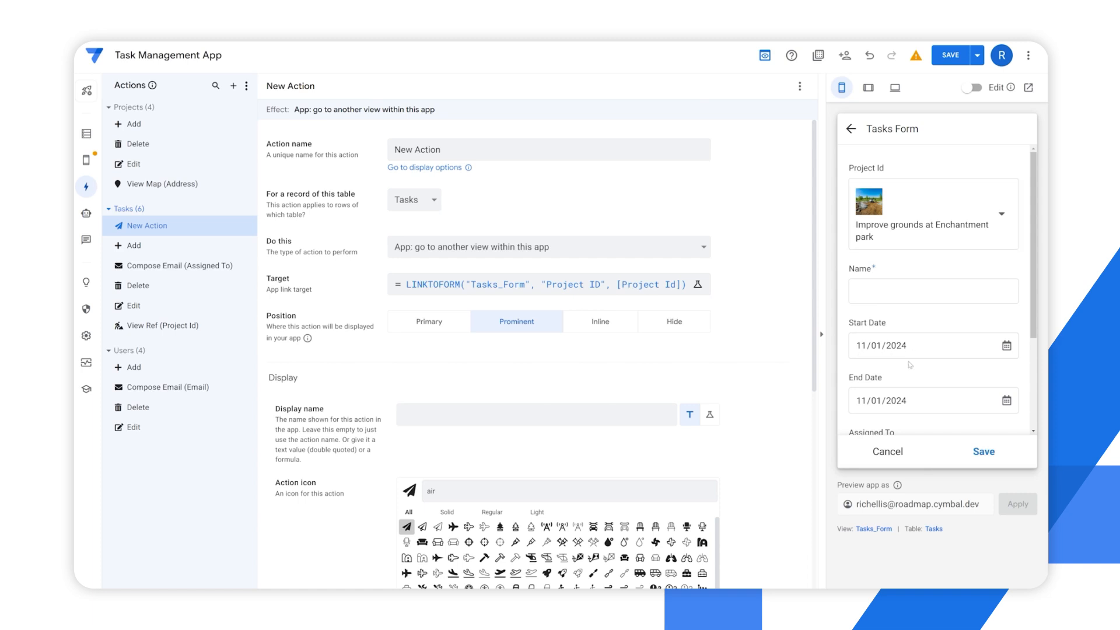
scroll(878, 420, "down", 3)
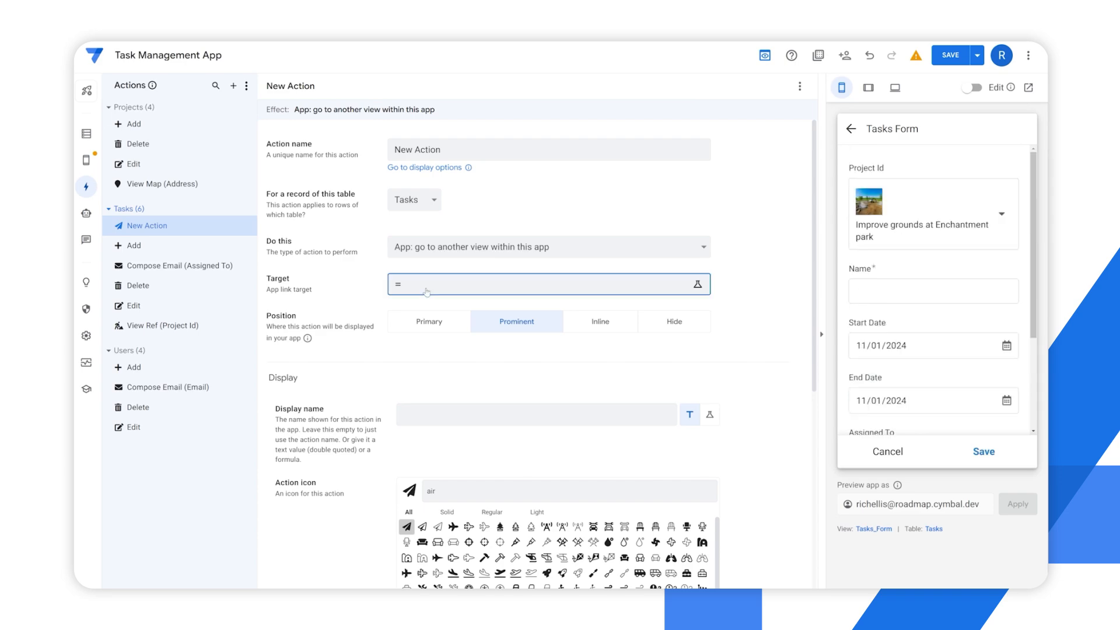
Start a LINKTOFILTEREDVIEW() expression for the action's target, with Projects as the view
left_click(408, 284)
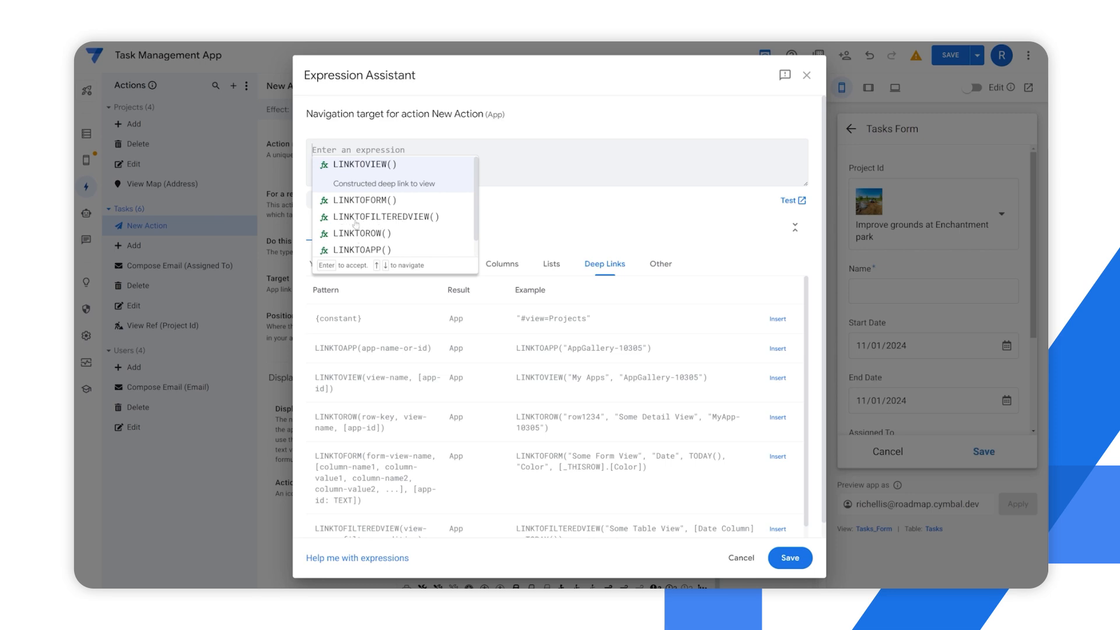
left_click(382, 221)
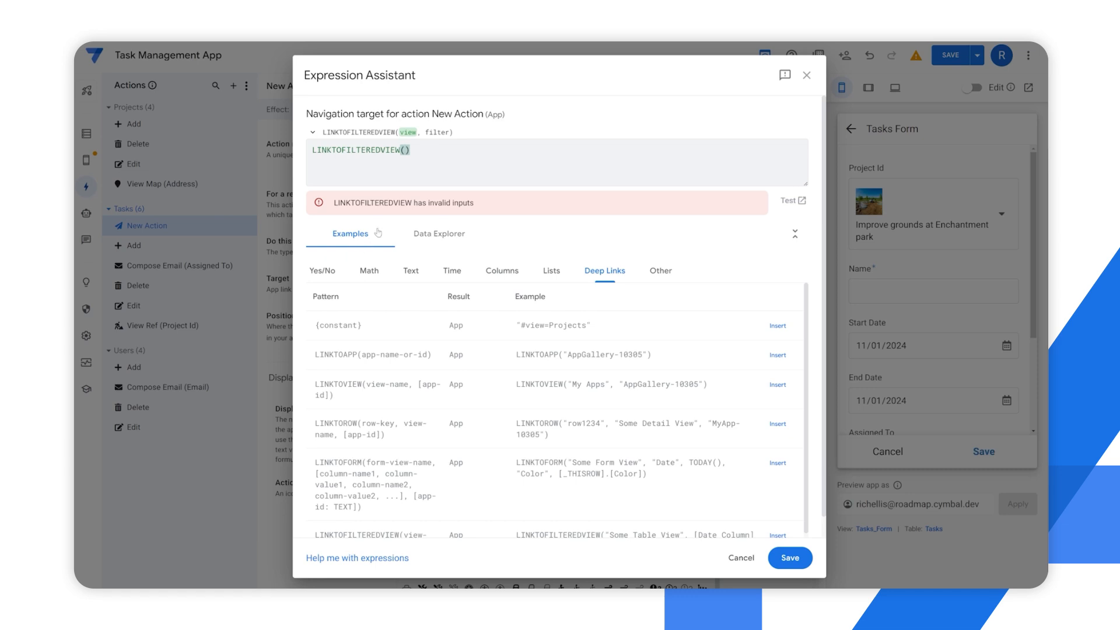
left_click(405, 151)
type("\"")
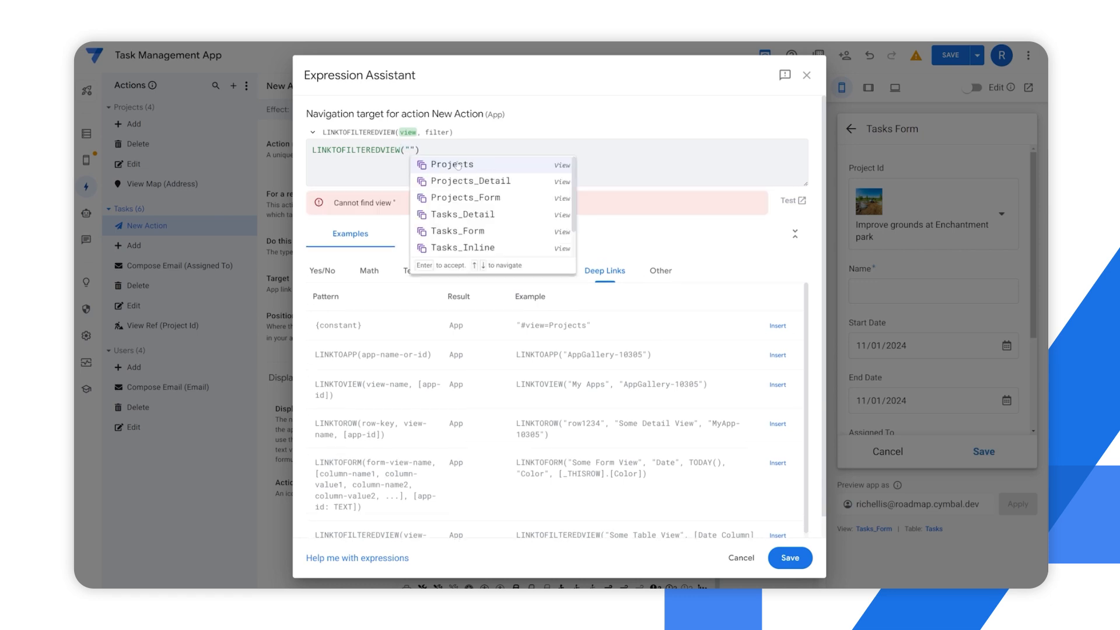
left_click(457, 165)
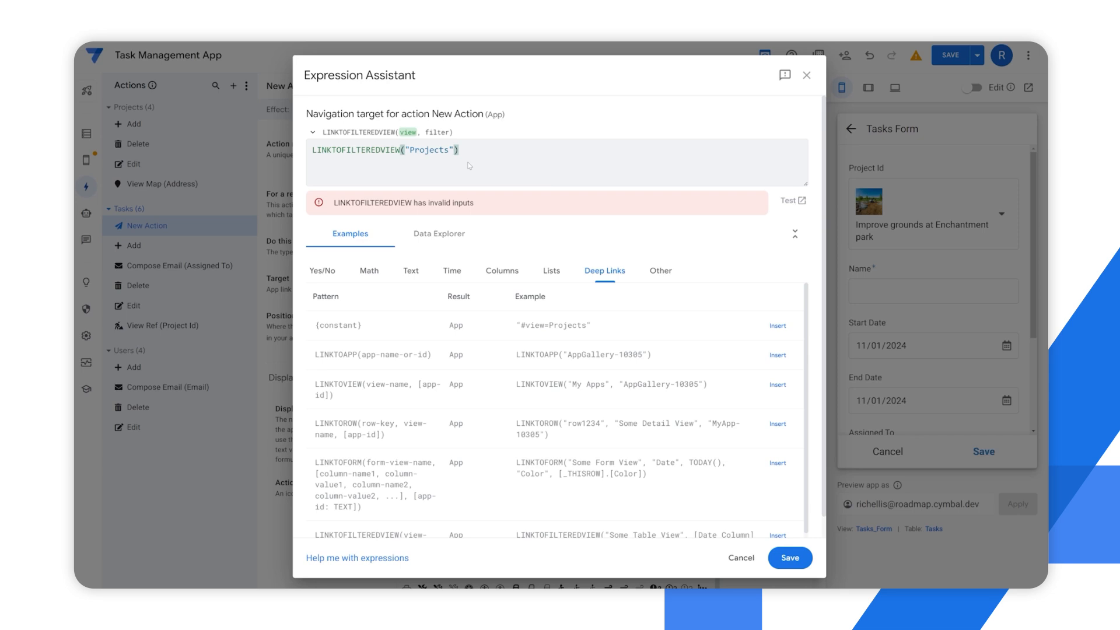
Add the filter condition [Start Date]<=[_thisrow].[Start Date] to the LINKTOFILTEREDVIEW() expression
type(", ")
type("[start")
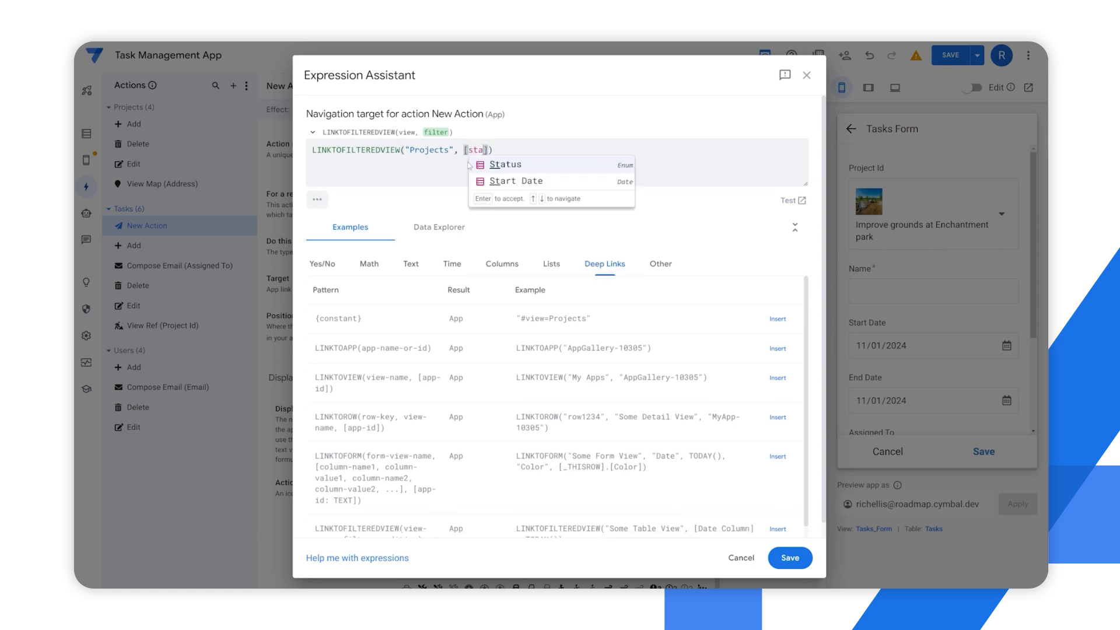
key("Return")
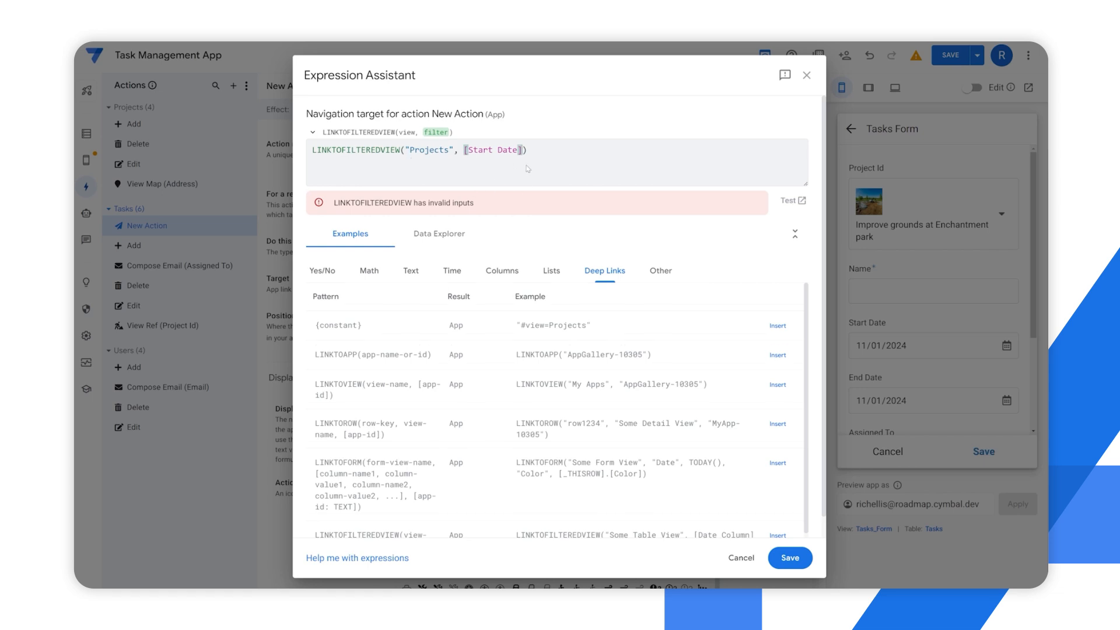
type("<=[")
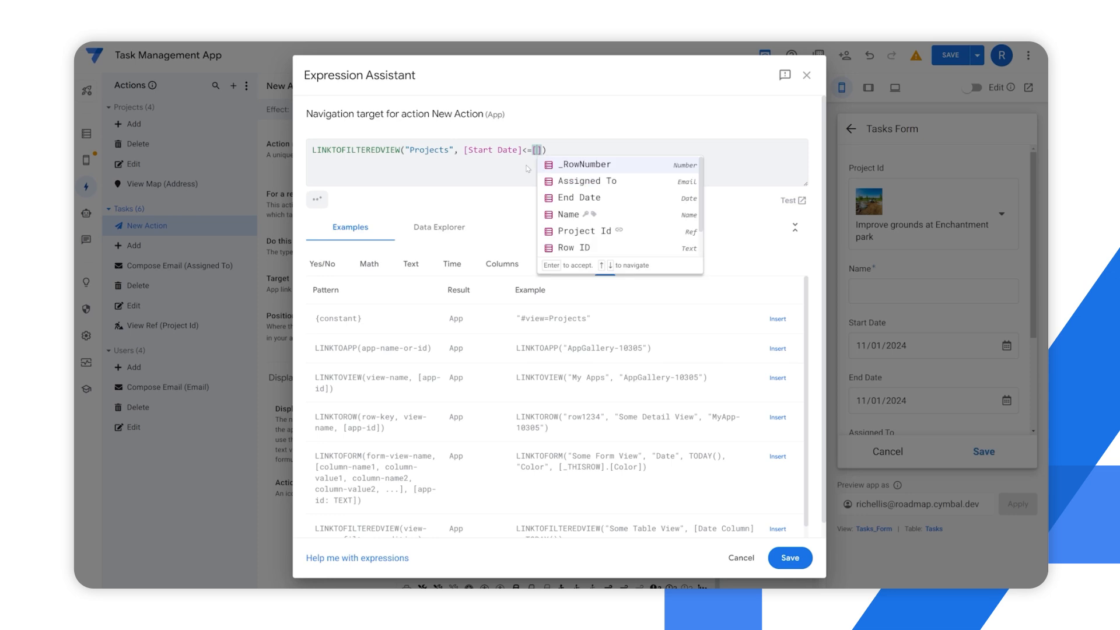
type("_thisrow]")
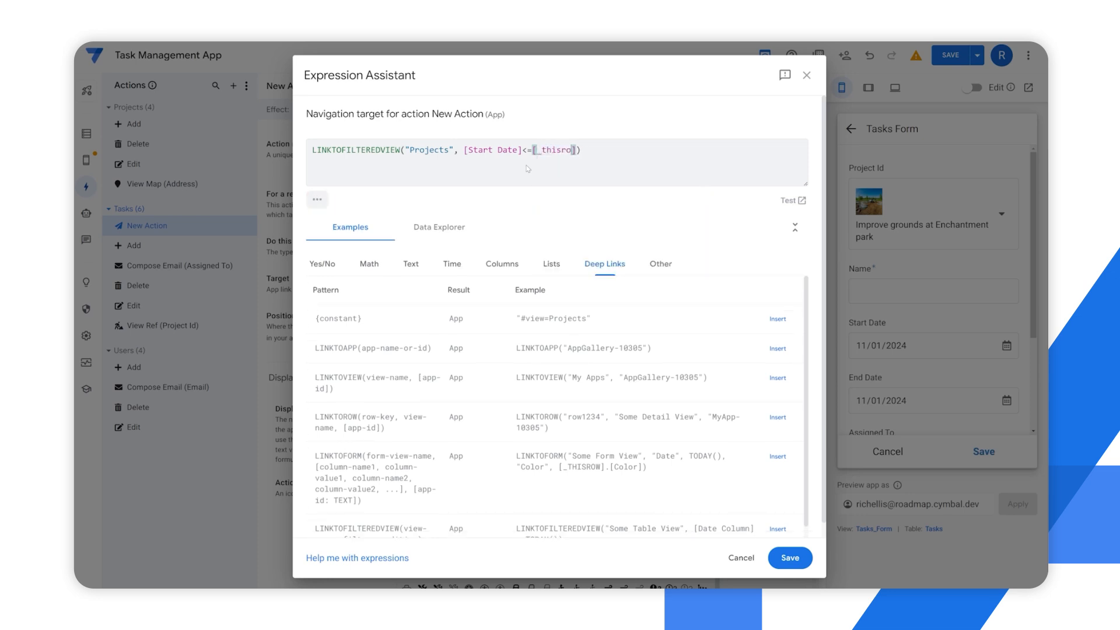
type(".[Start Date")
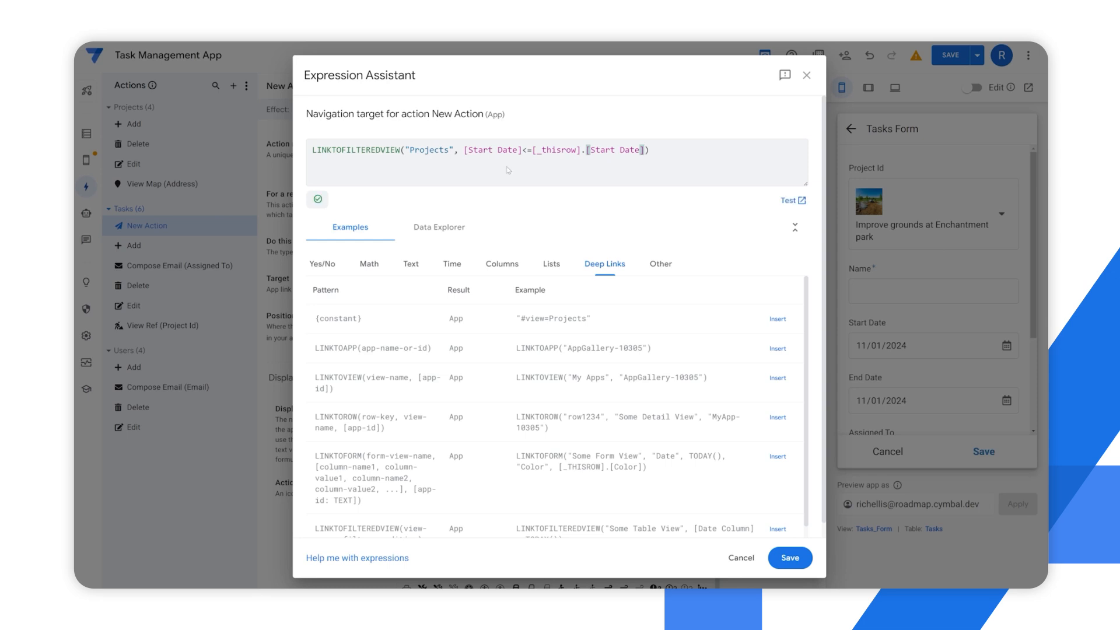
Examine the view and filter parts of the LINKTOFILTEREDVIEW() expression and discard the expression
left_click_drag(682, 151, 284, 154)
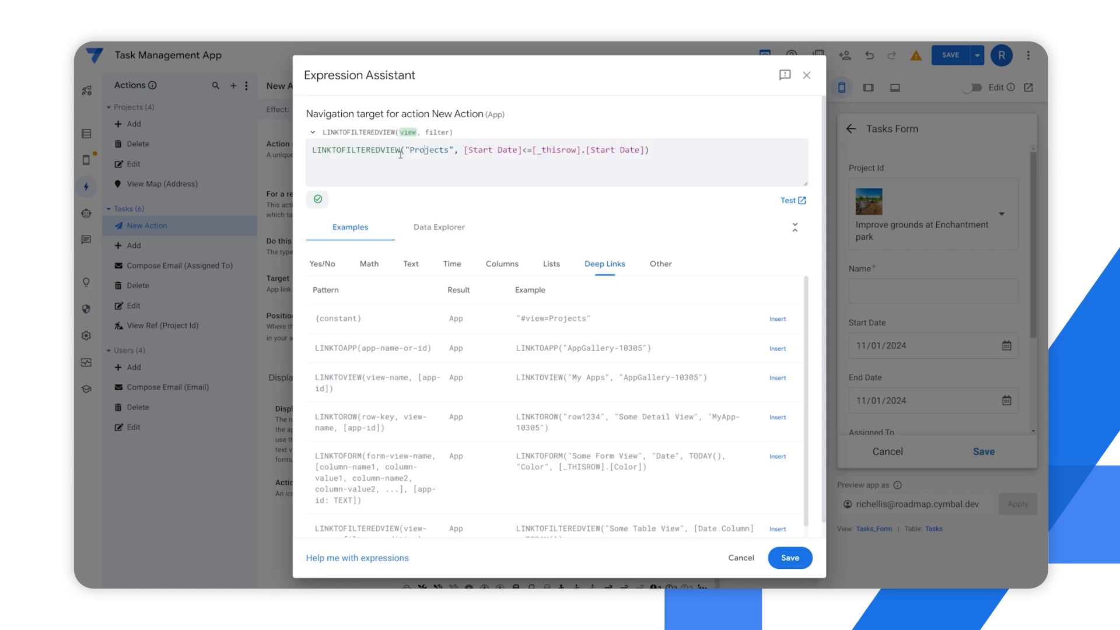
left_click_drag(395, 151, 462, 150)
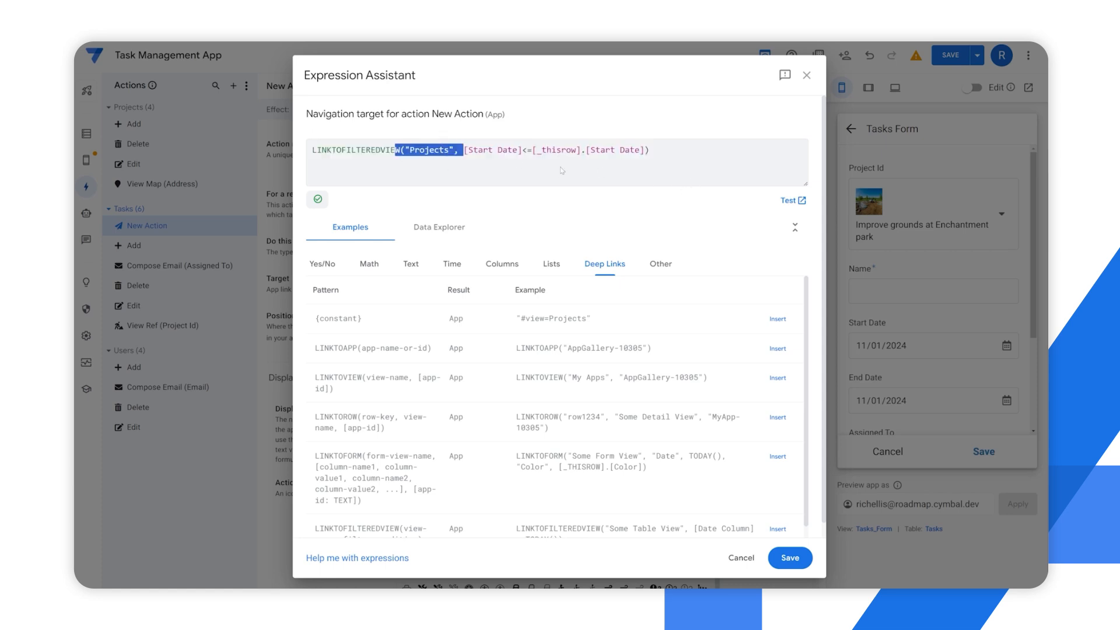
left_click(354, 150)
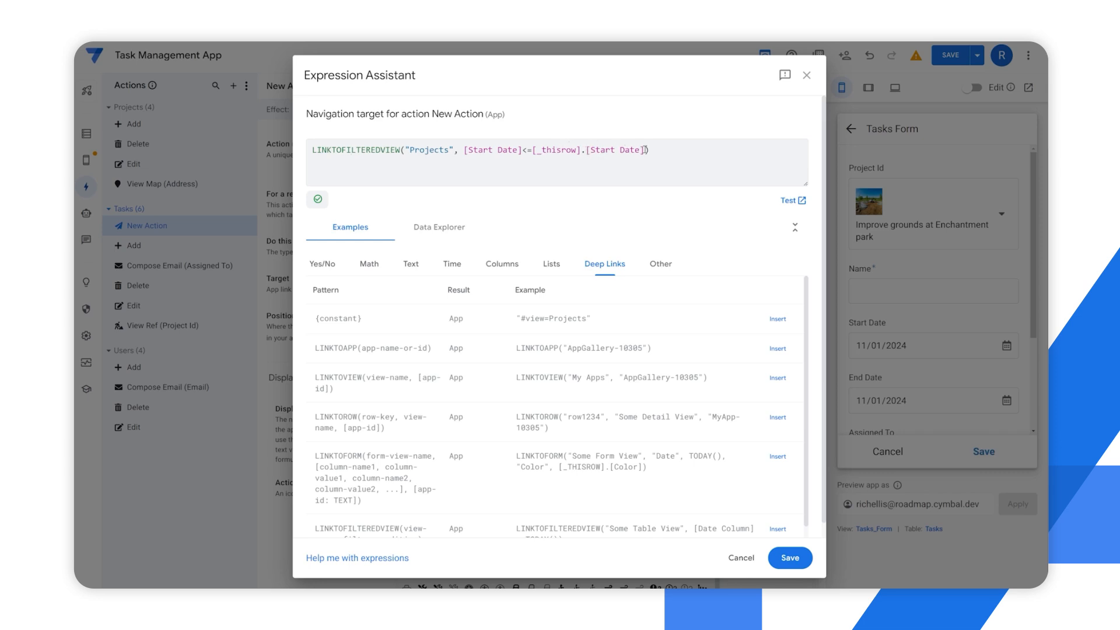
left_click(747, 559)
Try LINKTOROW() and LINKTOPARENTVIEW() as the action's target expression, discarding each one
left_click(429, 286)
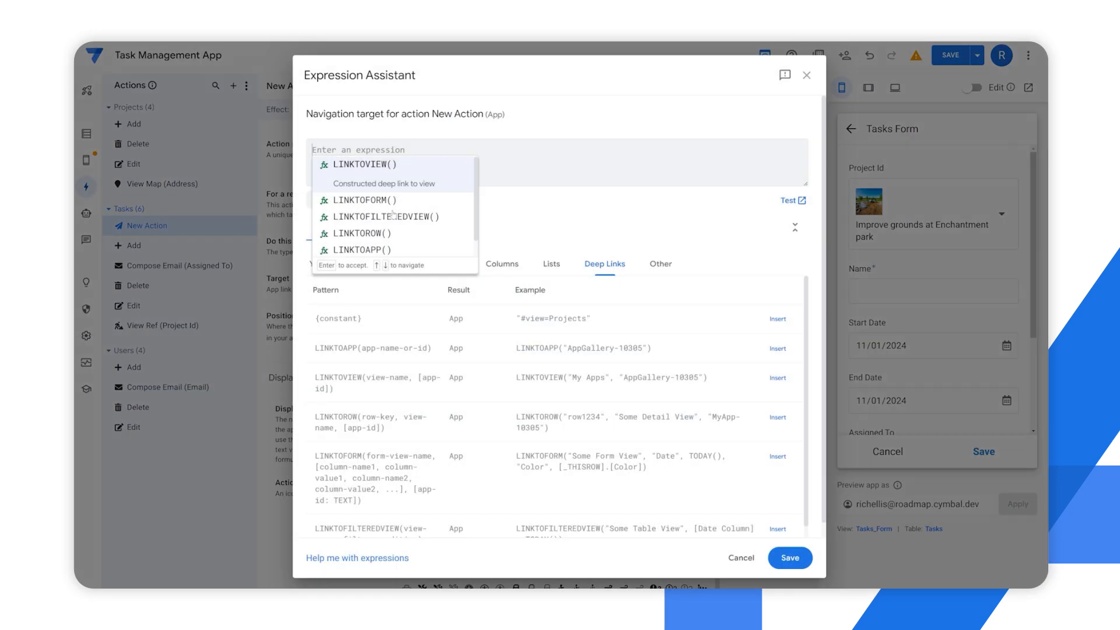
scroll(393, 213, "down", 1)
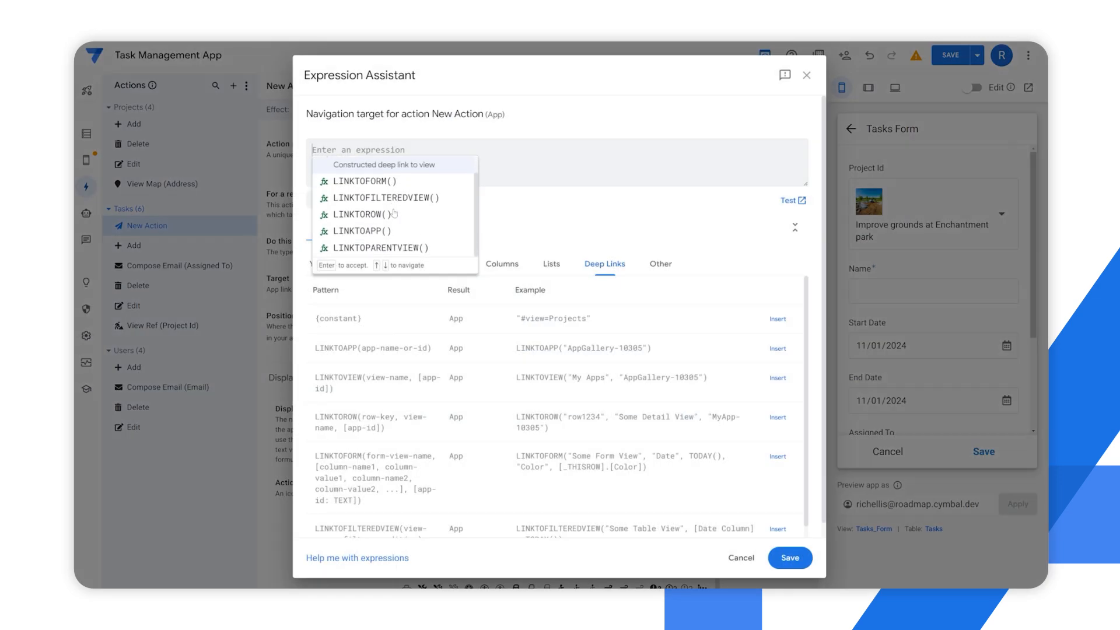
left_click(357, 214)
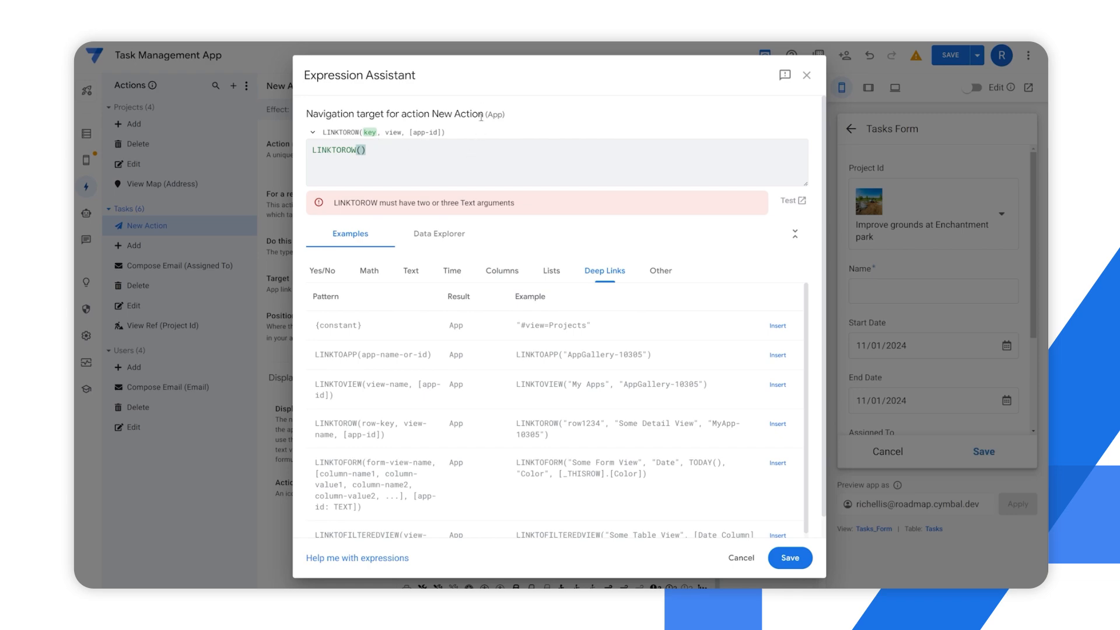
left_click(806, 75)
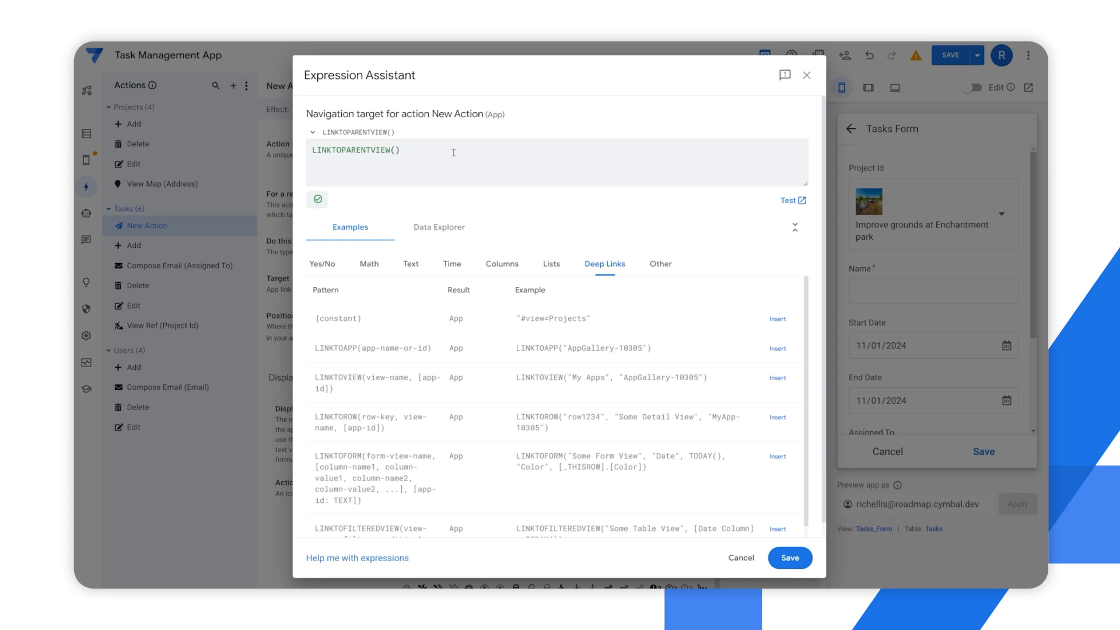
left_click(806, 76)
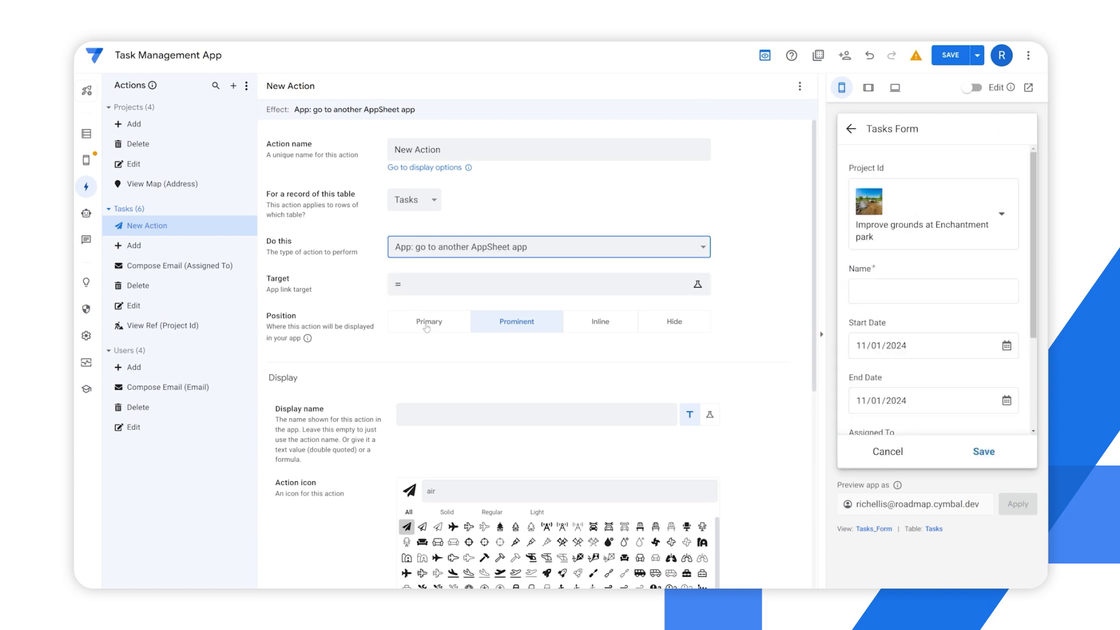
Try LINKTOVIEW() and LINKTOAPP() as the action's target expression
left_click(429, 293)
left_click(362, 178)
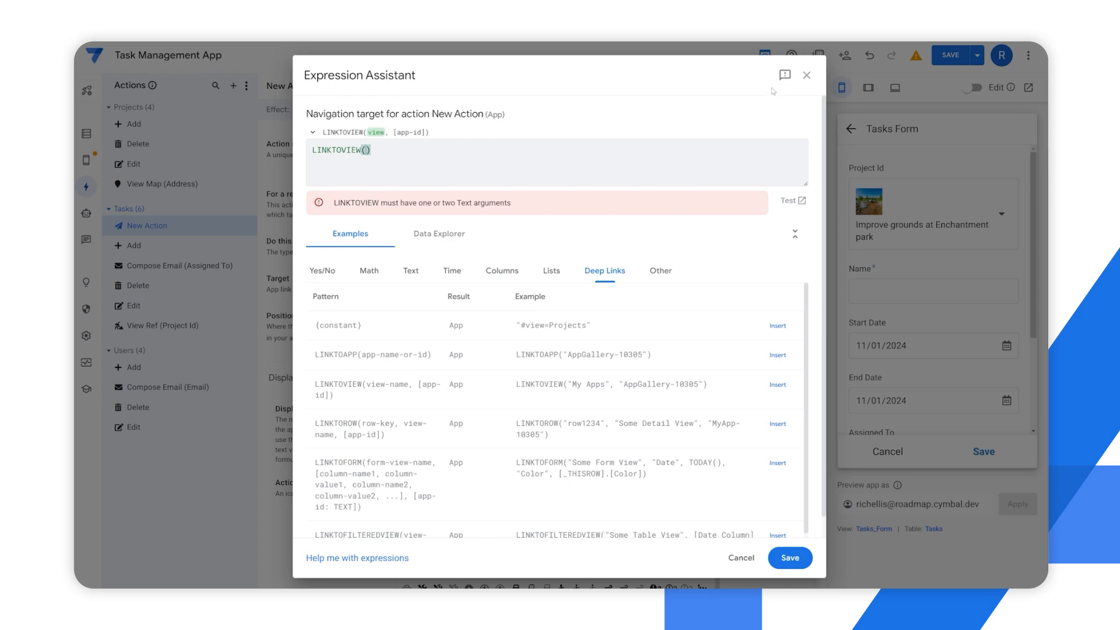
left_click(806, 75)
left_click(646, 337)
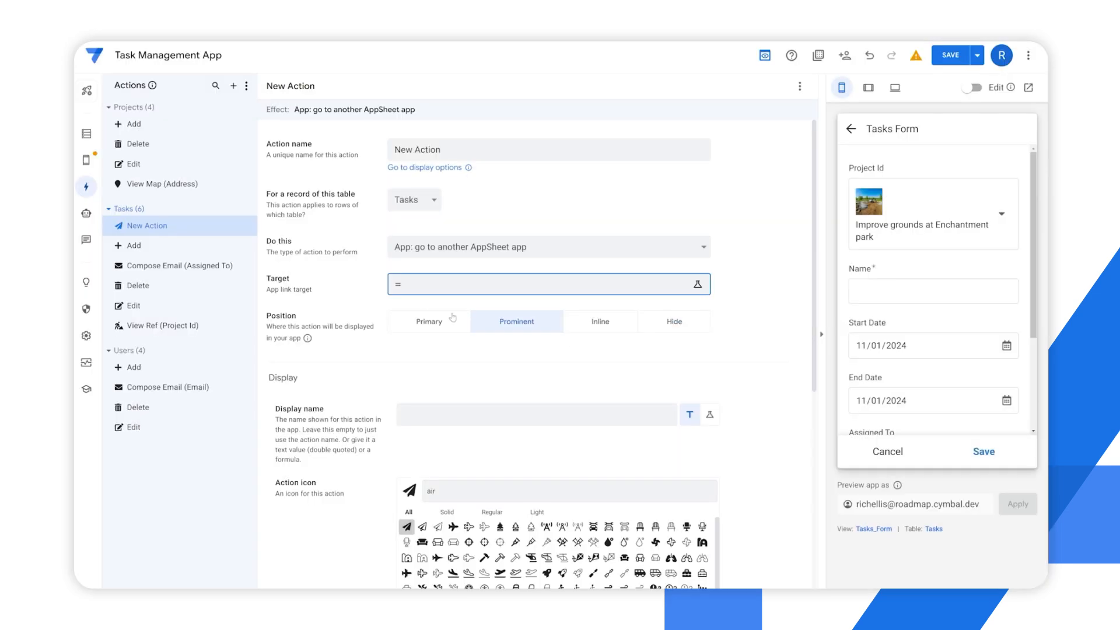
left_click(425, 284)
scroll(386, 245, "down", 1)
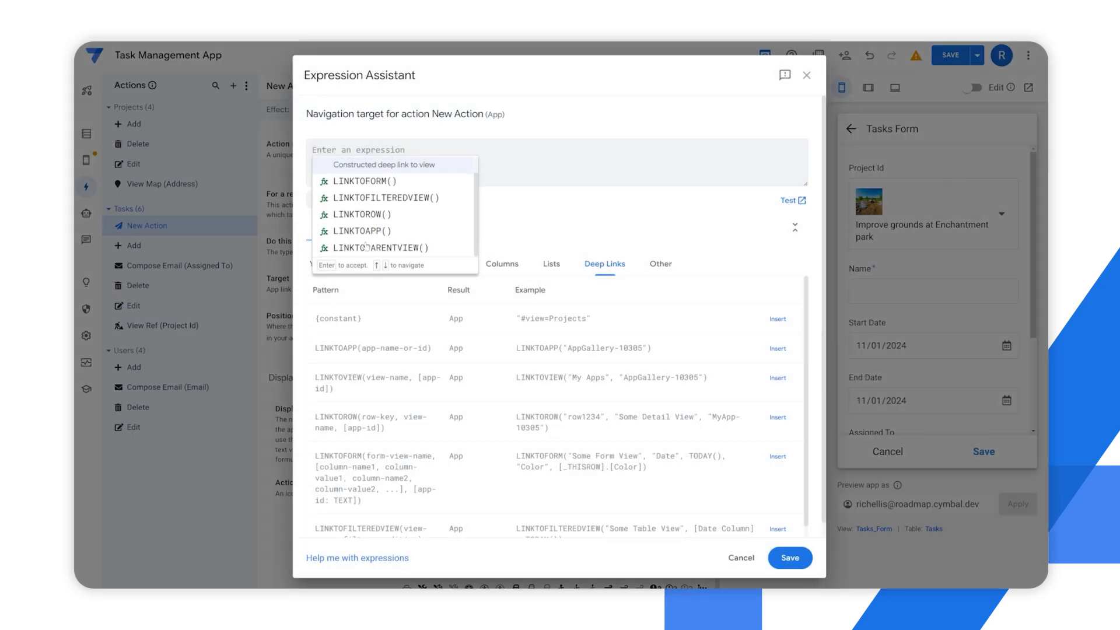
left_click(361, 233)
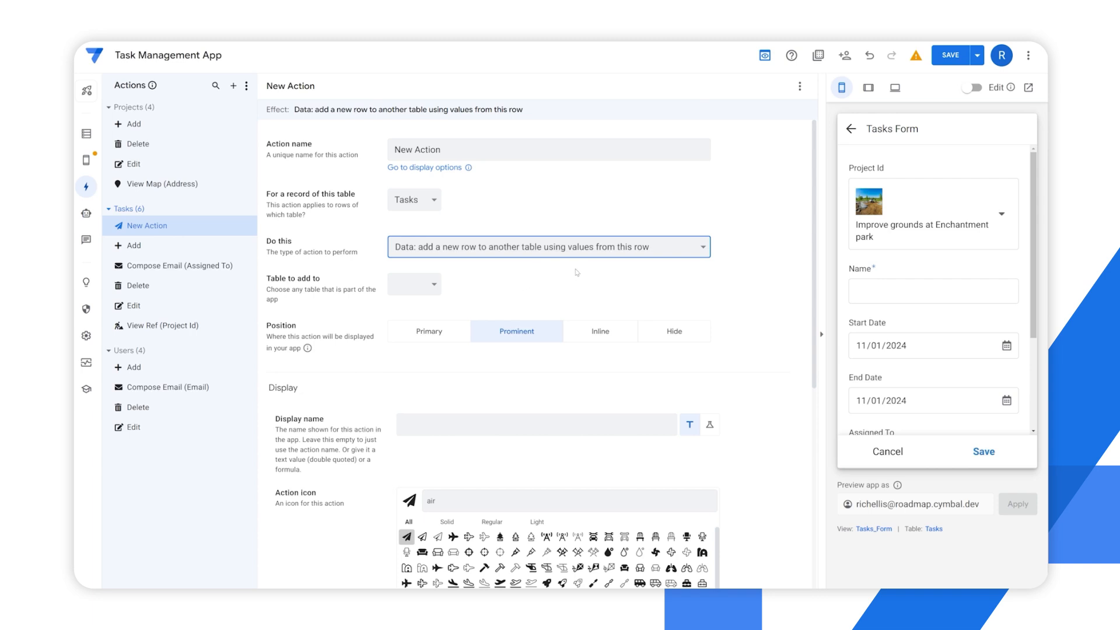
Set the action to add a new row to the Projects table using this row's values and review the columns it can set
left_click(583, 252)
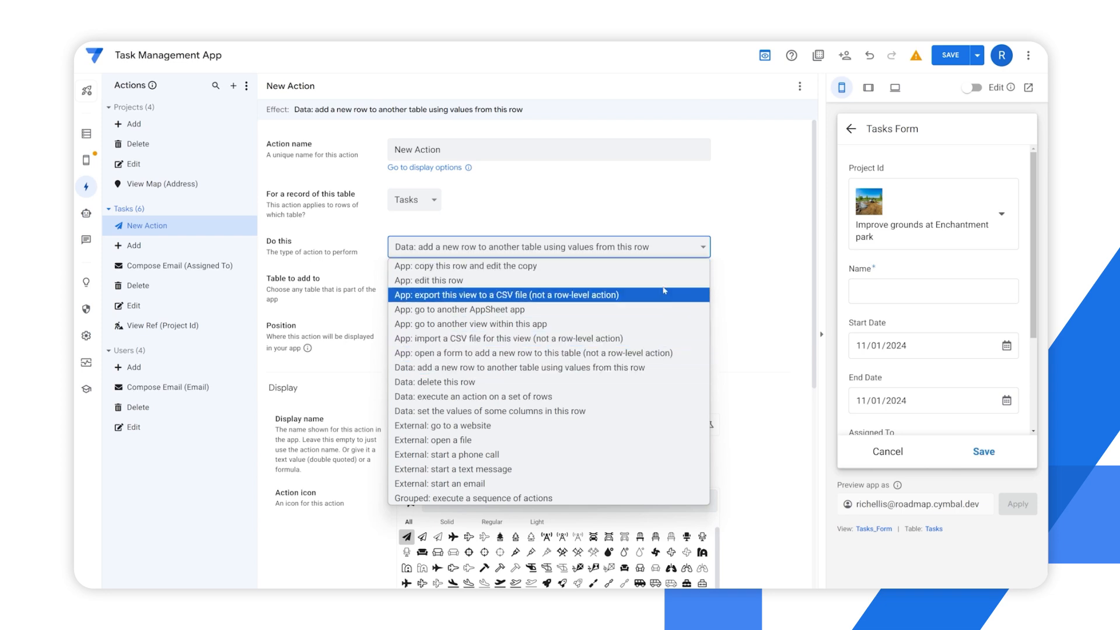
left_click(785, 286)
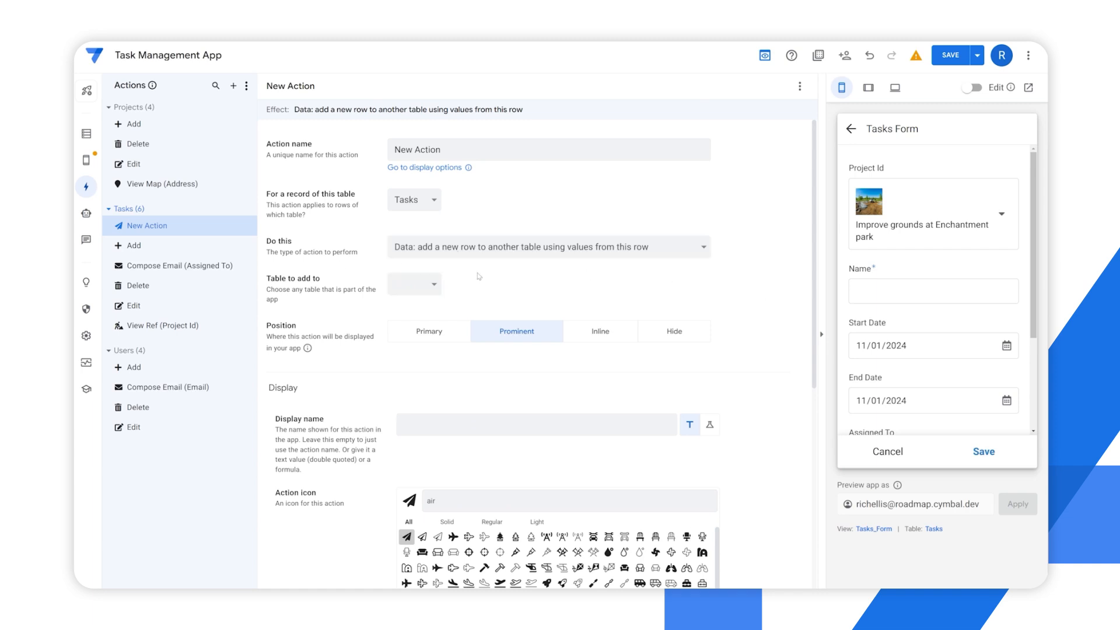
left_click(414, 285)
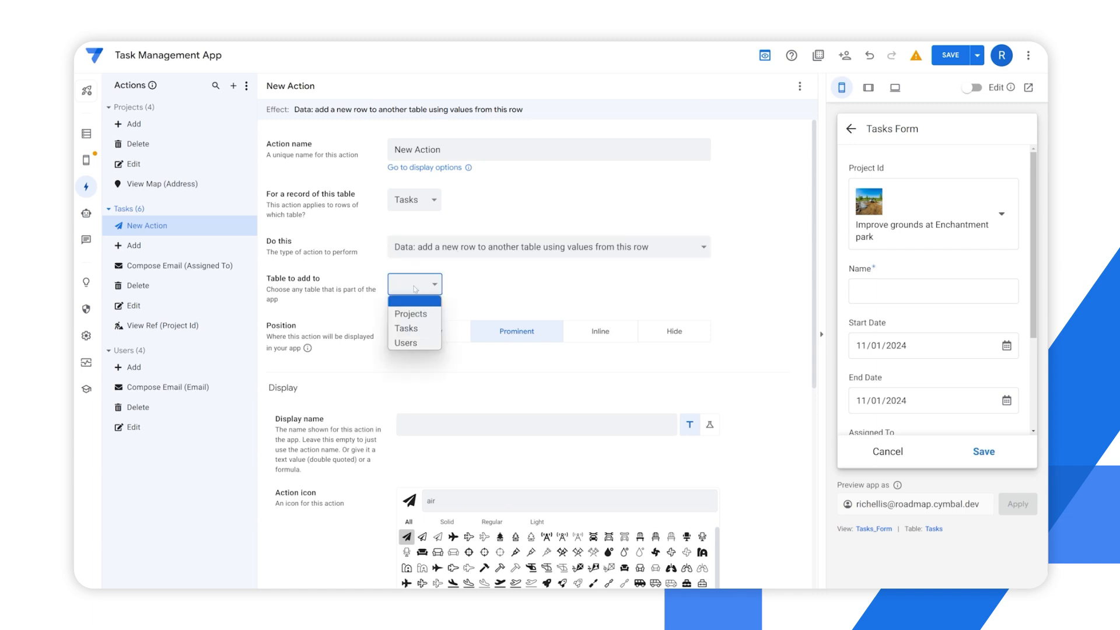
left_click(418, 316)
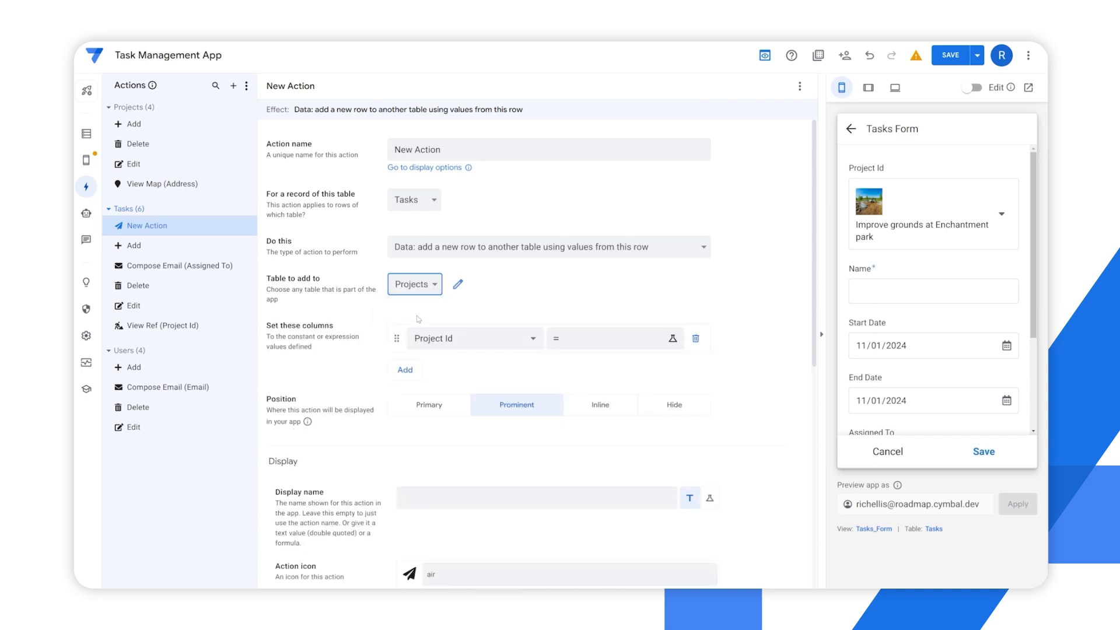
scroll(350, 350, "down", 2)
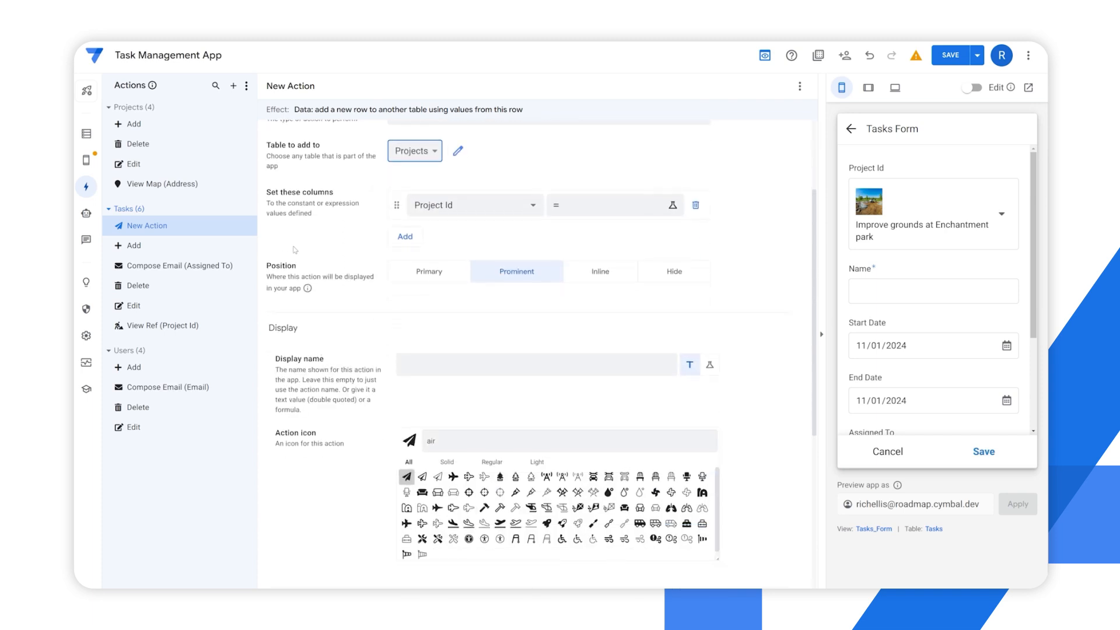
left_click(464, 217)
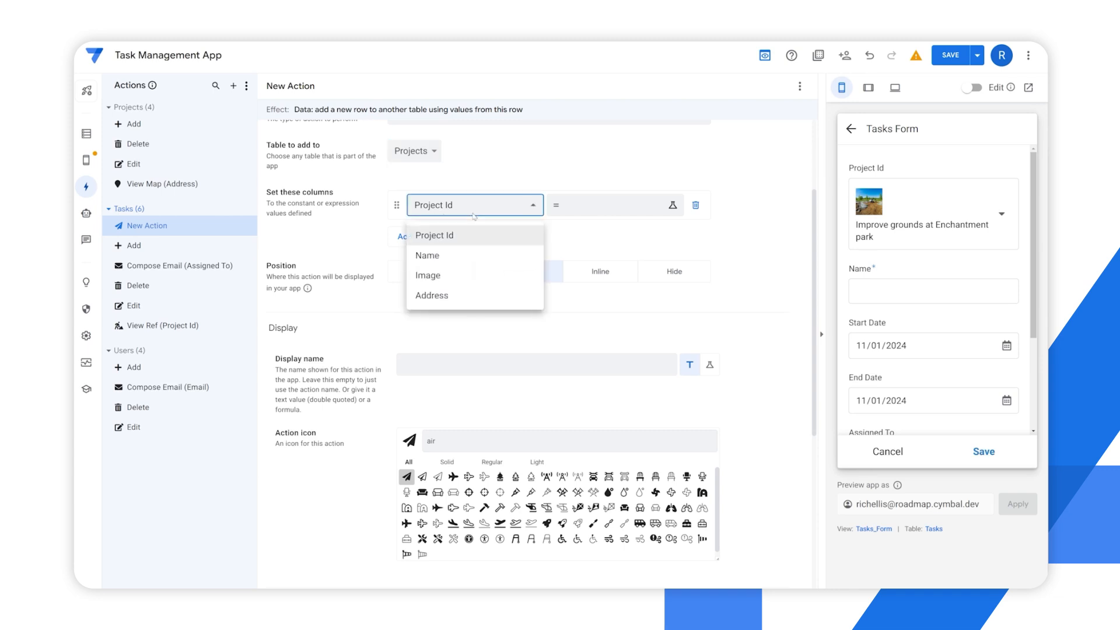
left_click(474, 252)
scroll(529, 289, "up", 2)
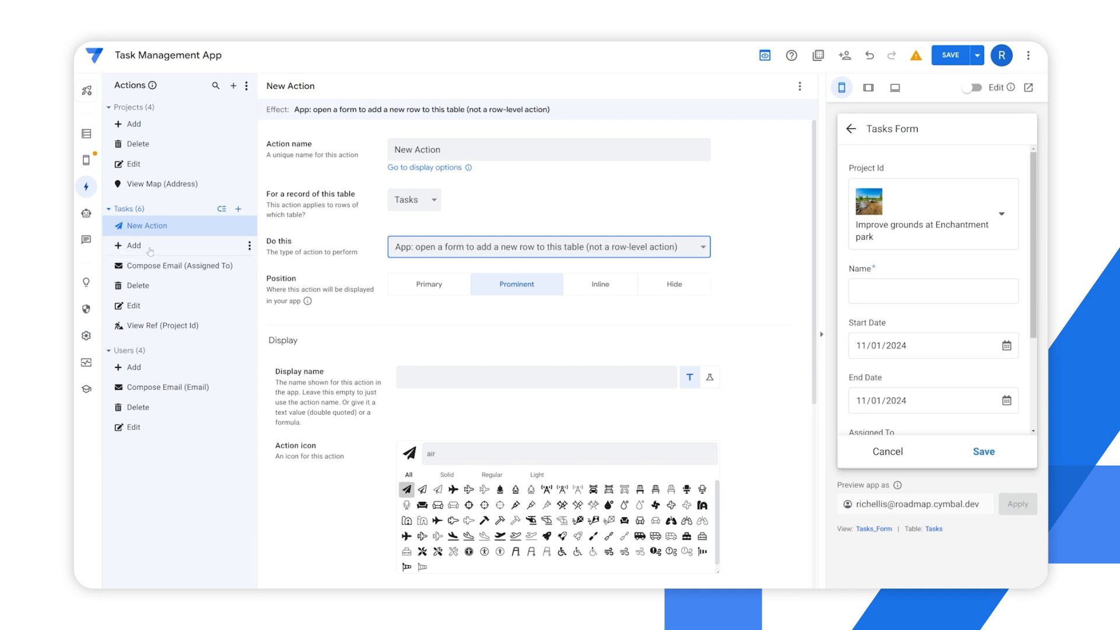
Set the action type to "App: export this view to a CSV file", with English (United States) as file locale and Primary position
left_click(461, 249)
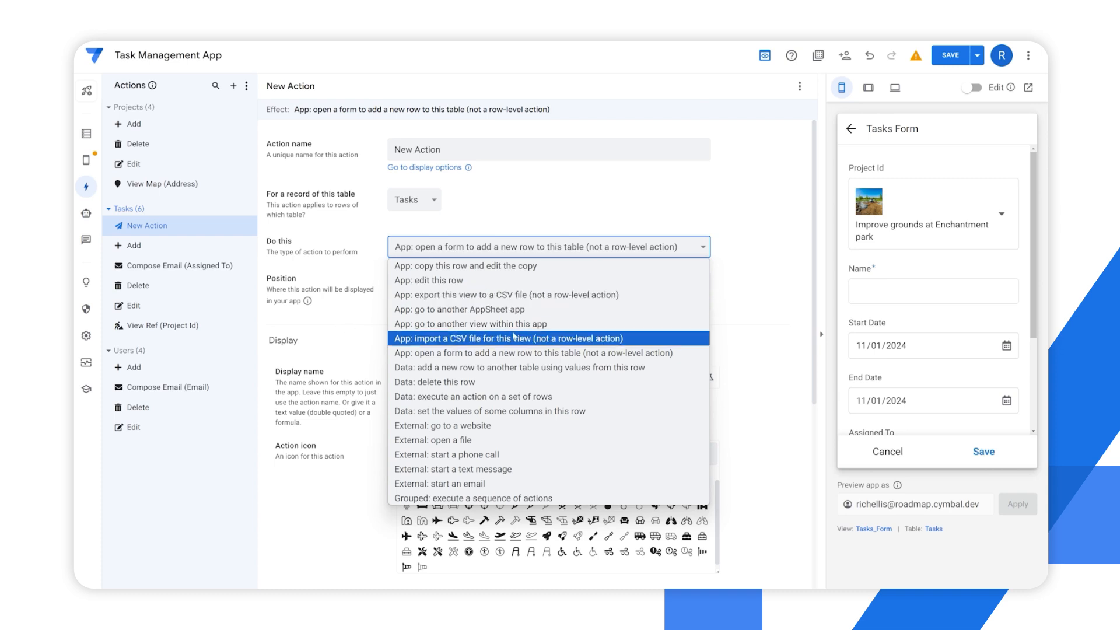
left_click(443, 295)
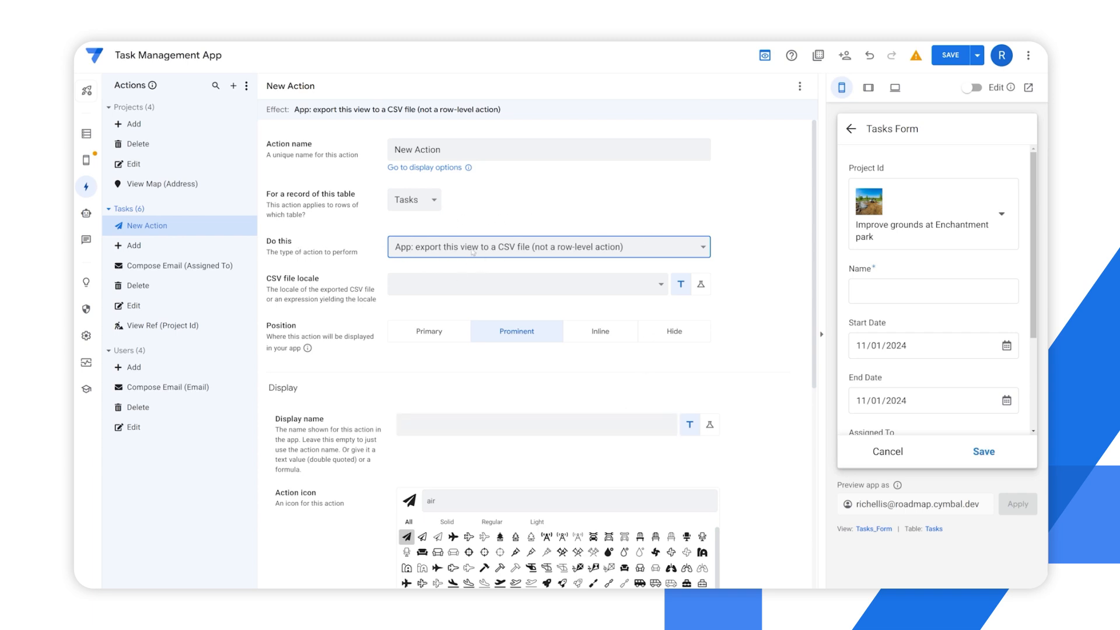
left_click_drag(268, 279, 368, 301)
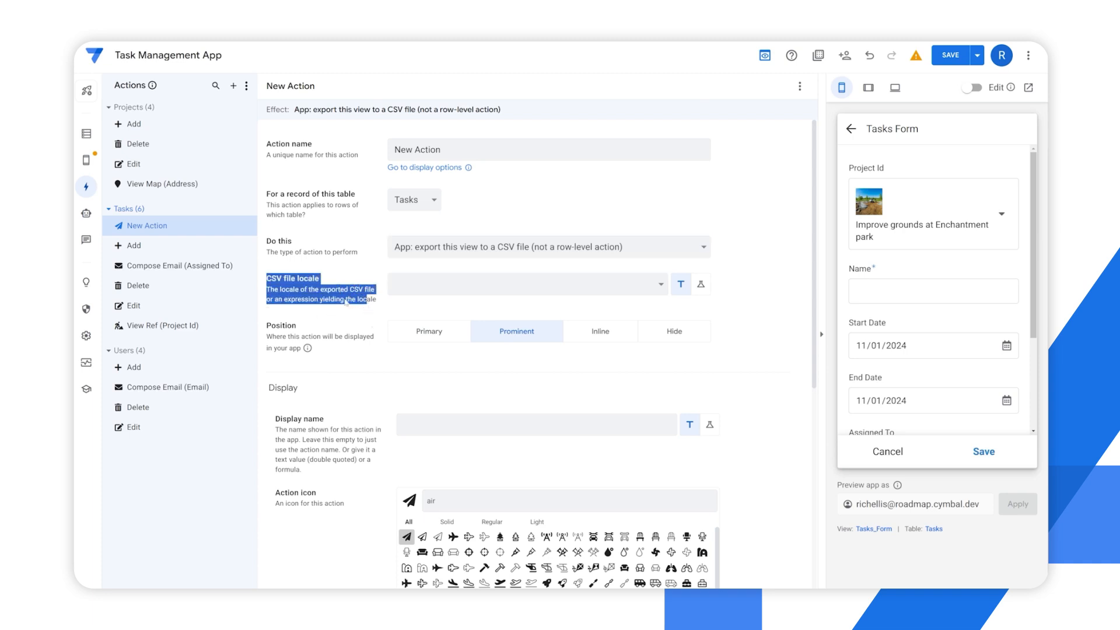
left_click(363, 307)
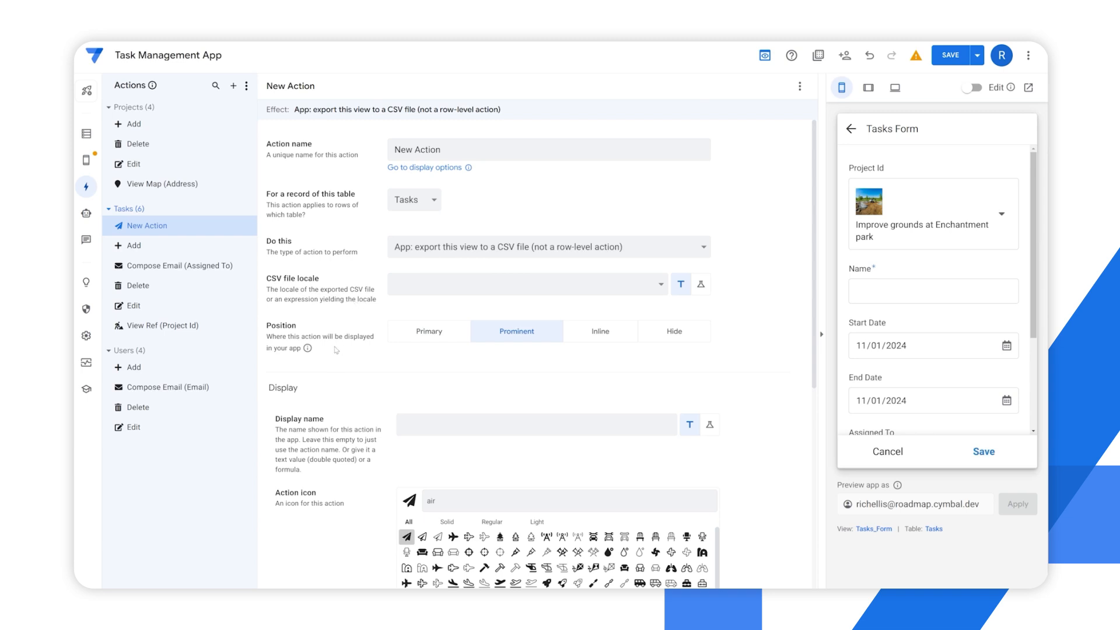
left_click_drag(272, 326, 362, 337)
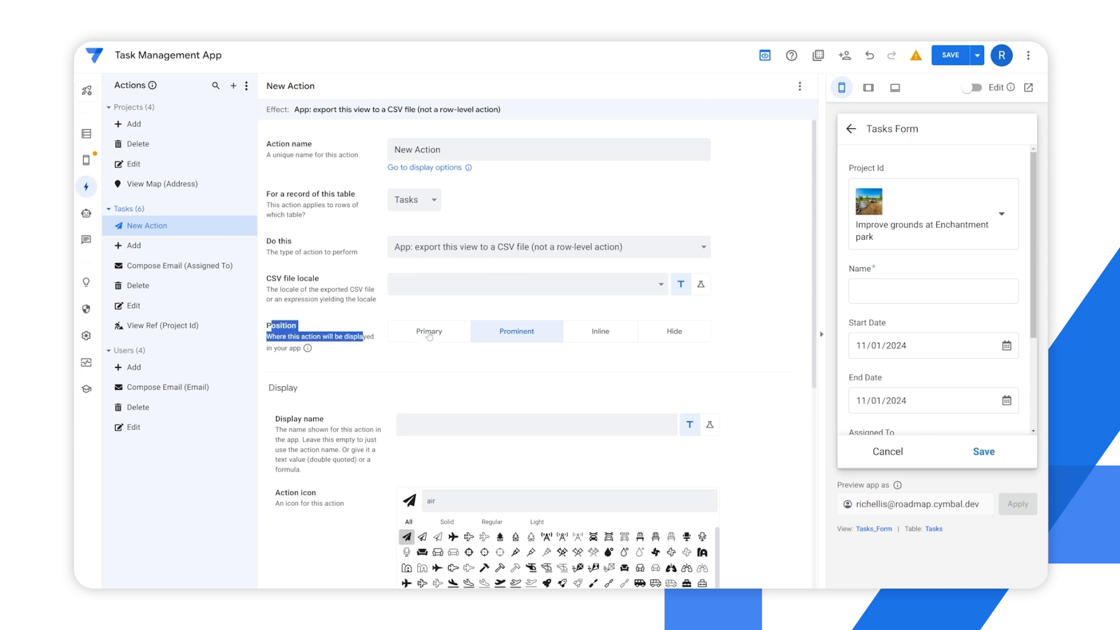
left_click(426, 332)
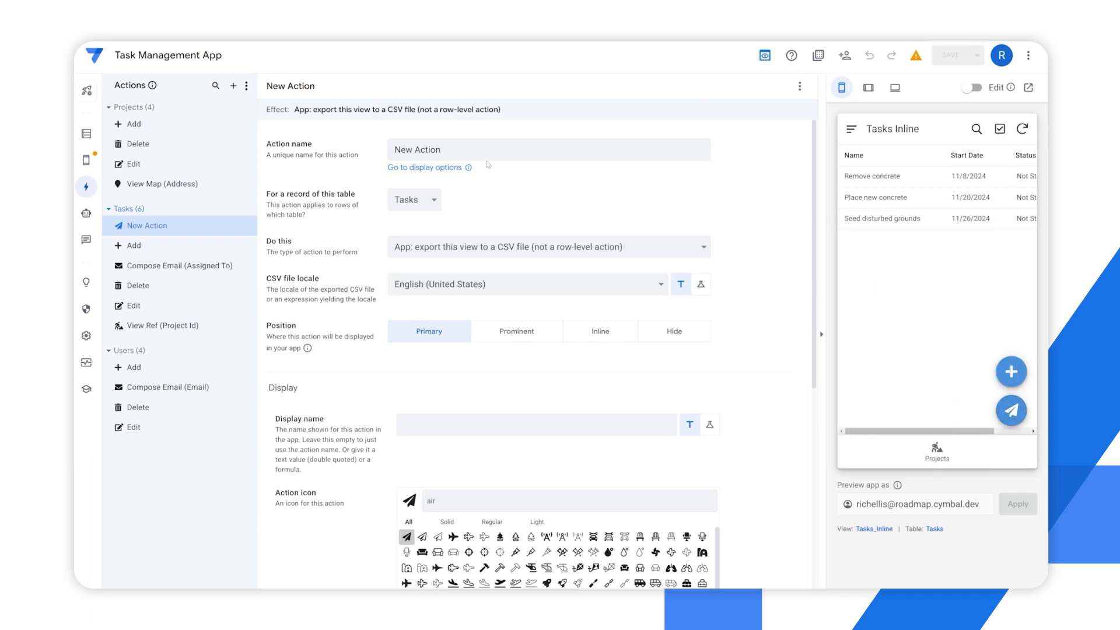
Rename the new Tasks action as CSV Export
left_click_drag(466, 151, 359, 144)
type("CSV")
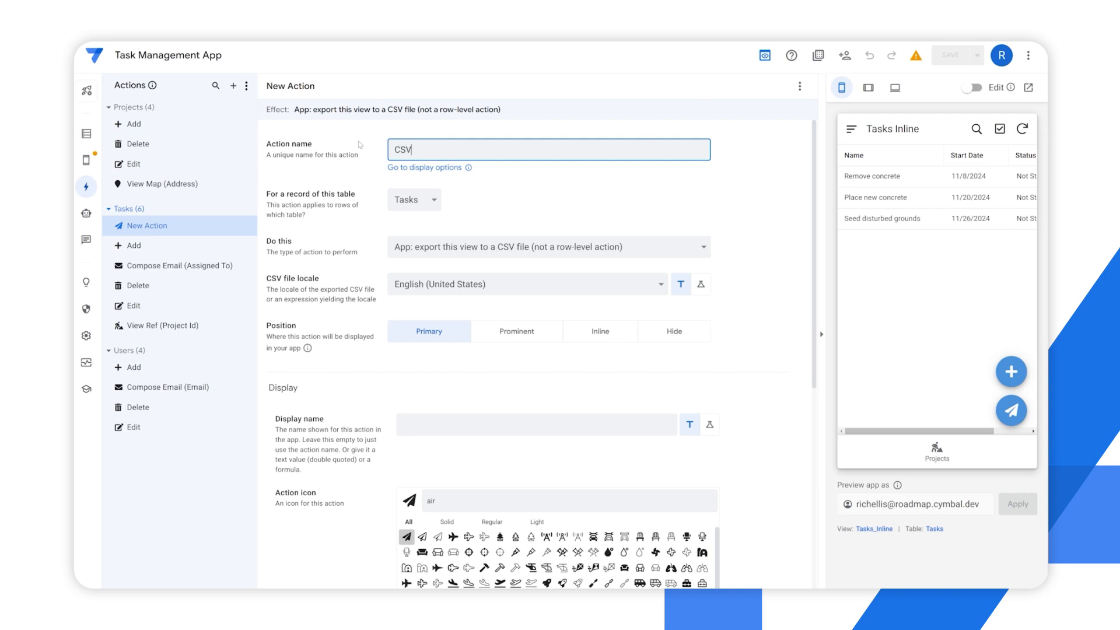
type(" Export")
left_click(359, 144)
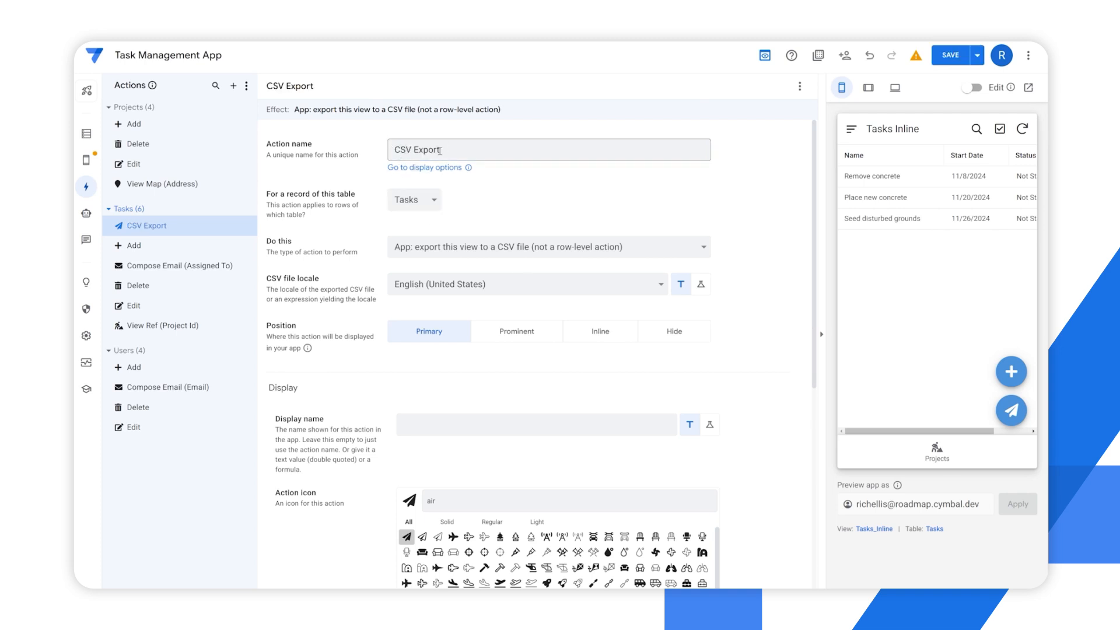
Search the action icons for "download" and assign the solid download-to-tray icon to the CSV Export action
scroll(376, 373, "down", 2)
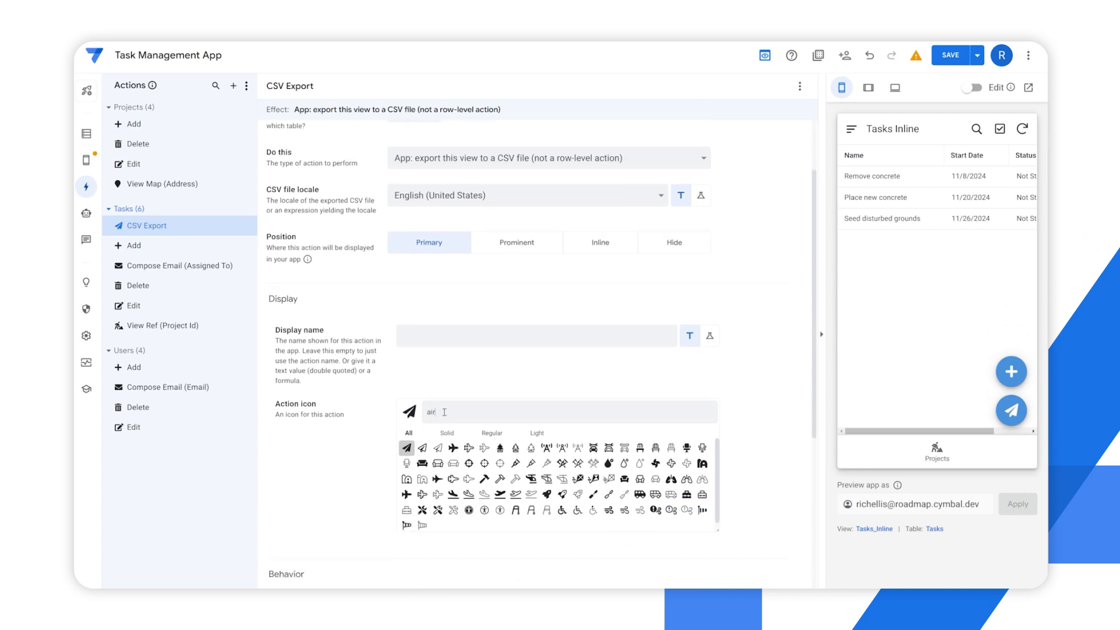
left_click(436, 411)
type("air")
key("BackSpace")
key("BackSpace")
key("BackSpace")
type("download")
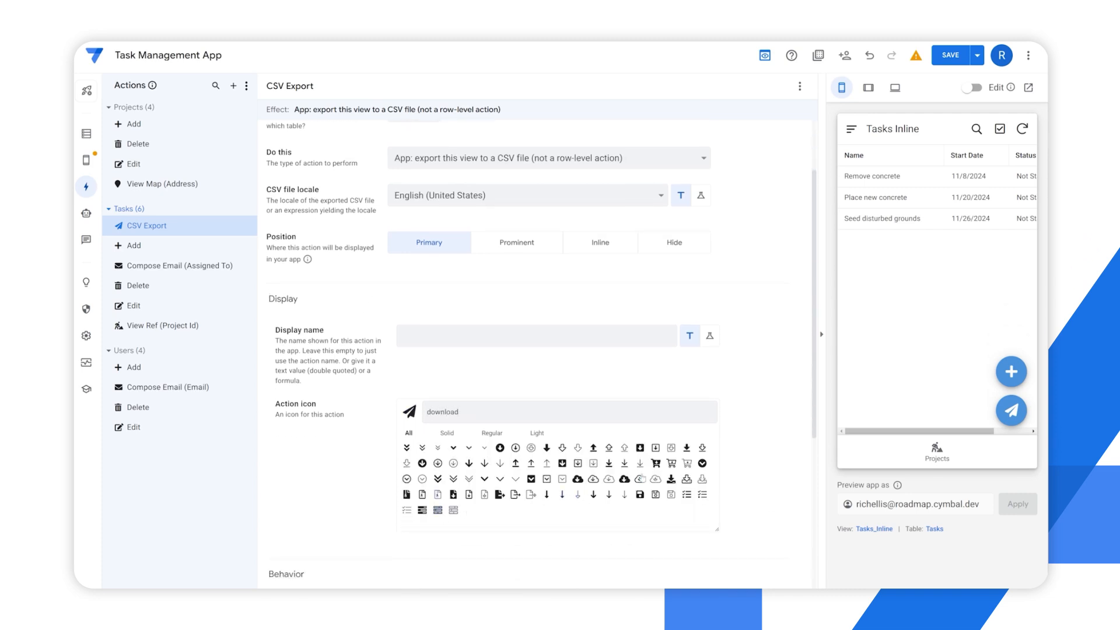
left_click(670, 478)
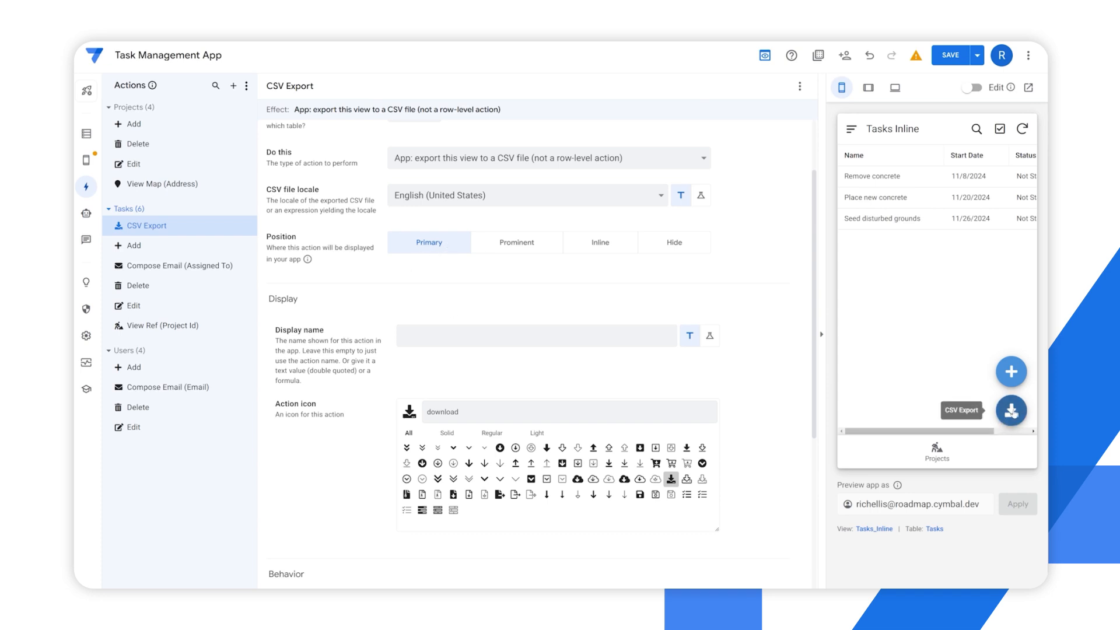
Run the CSV Export action from the Tasks Inline view in the app preview
scroll(478, 309, "up", 2)
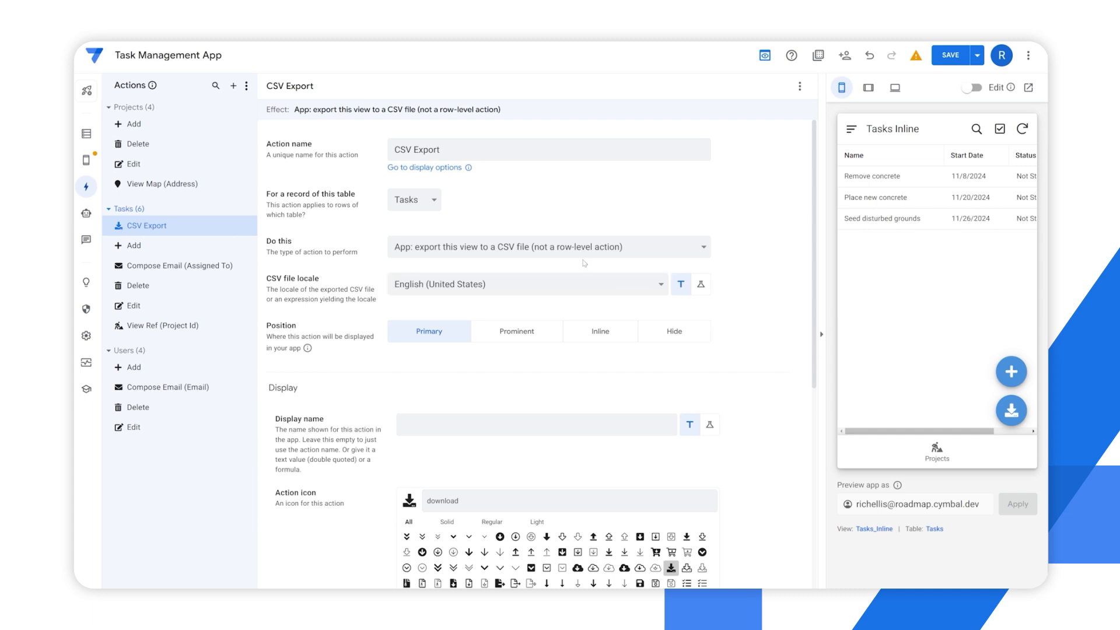
left_click(1009, 412)
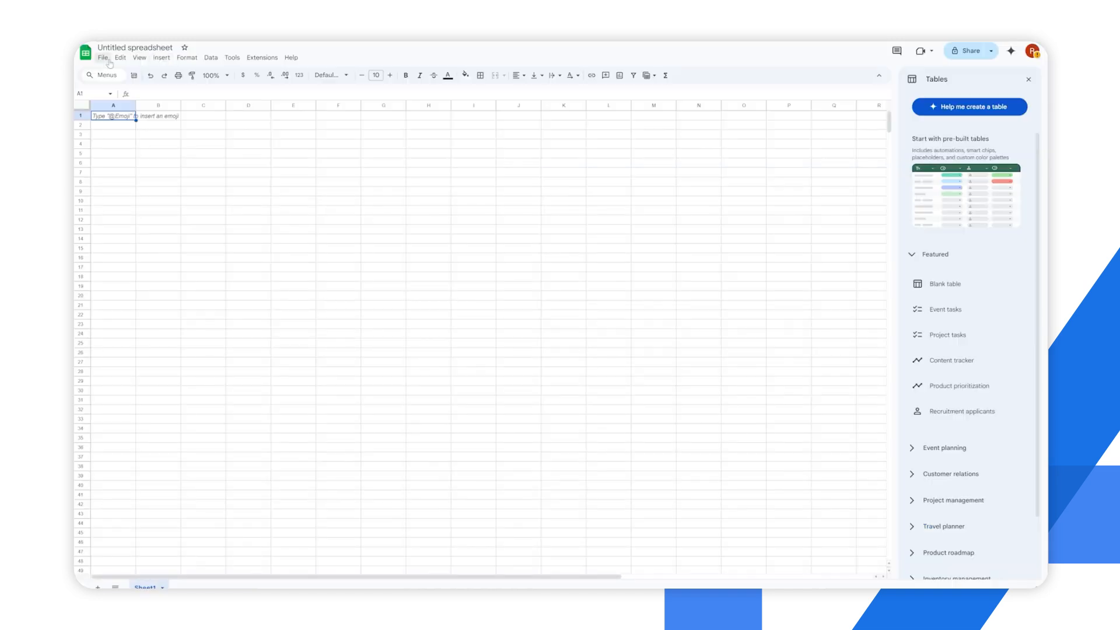
Switch to a blank Google Sheets spreadsheet and import the exported CSV file by upload
left_click(102, 57)
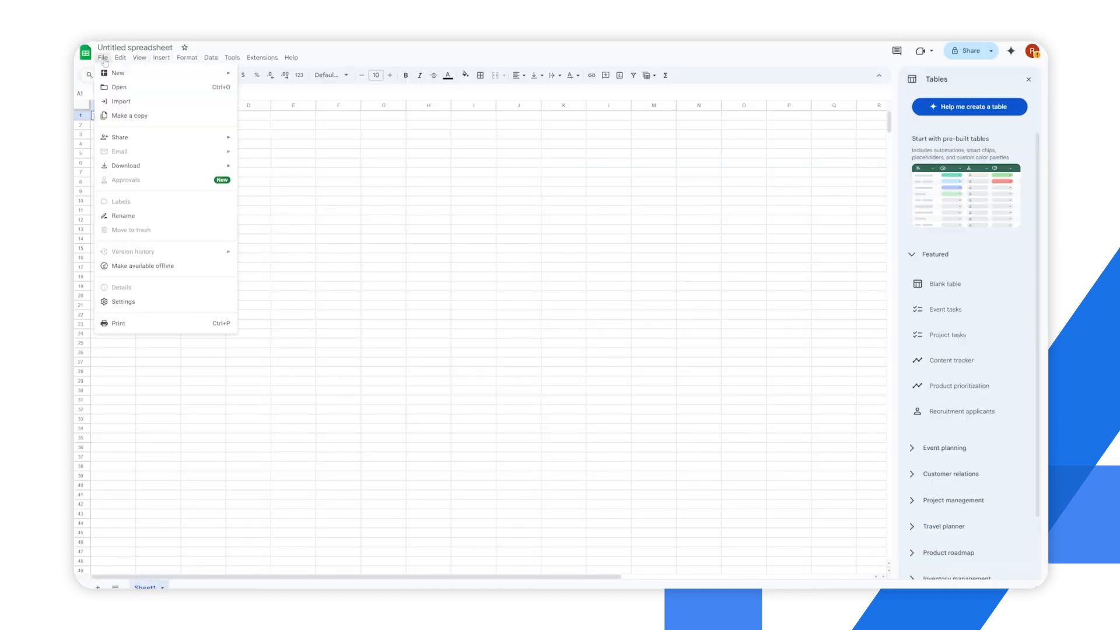
left_click(124, 102)
left_click(538, 216)
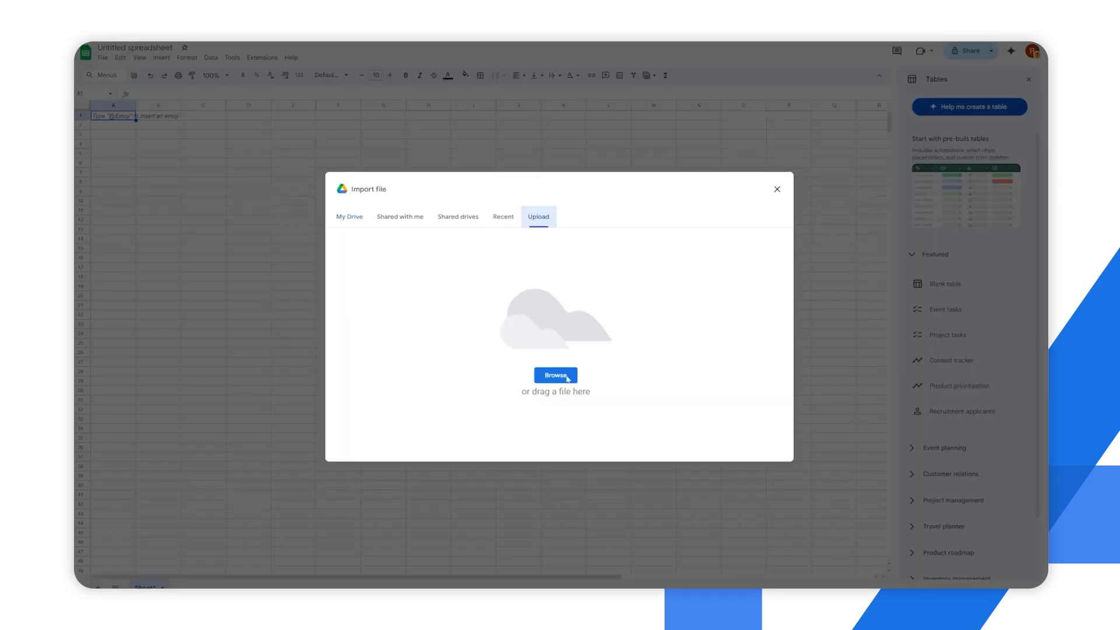
left_click(556, 375)
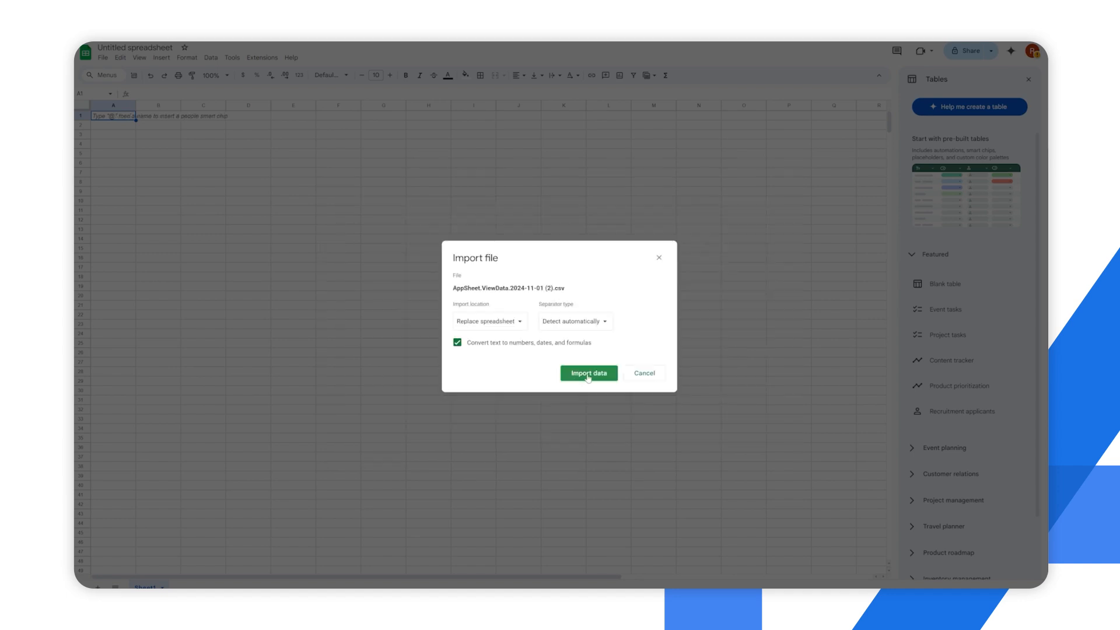
left_click(583, 376)
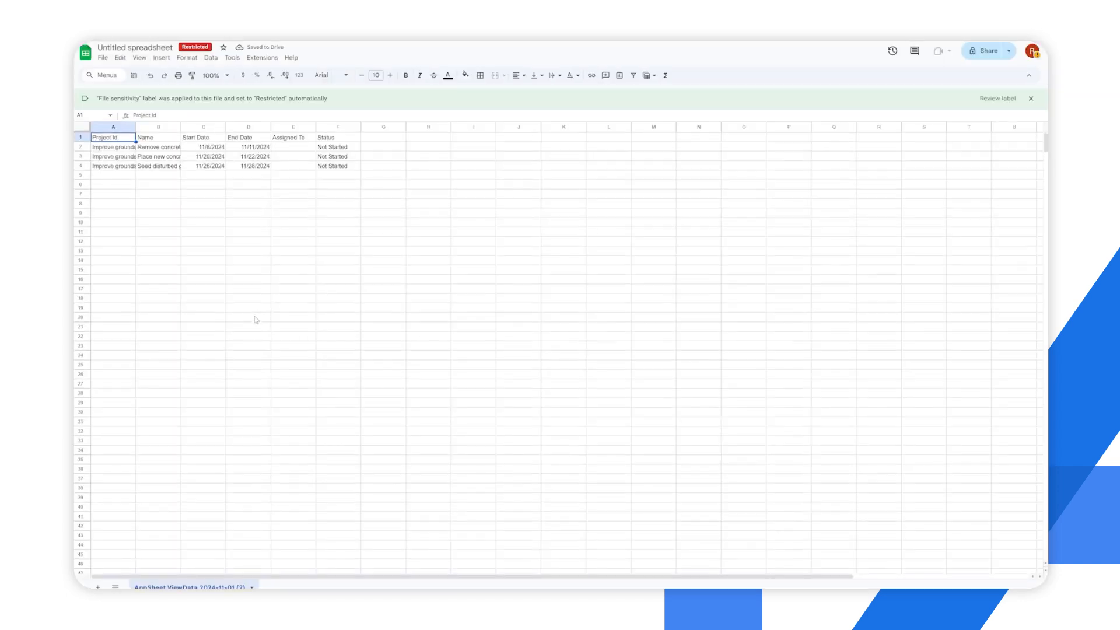
Select the imported task rows and headers in the spreadsheet to review the exported data
left_click(260, 252)
left_click_drag(108, 140, 402, 195)
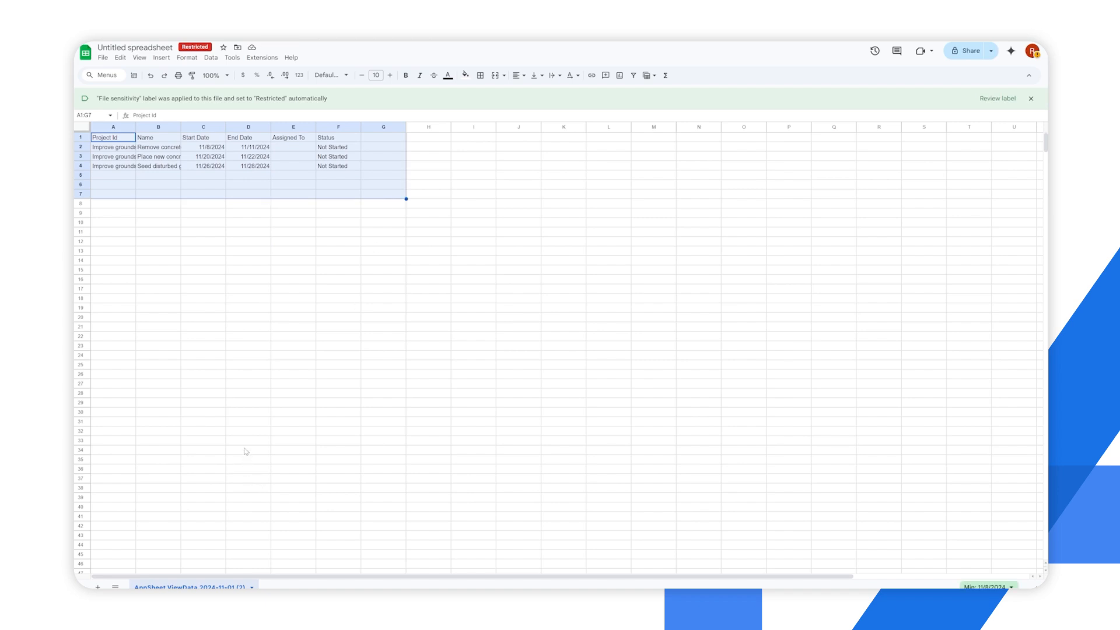
left_click(232, 263)
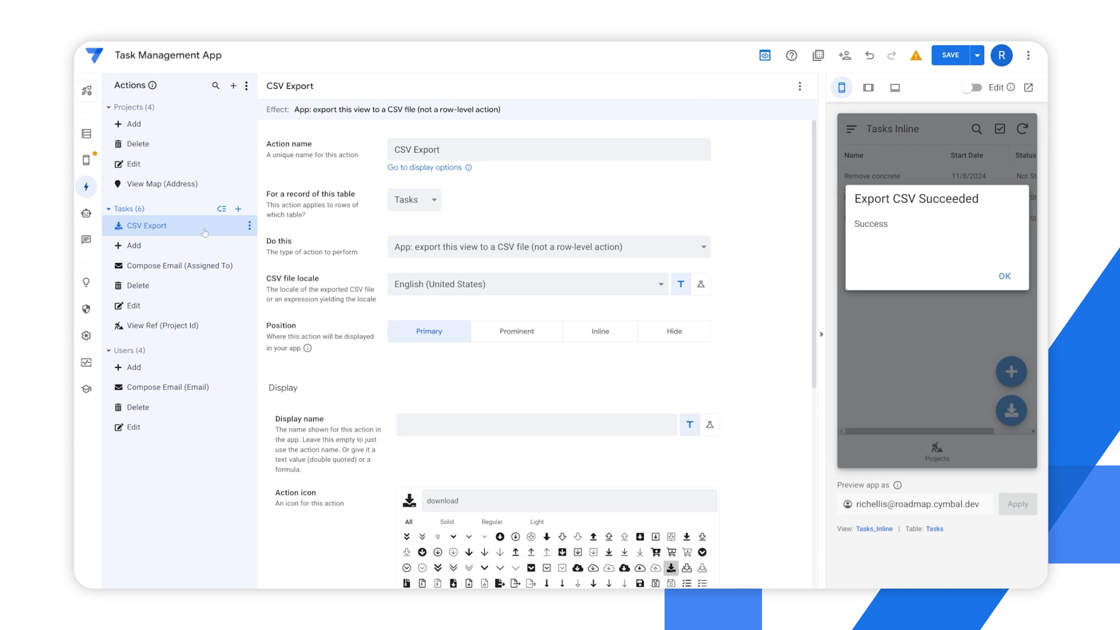
In the Task Management App, rename the CSV Export action as CSV Import and make it import a CSV file for this view
left_click_drag(416, 150, 471, 154)
key("BackSpace")
key("BackSpace")
type("Im")
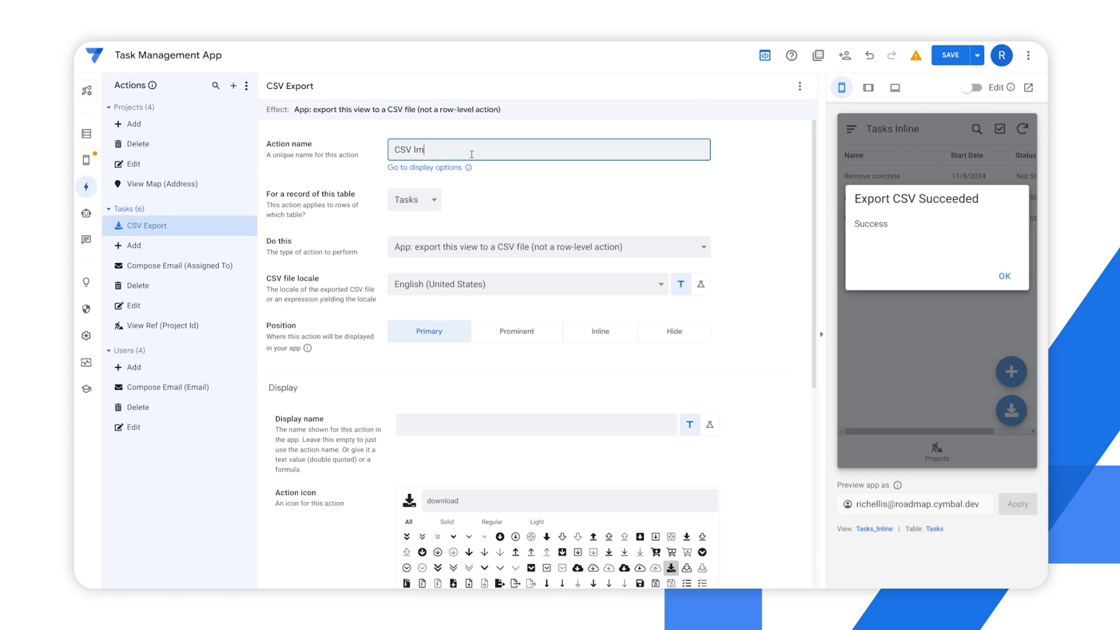
type("port")
left_click(531, 180)
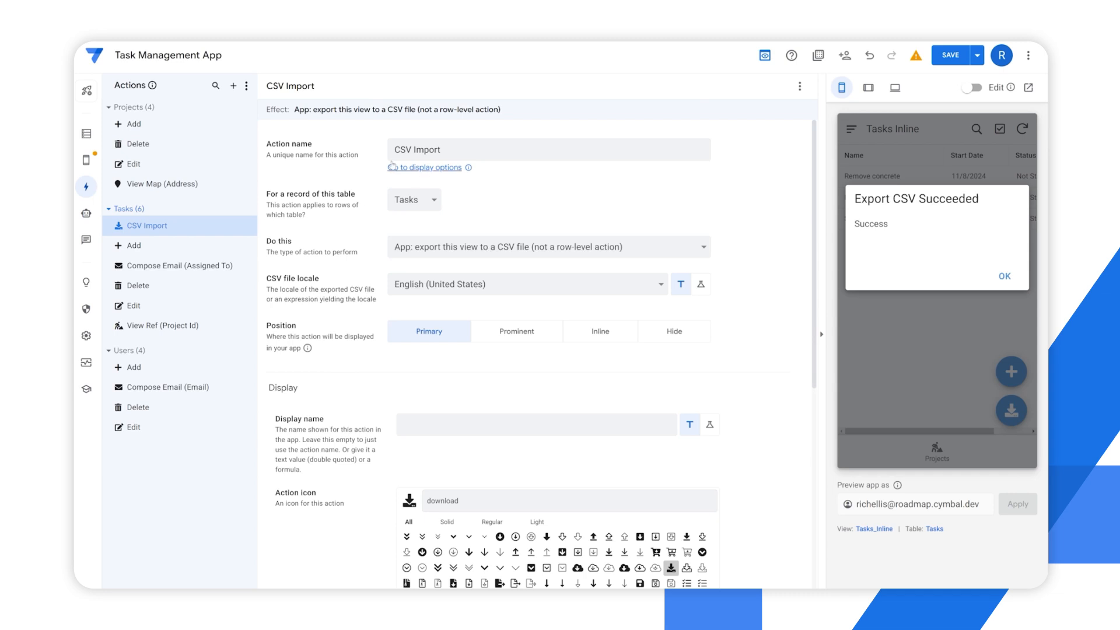
left_click(443, 247)
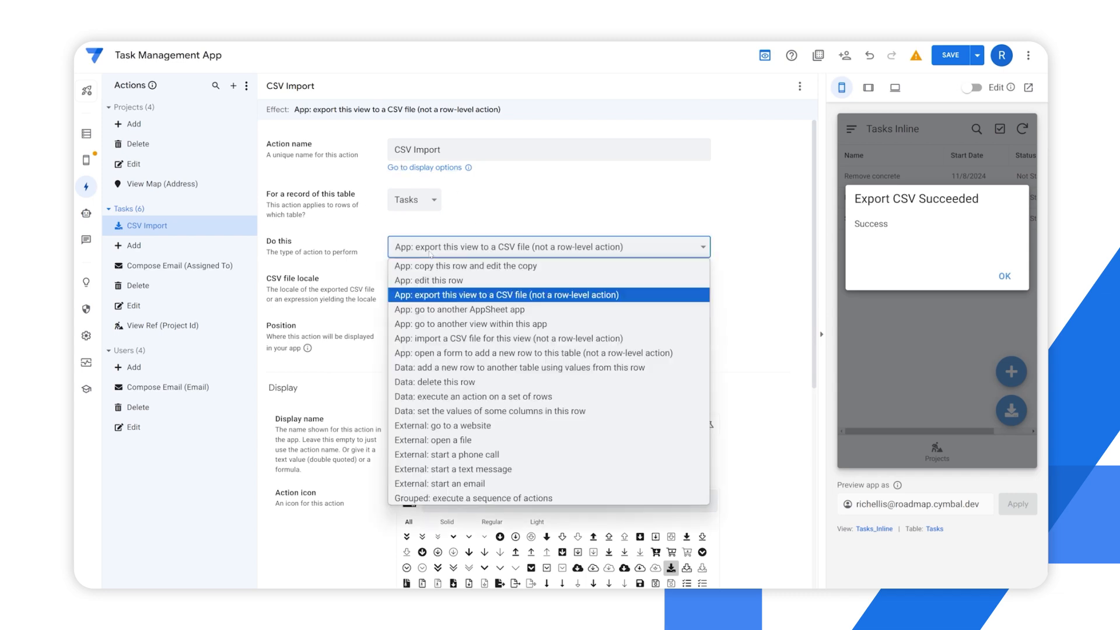
left_click(458, 338)
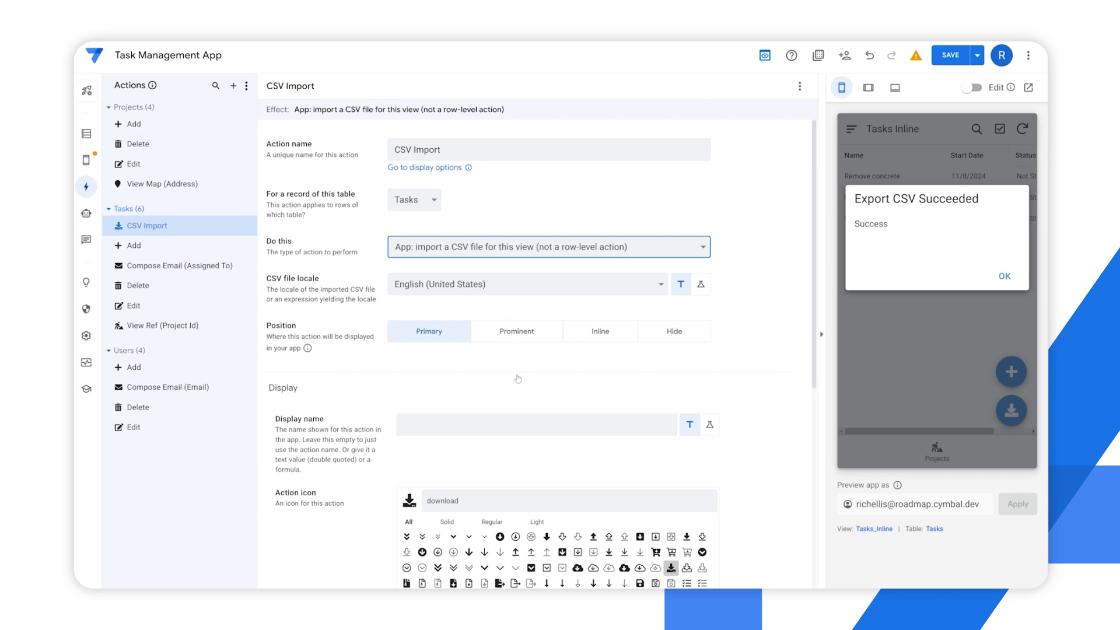
Search the action icons for "upload" and assign the solid cloud-upload icon to the CSV Import action
left_click(453, 500)
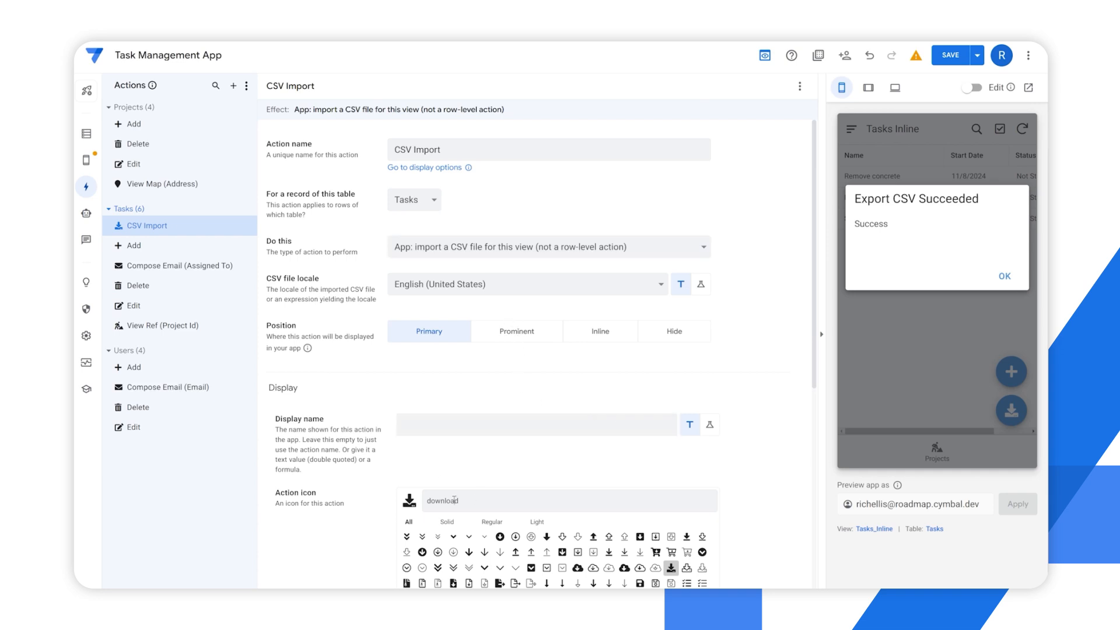
left_click_drag(459, 500, 410, 502)
type("up")
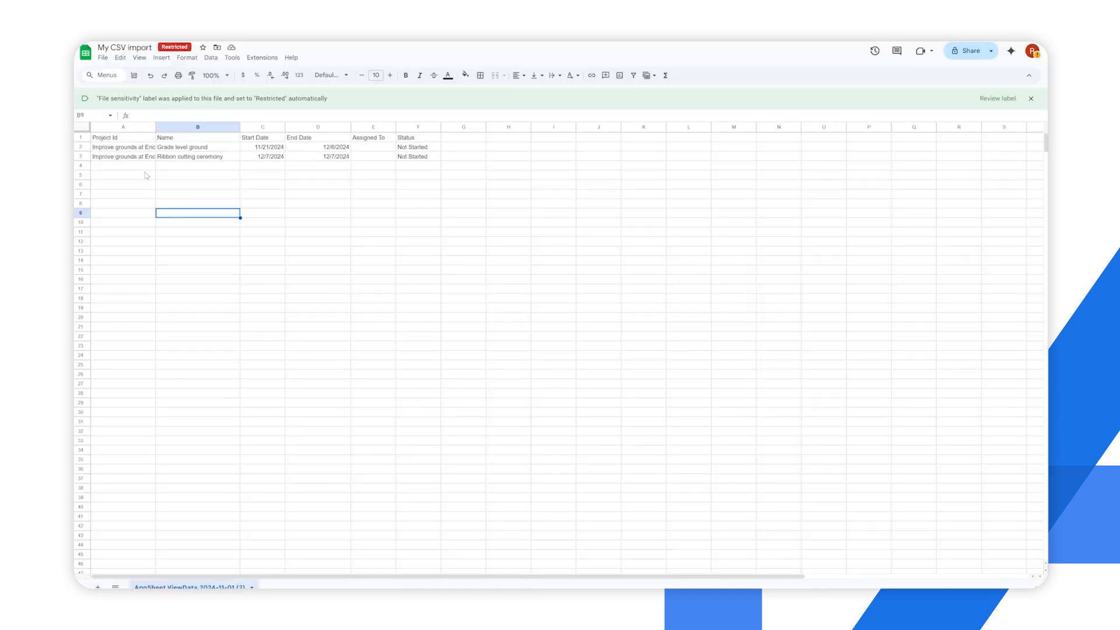
Switch to the My CSV import spreadsheet and download it as Comma Separated Values (.csv)
left_click(418, 222)
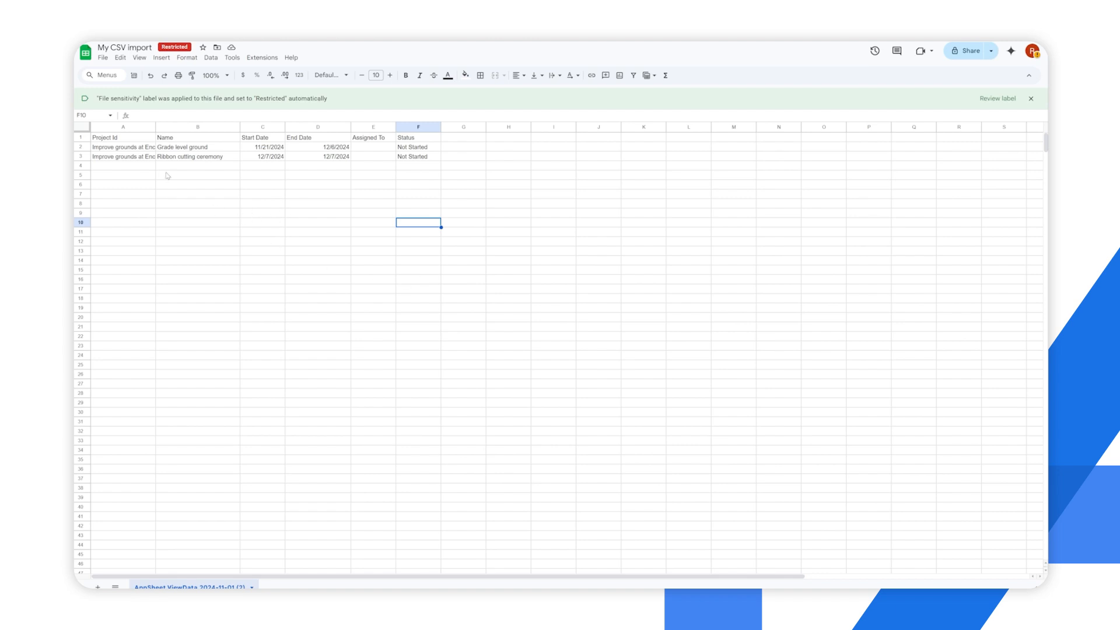
left_click(105, 61)
mouse_move(128, 167)
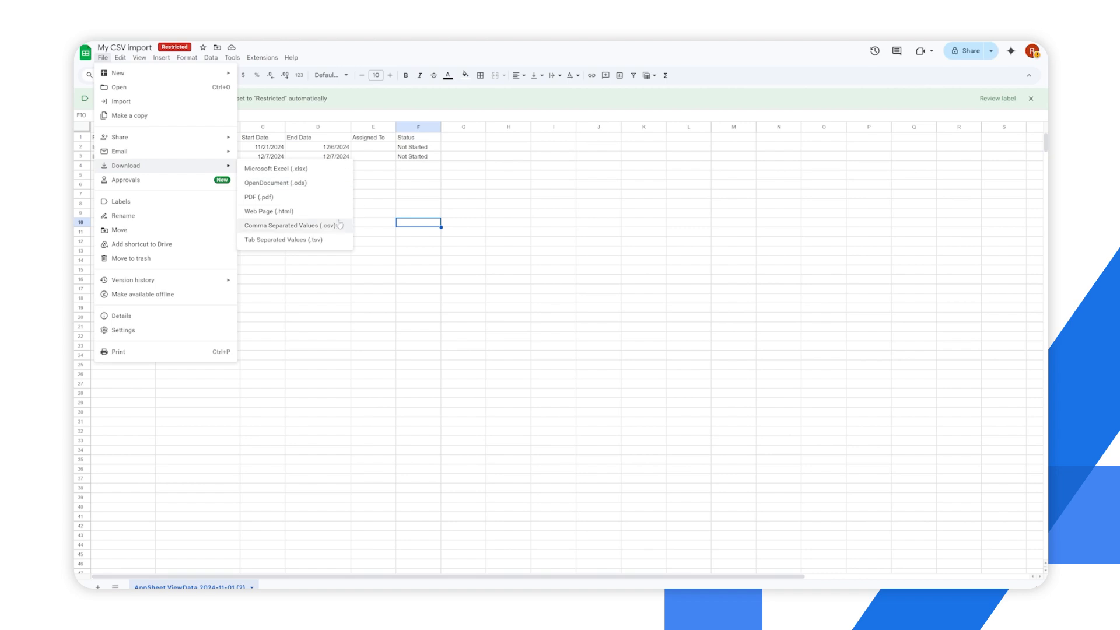
left_click(316, 228)
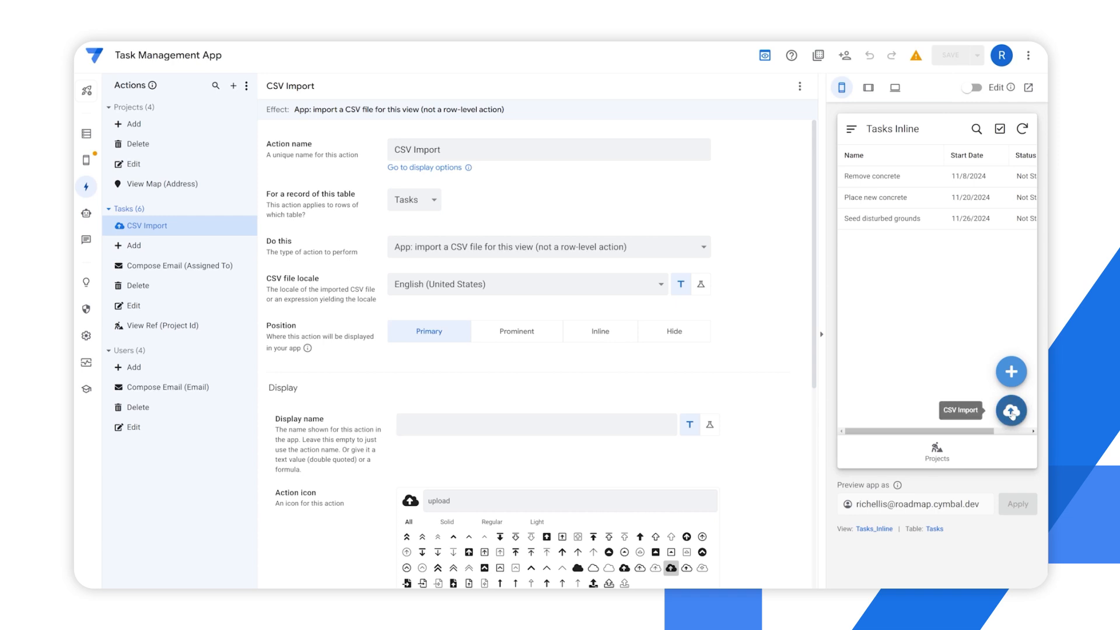
Run the CSV Import action from the Tasks Inline view in the app preview and load the downloaded My CSV import file
left_click(1012, 413)
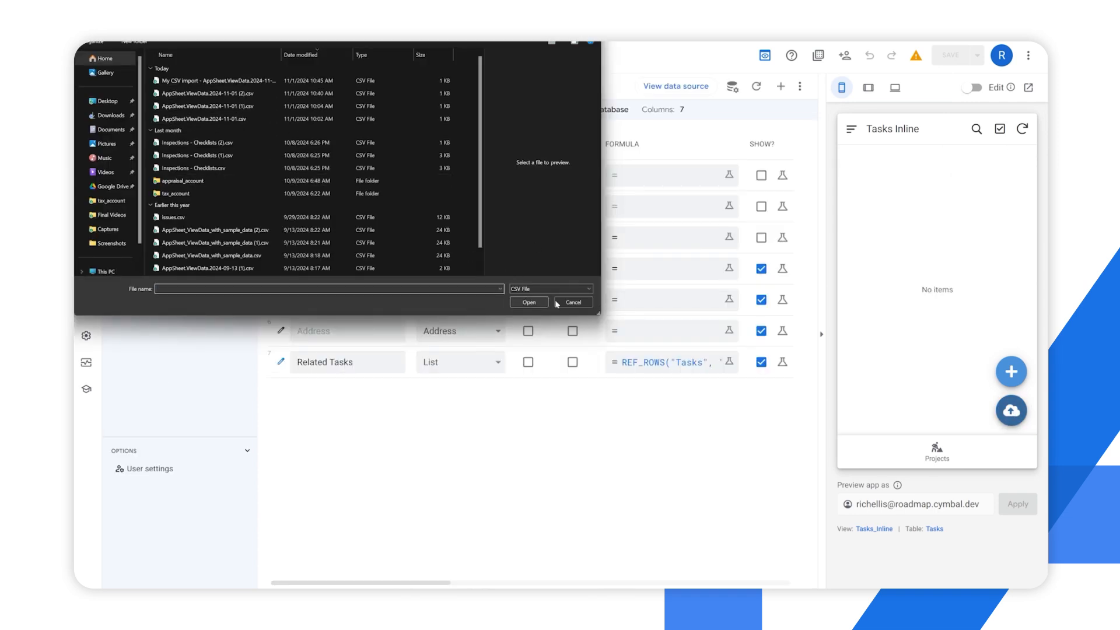
double_click(186, 84)
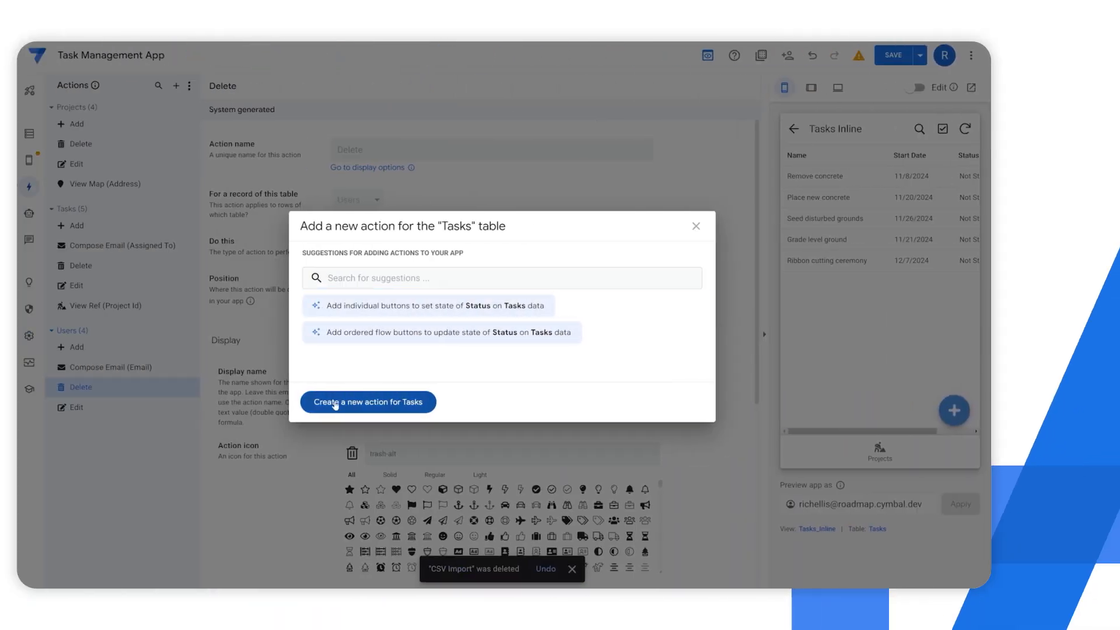
Create a new action for the Tasks table that sets the values of some columns in the row
left_click(335, 403)
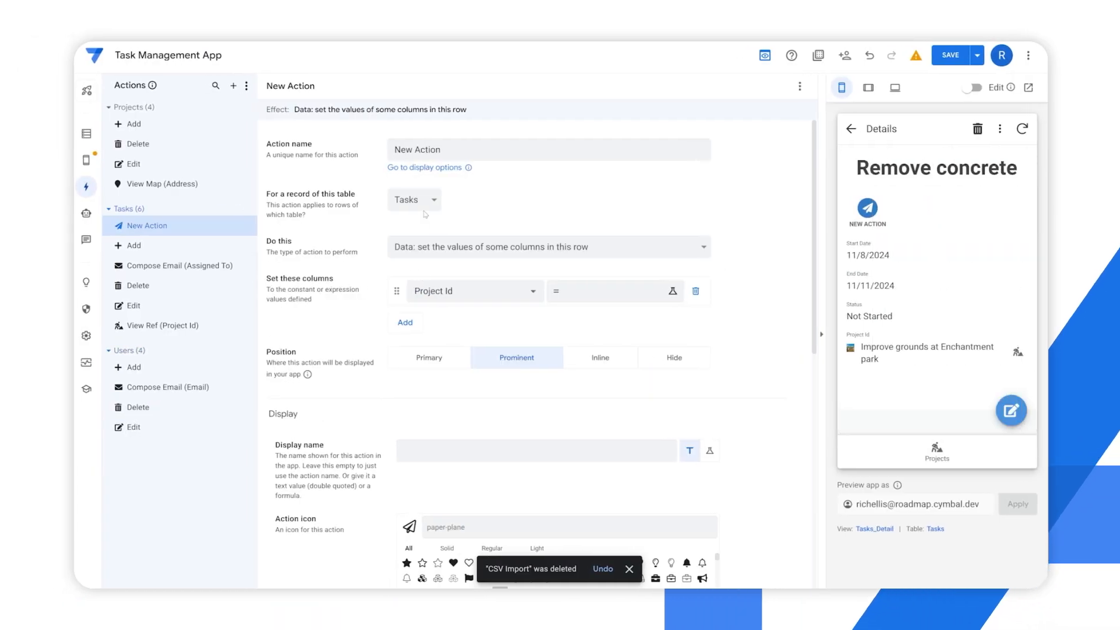
left_click(397, 255)
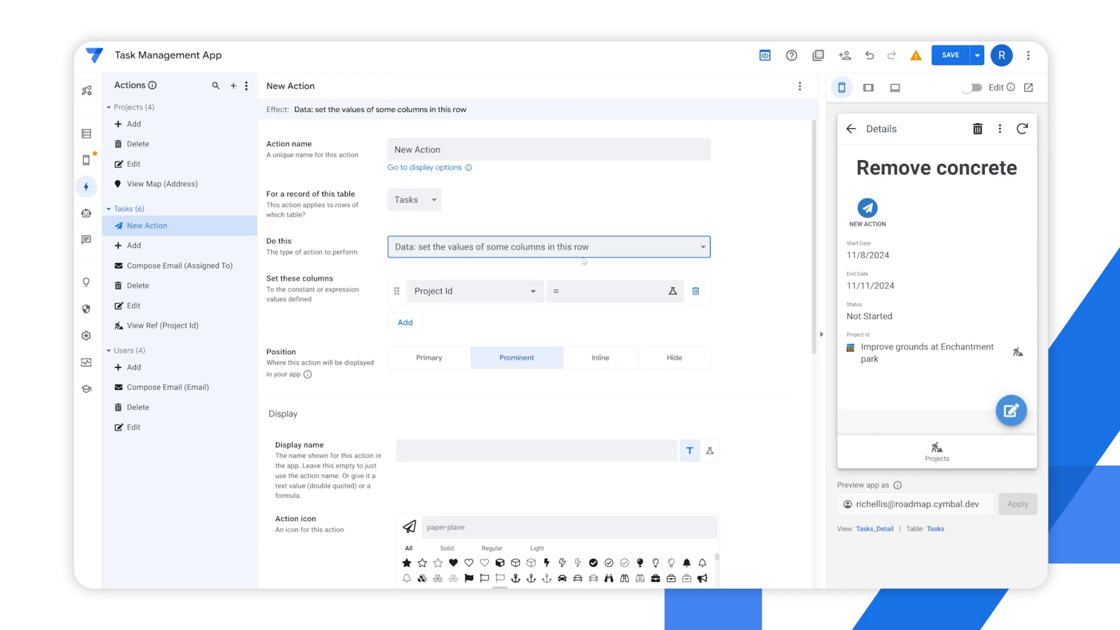
Choose Start Date and End Date as the columns the new Tasks action sets
left_click(454, 297)
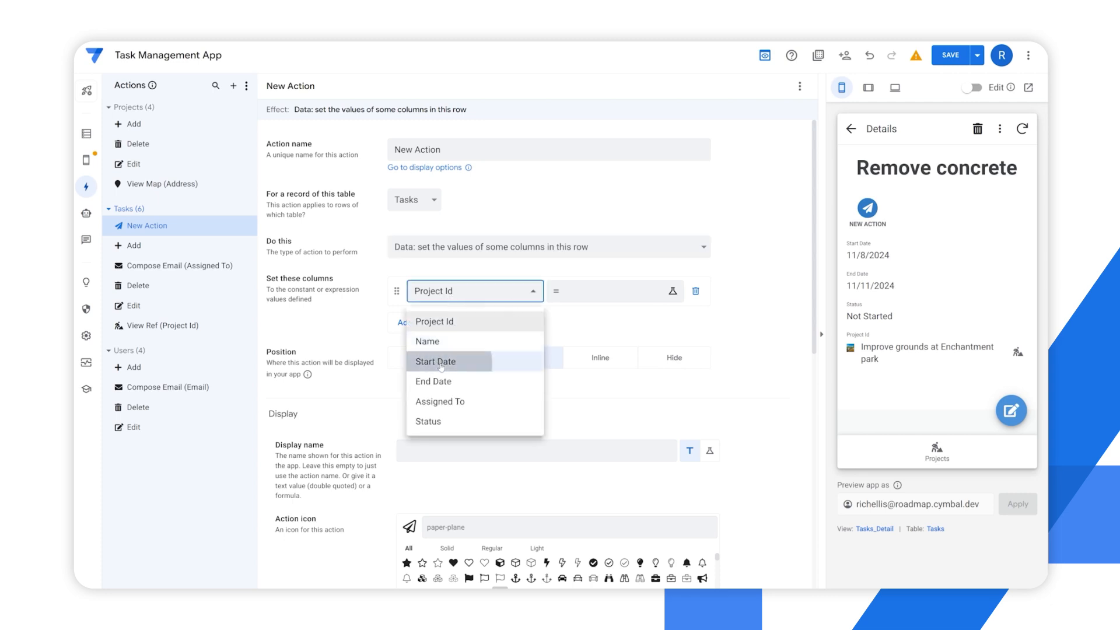
left_click(447, 361)
left_click(402, 322)
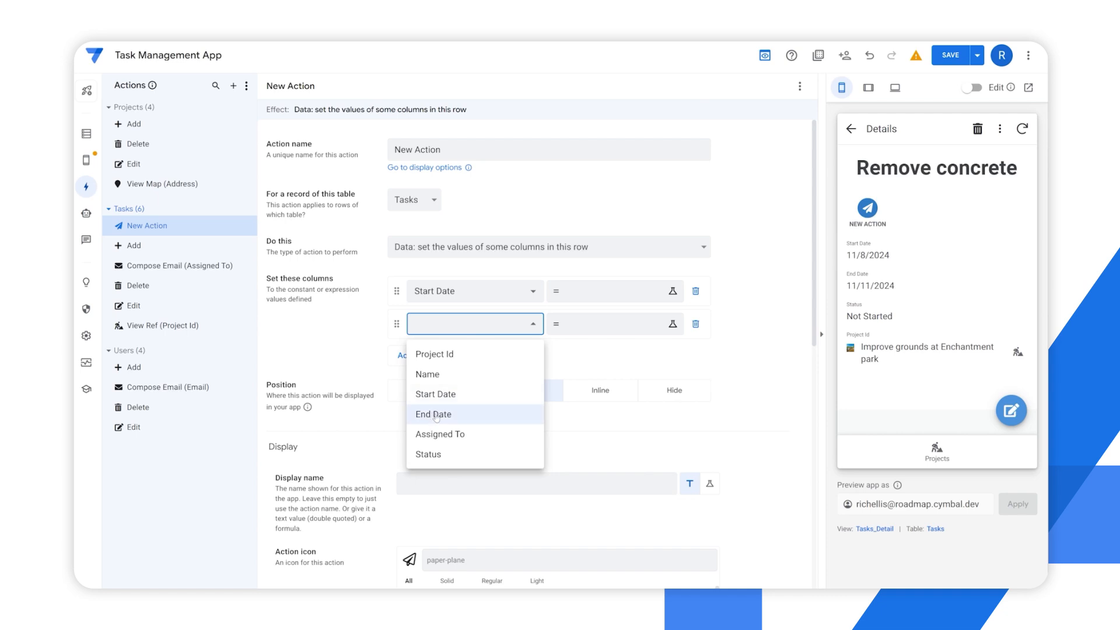
left_click(434, 415)
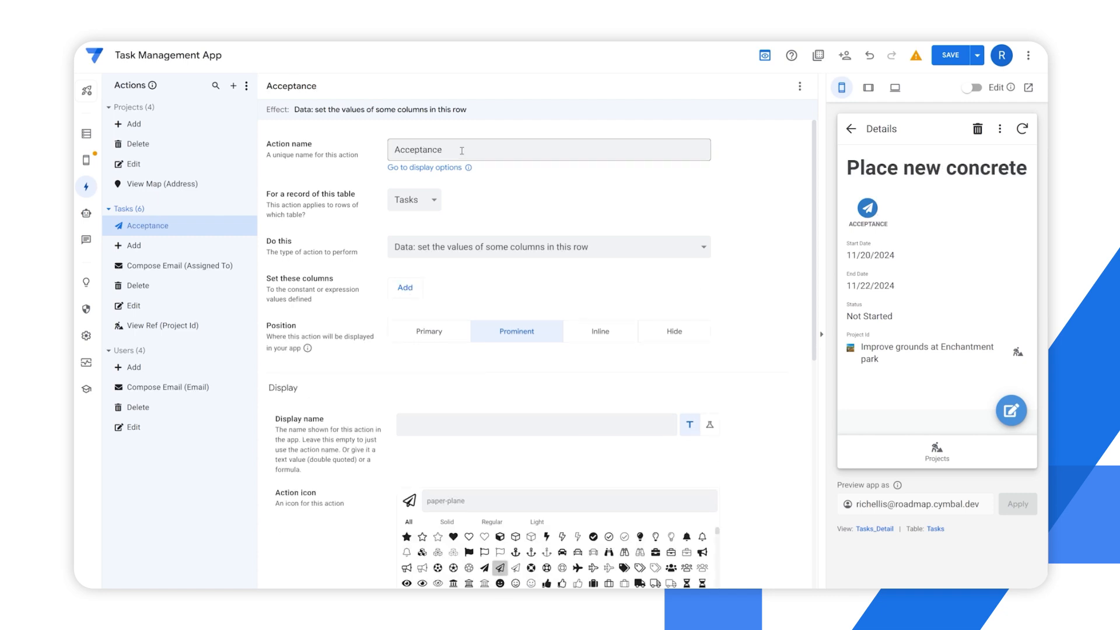
Shorten the action name from Acceptance to Accept
left_click_drag(461, 150, 423, 152)
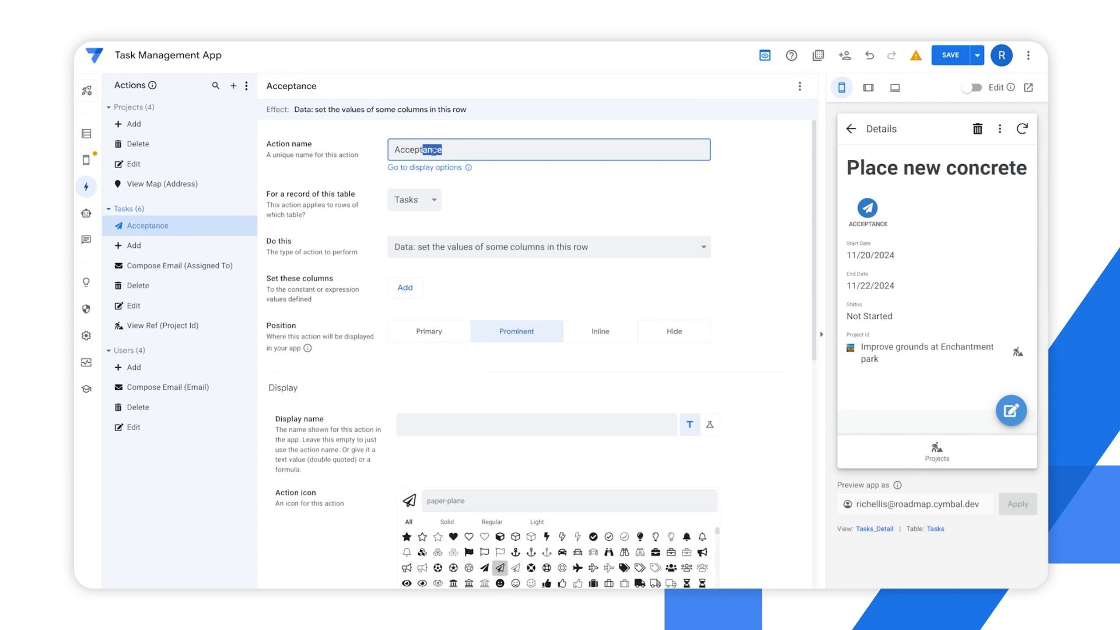
key("BackSpace")
left_click(580, 185)
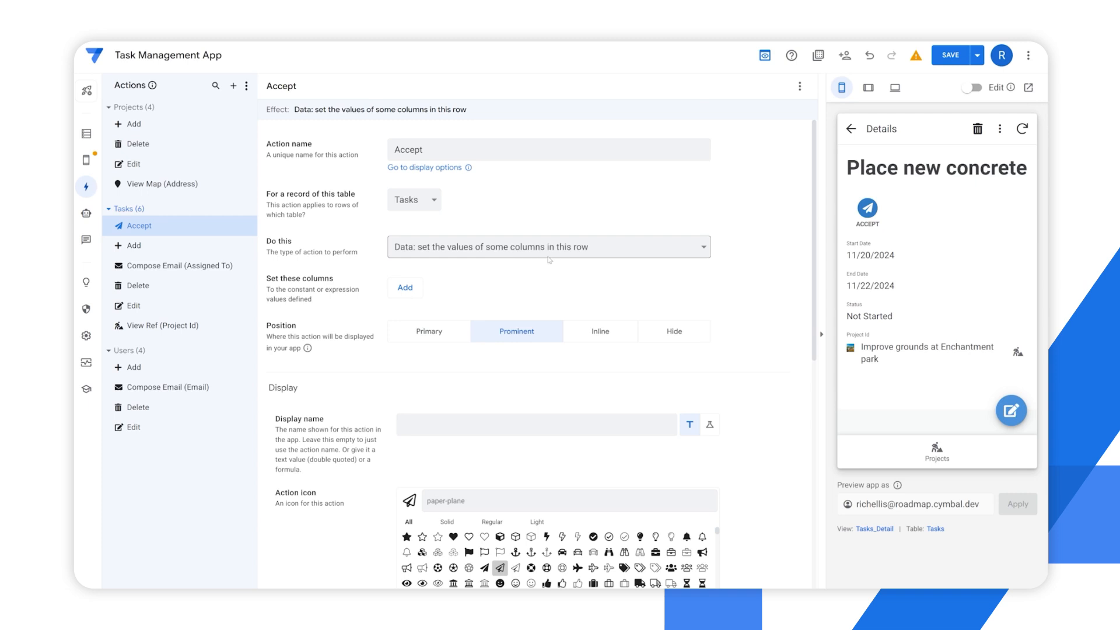
Have the Accept action set the Assigned To column with the expression useremail()
left_click(414, 288)
left_click(415, 292)
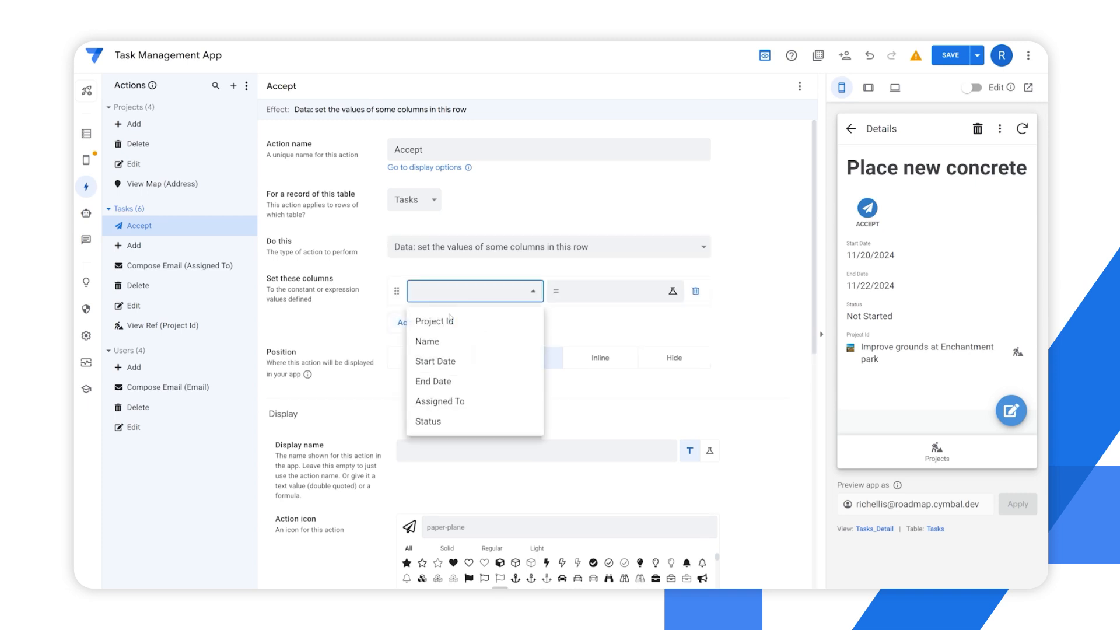
left_click(434, 402)
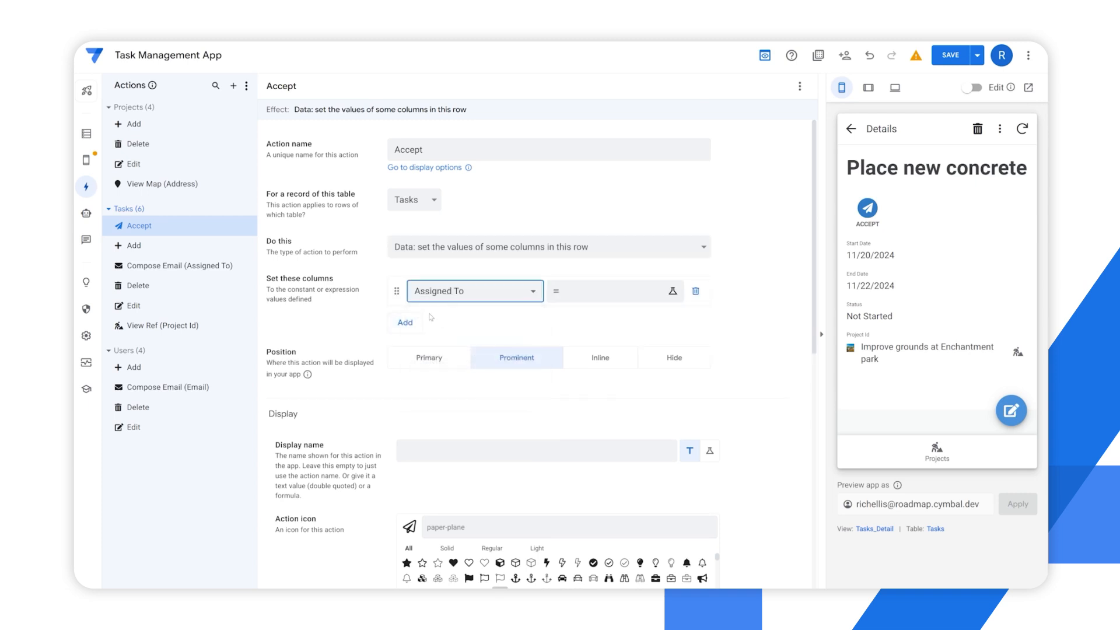
left_click(583, 296)
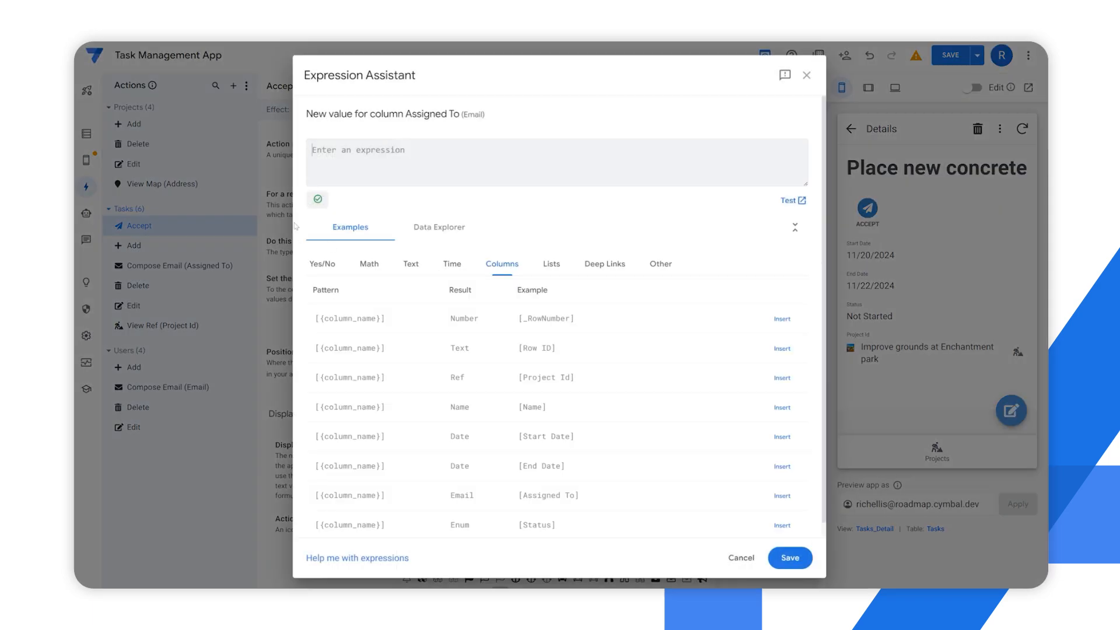
left_click(806, 76)
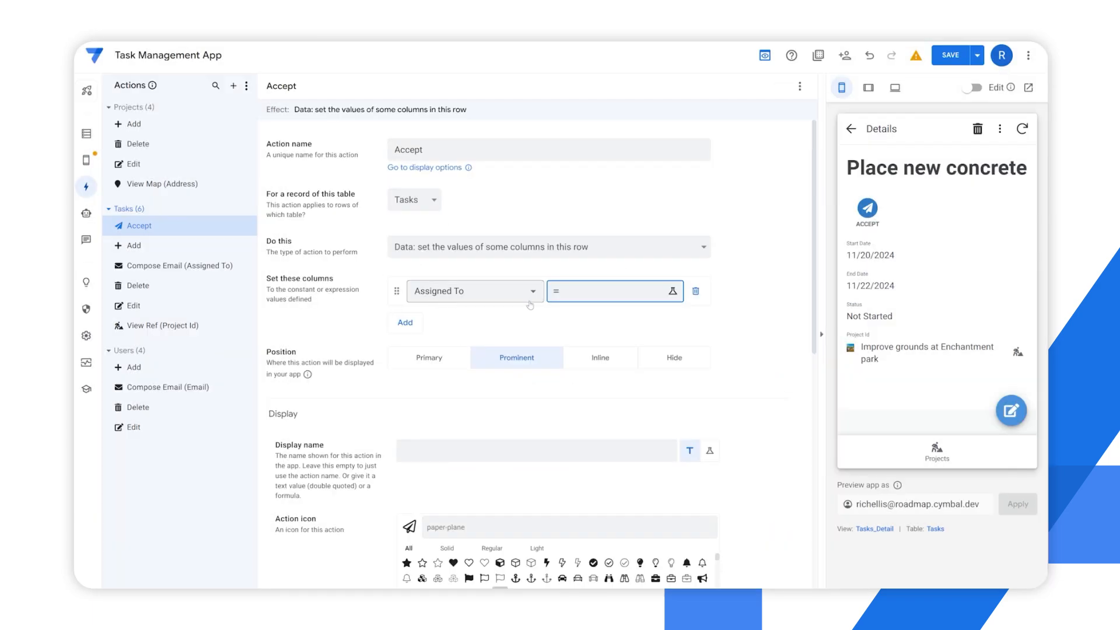
left_click(619, 299)
type("useremai")
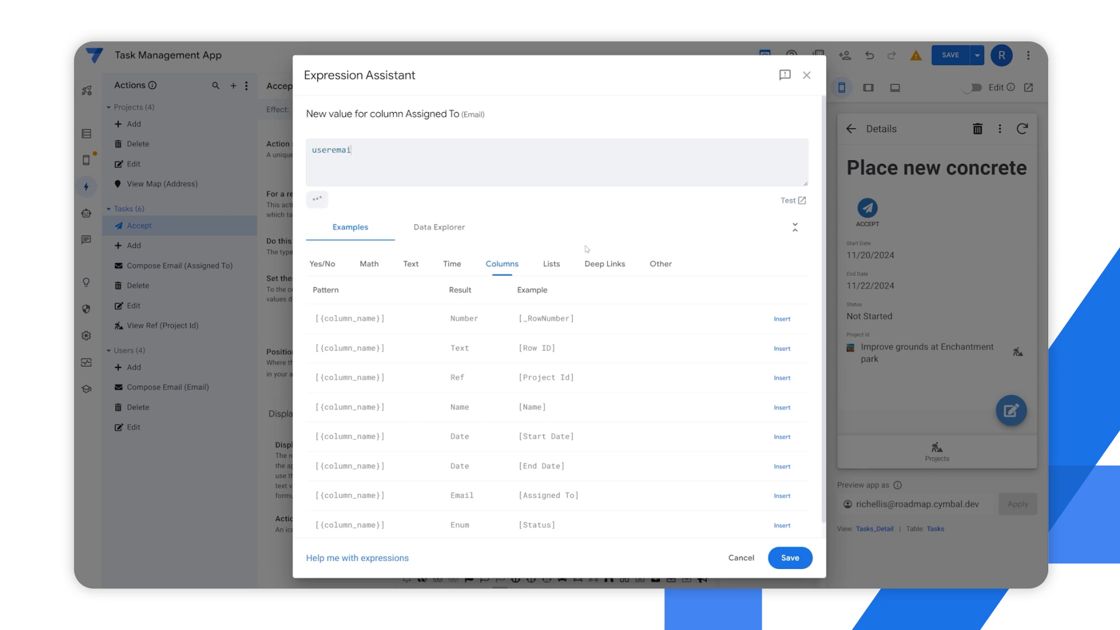
type("l()")
left_click(790, 557)
Have the Accept action also set Status to In Progress, and run it on the Place new concrete task in the preview
left_click(403, 322)
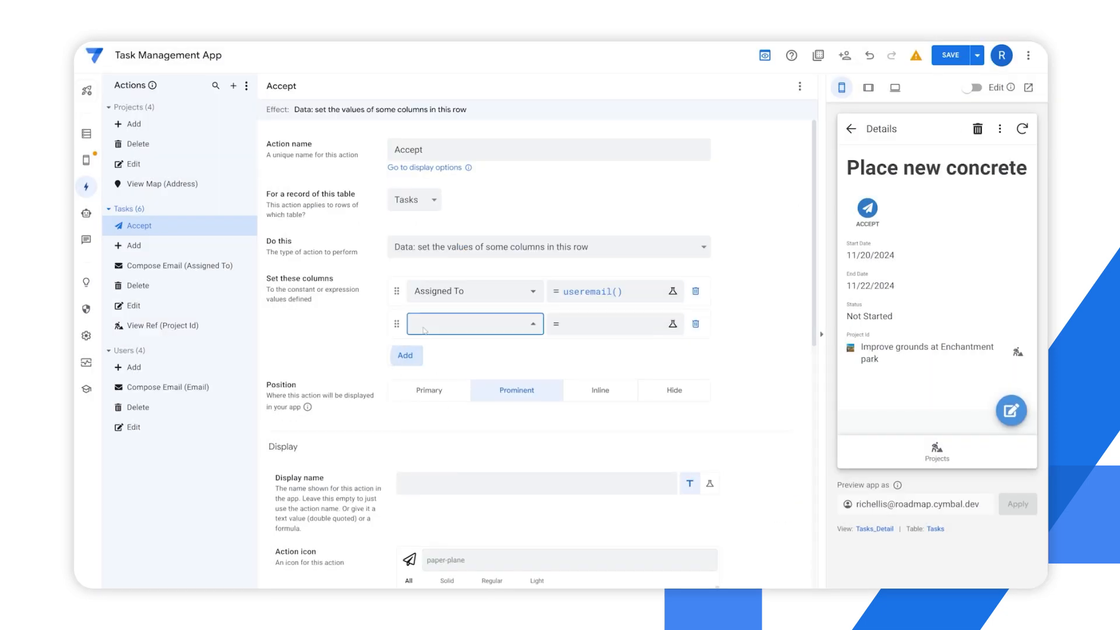
left_click(443, 453)
left_click(590, 327)
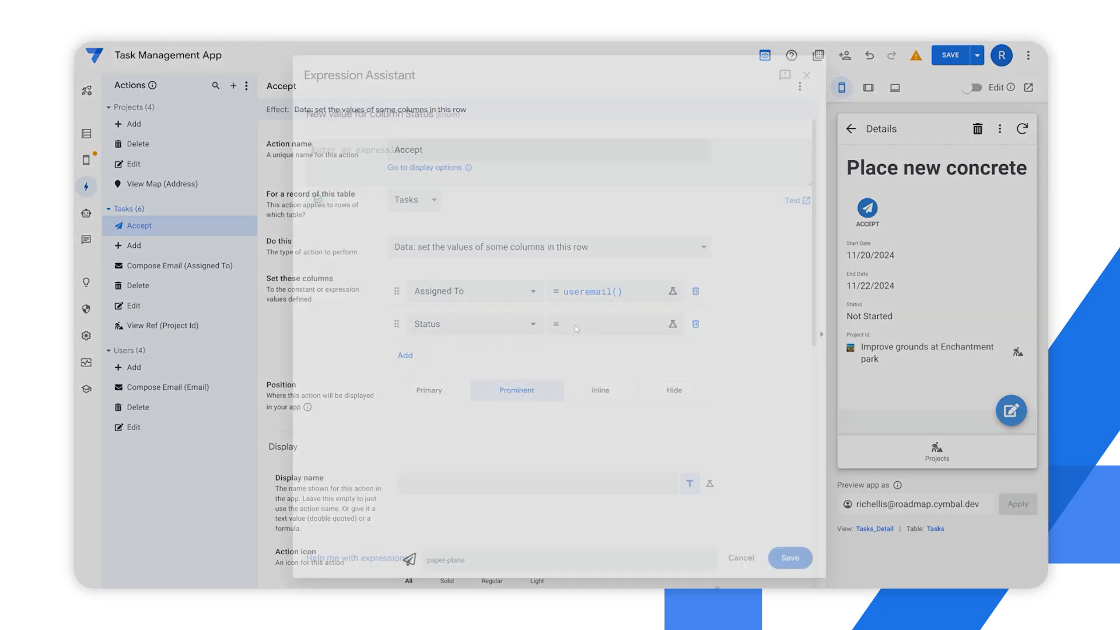
type("In Progress")
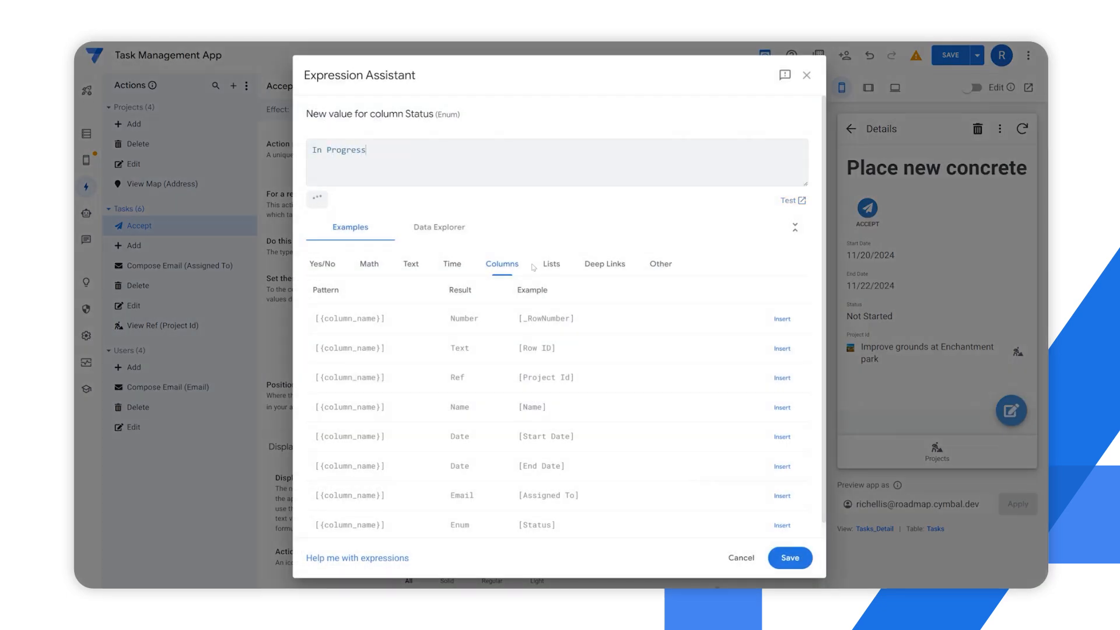
left_click(790, 558)
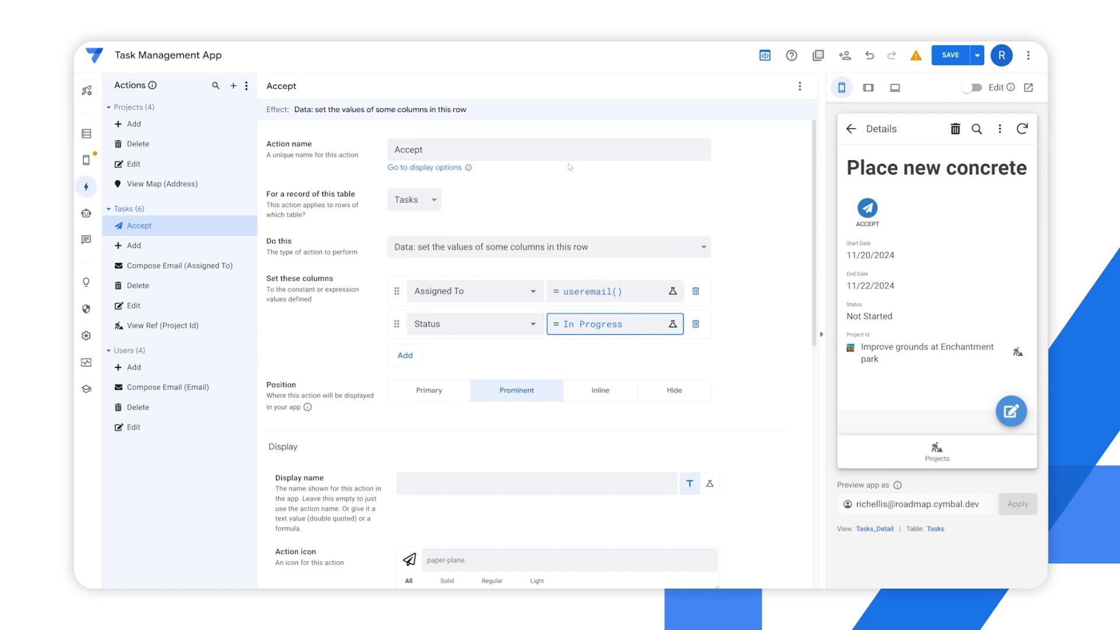
left_click(867, 207)
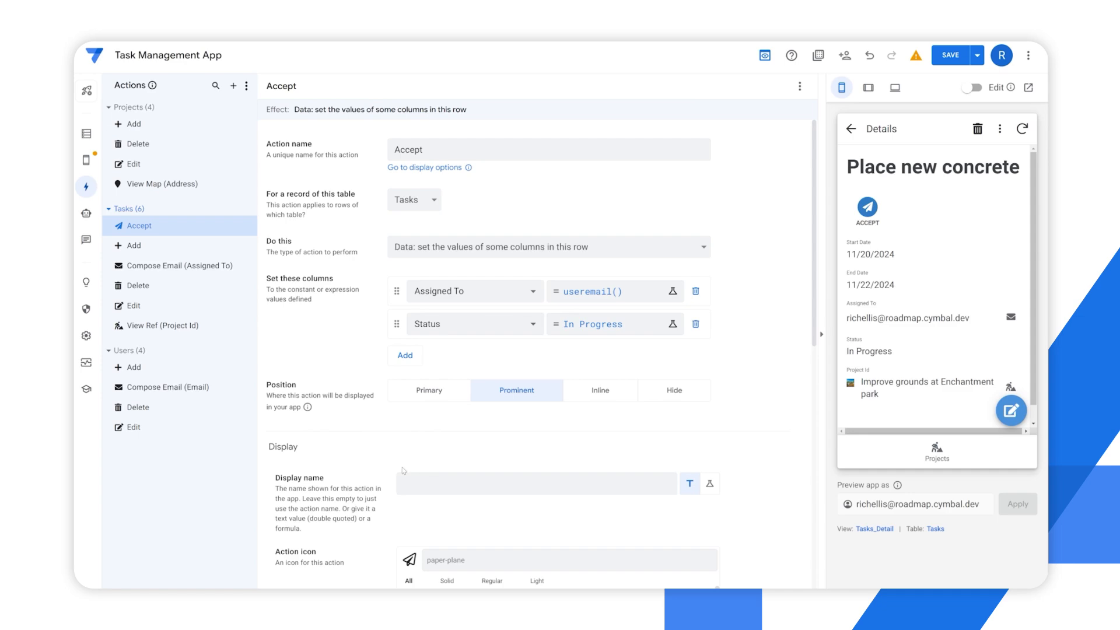
Restrict the Accept action to rows meeting the condition [Status]=Not Started, and go to the next task in the preview
scroll(374, 485, "down", 7)
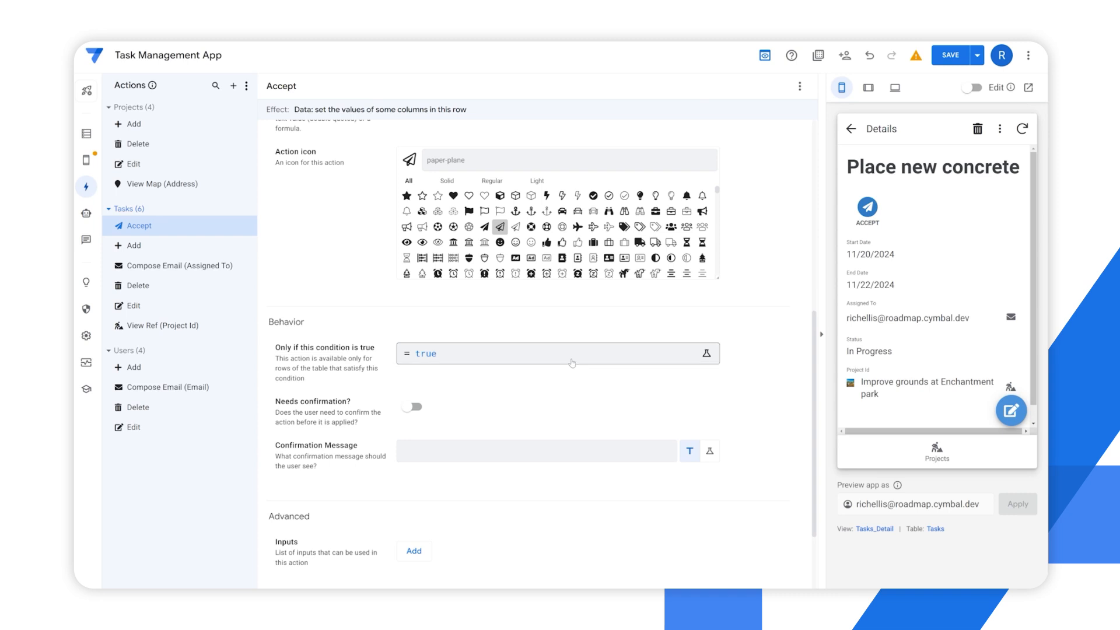
left_click(453, 358)
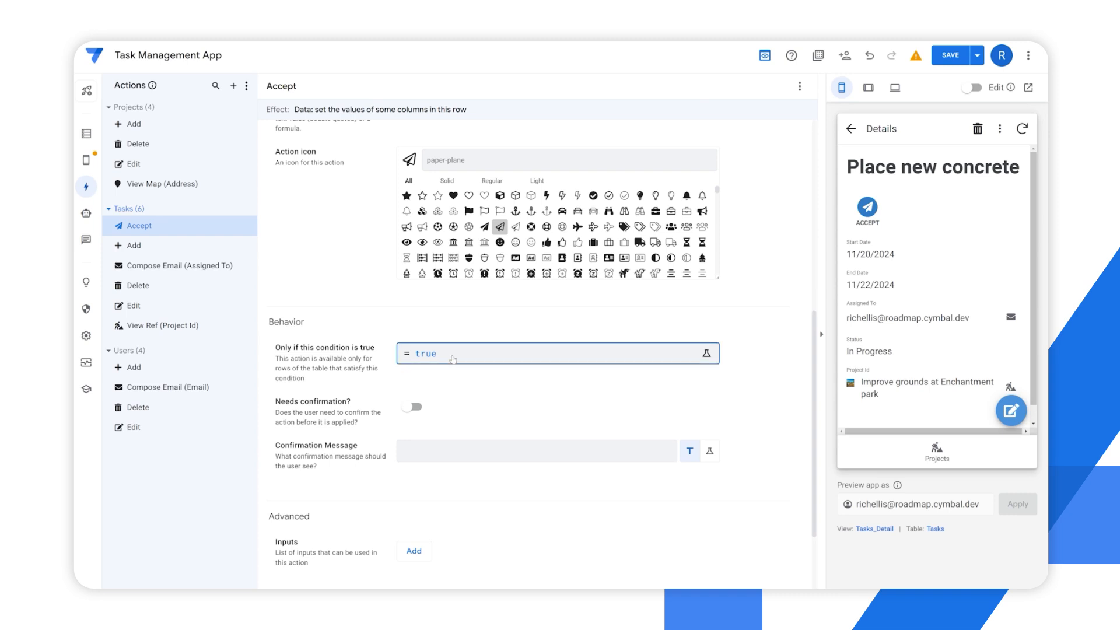
left_click(452, 359)
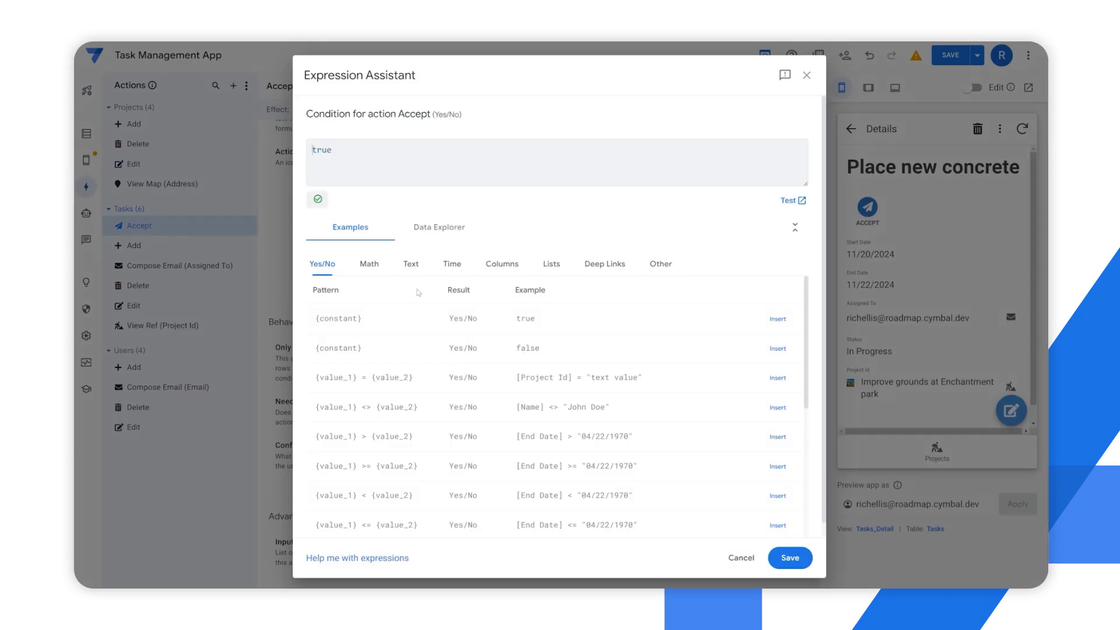
left_click_drag(356, 149, 273, 147)
type("[stat")
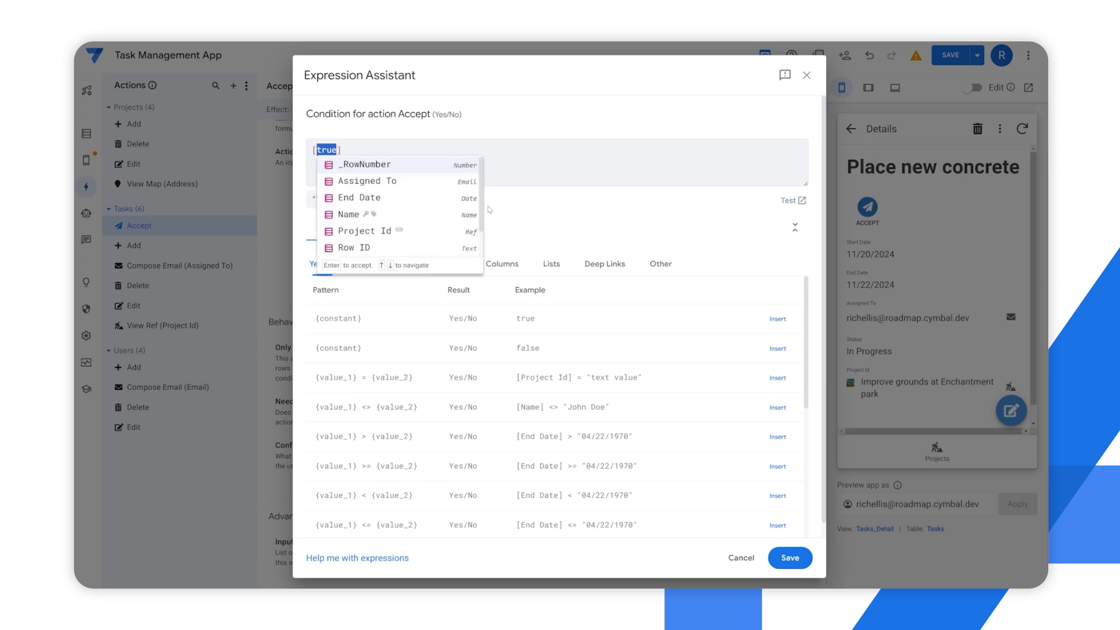
key("Return")
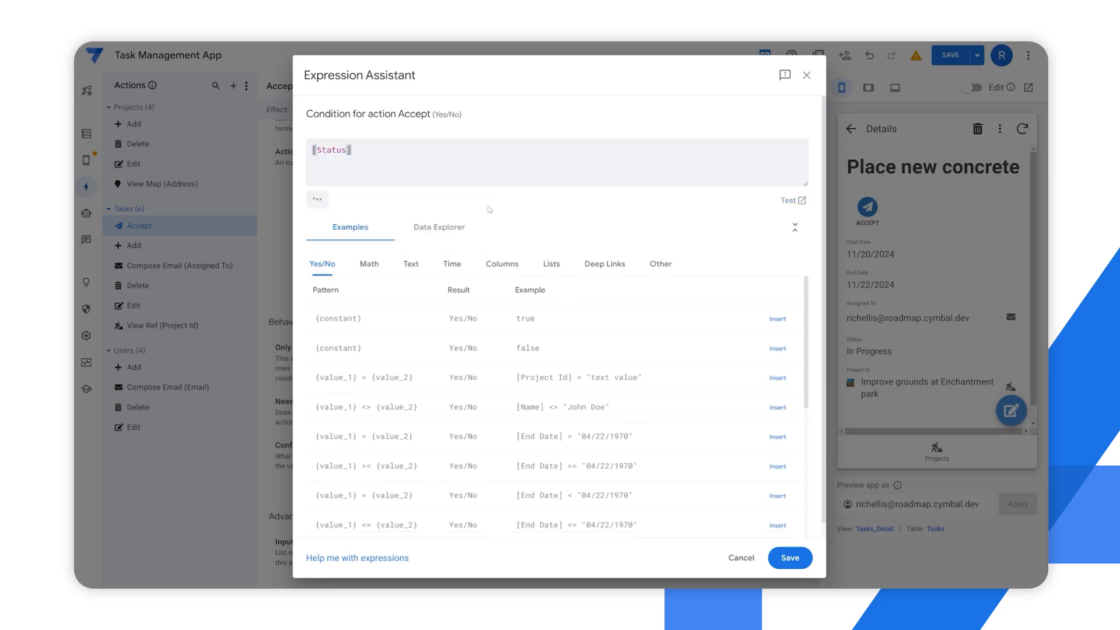
type("=Not Started")
left_click(790, 558)
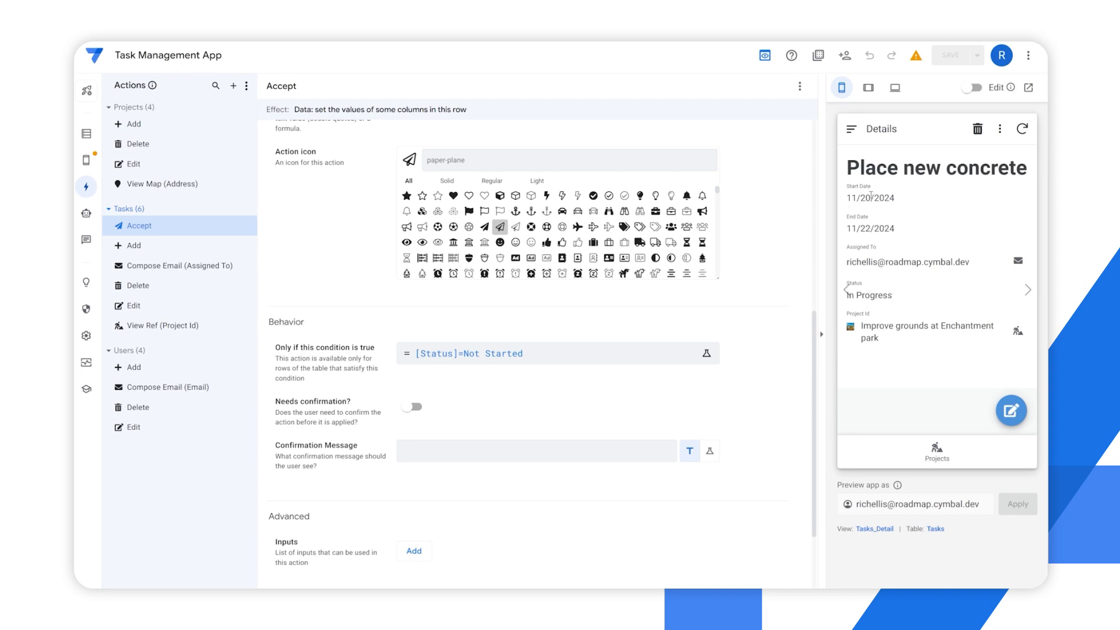
left_click(1027, 290)
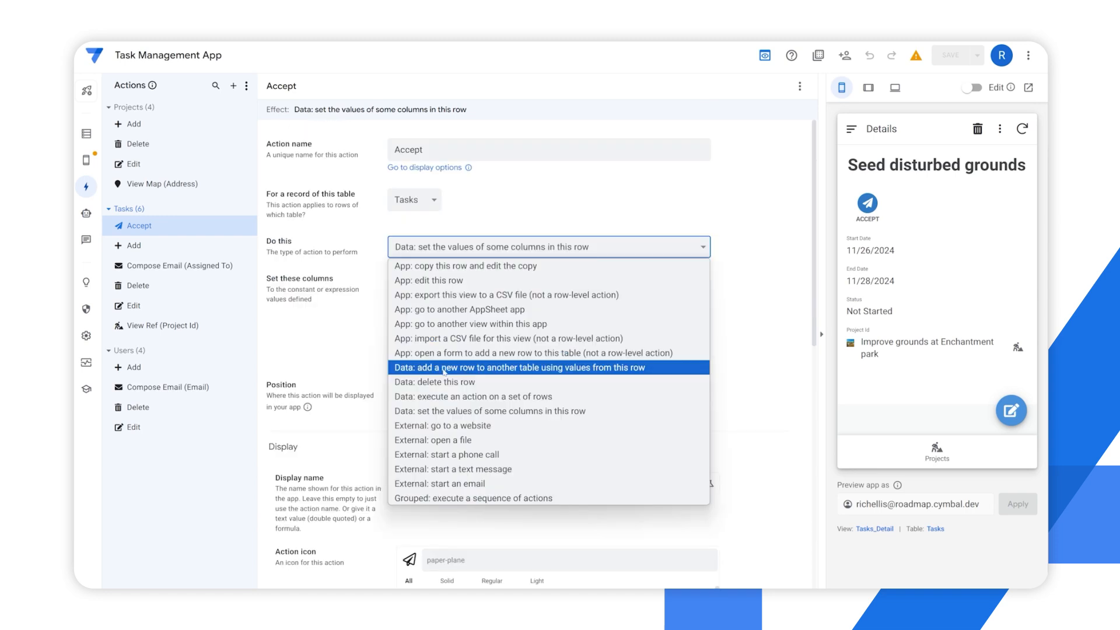
Try the action type that adds a new row to the Projects table, followed by the one that deletes this row
left_click(645, 371)
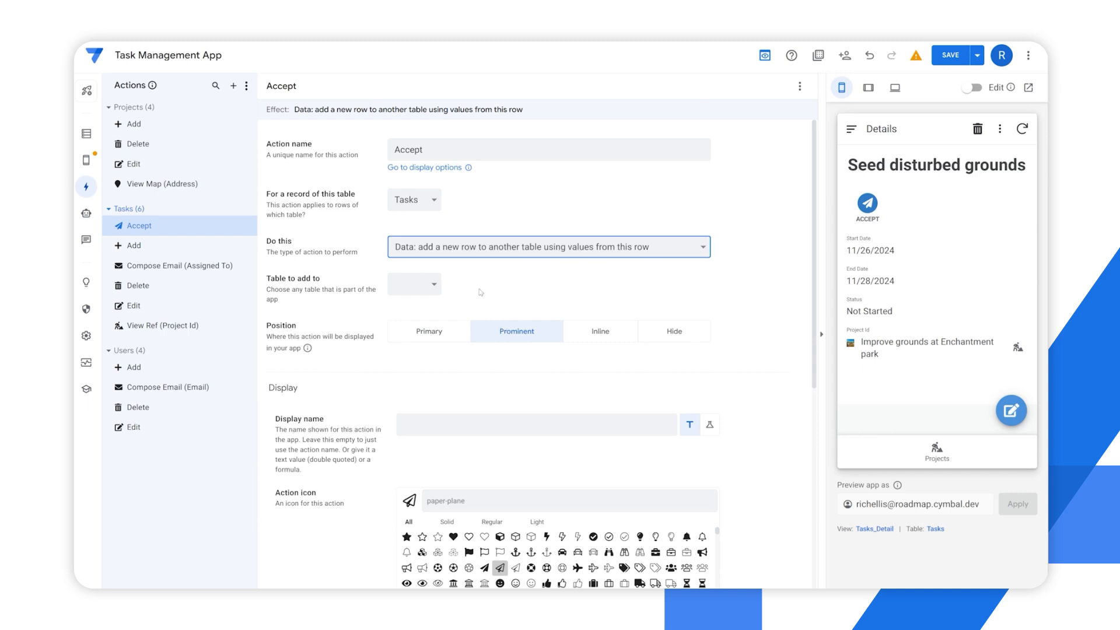
left_click(428, 290)
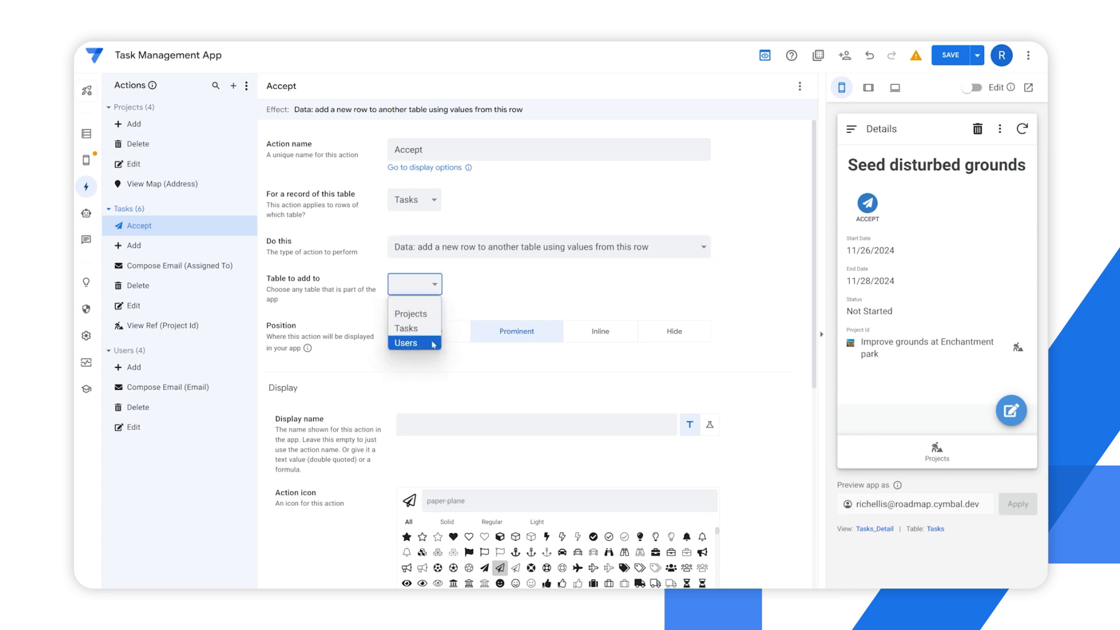
left_click(411, 313)
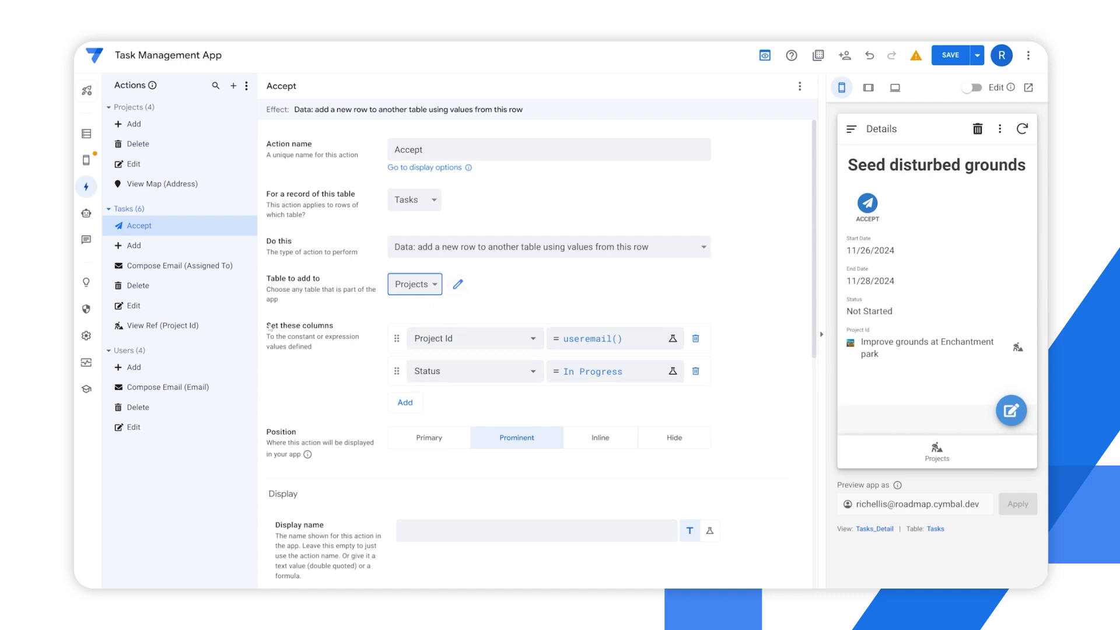
mouse_move(268, 325)
left_mouse_down()
mouse_move(325, 338)
mouse_move(269, 326)
left_mouse_up()
left_click(333, 356)
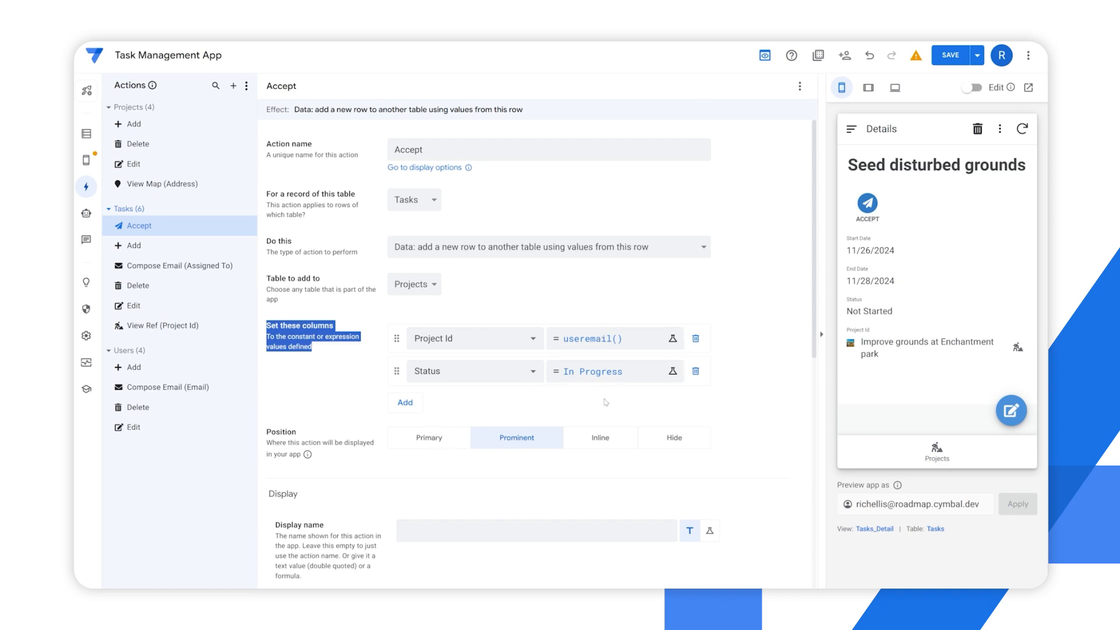
left_click(444, 252)
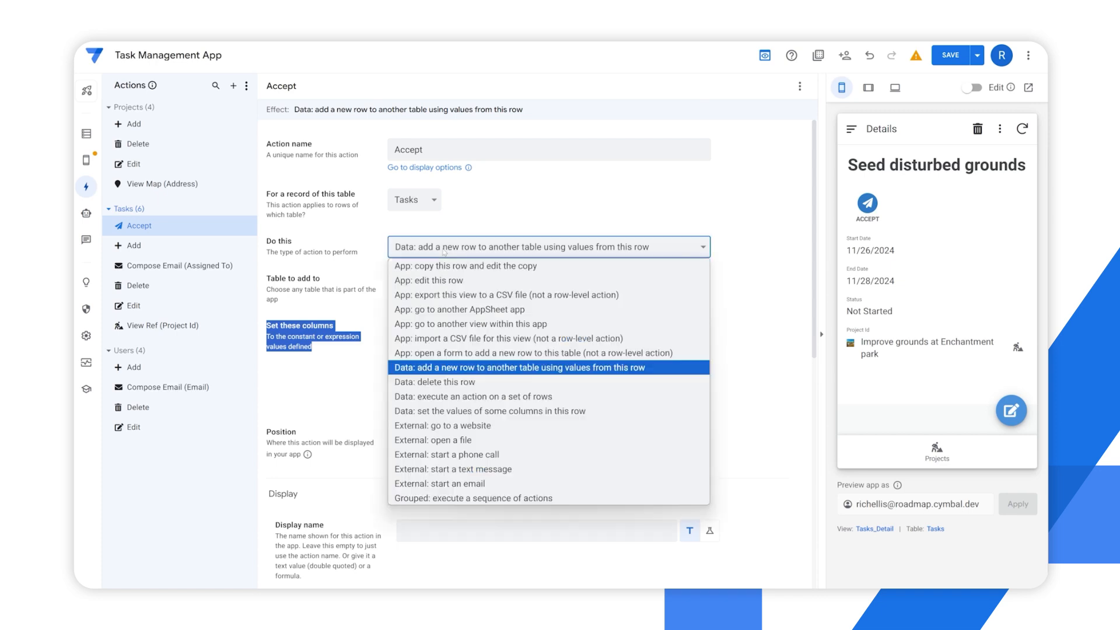
left_click(444, 382)
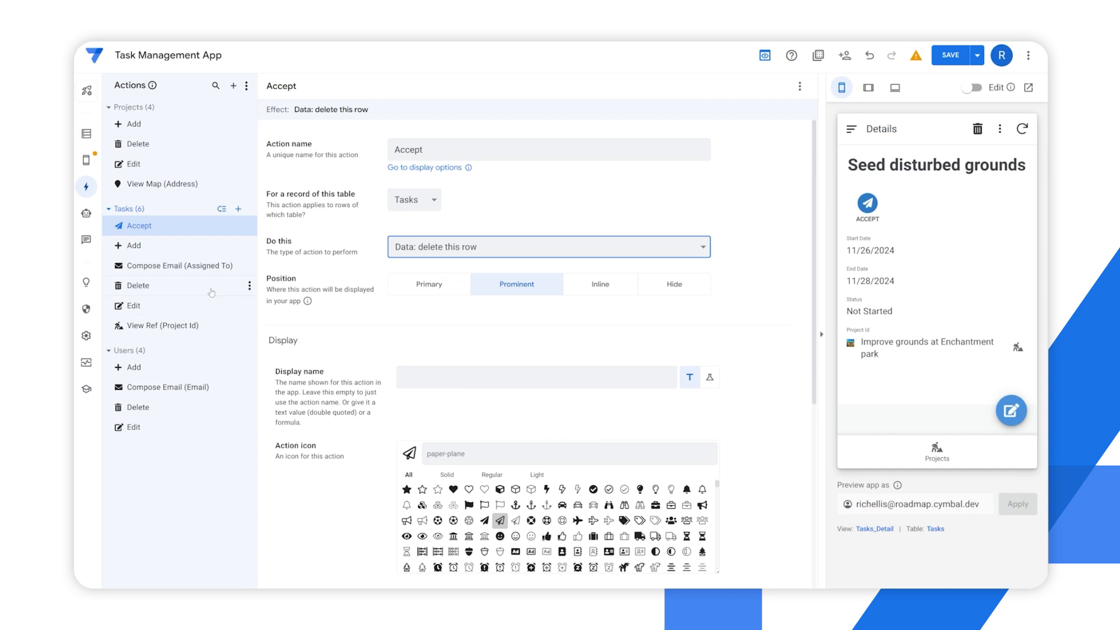
Change the action to execute an action on a set of rows, and apply it to records of the Projects table
left_click(471, 254)
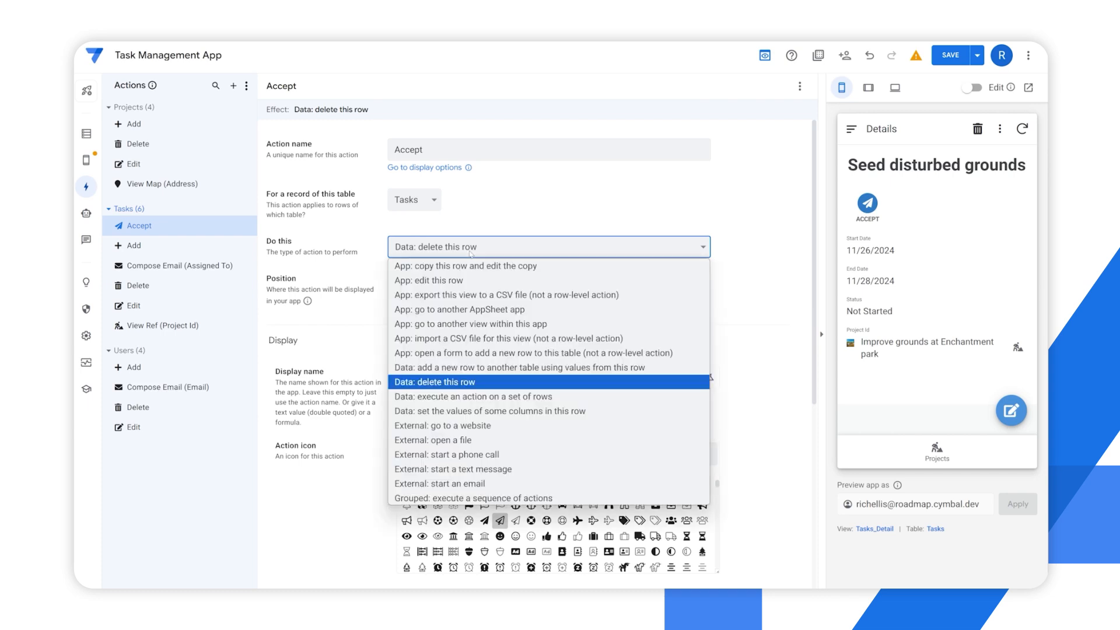
left_click(453, 396)
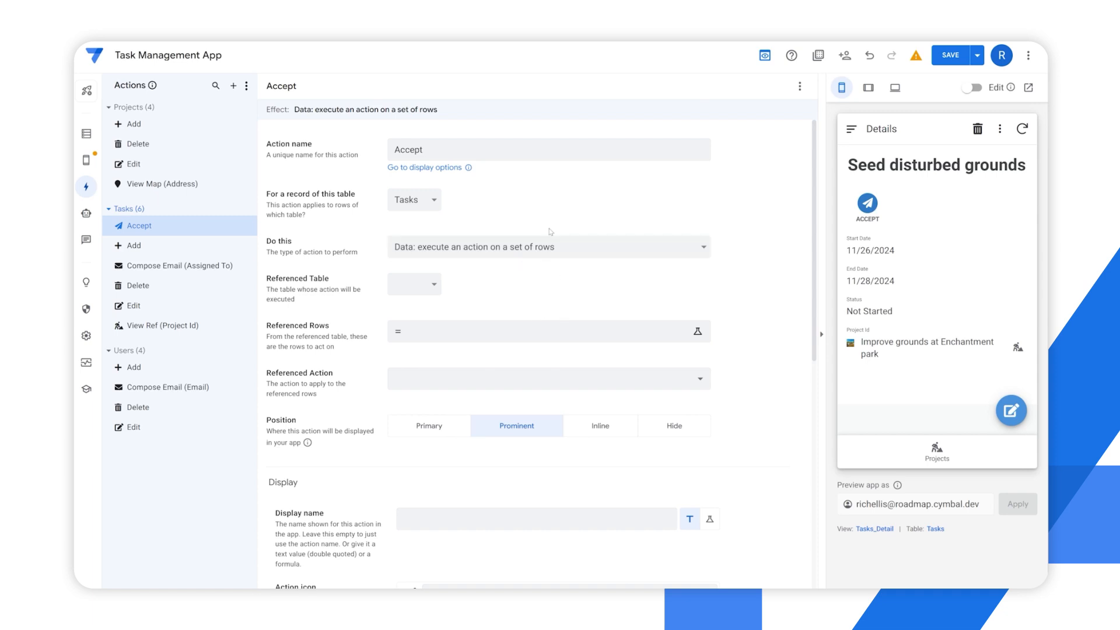
left_click(416, 199)
left_click(408, 219)
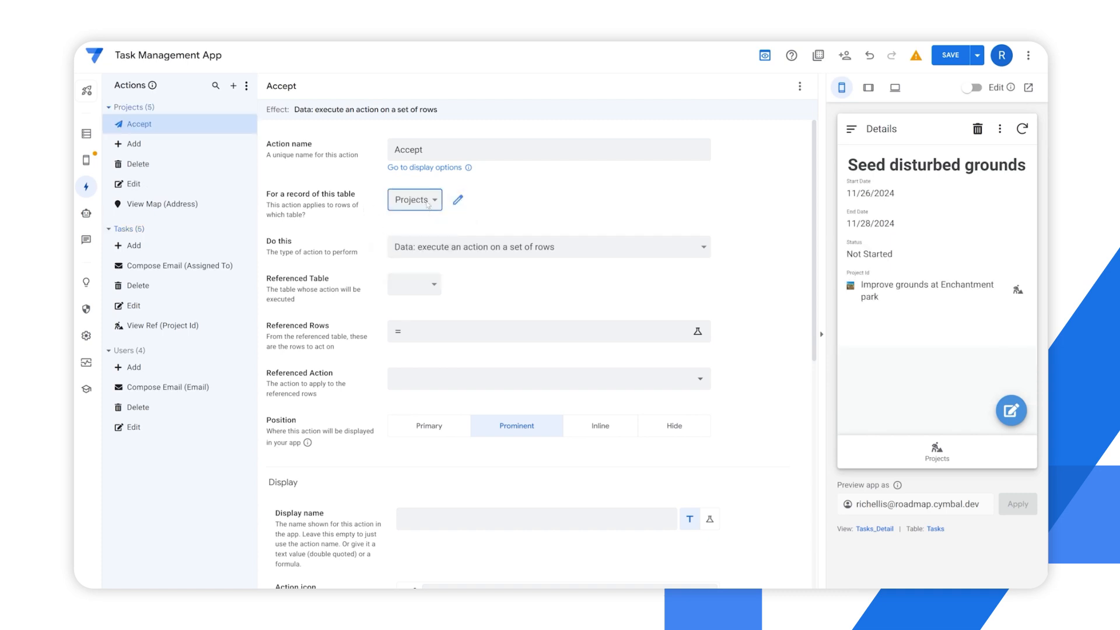
Open the Improve grounds at Enchantment park project in the preview and examine its related tasks and their statuses
left_click(948, 464)
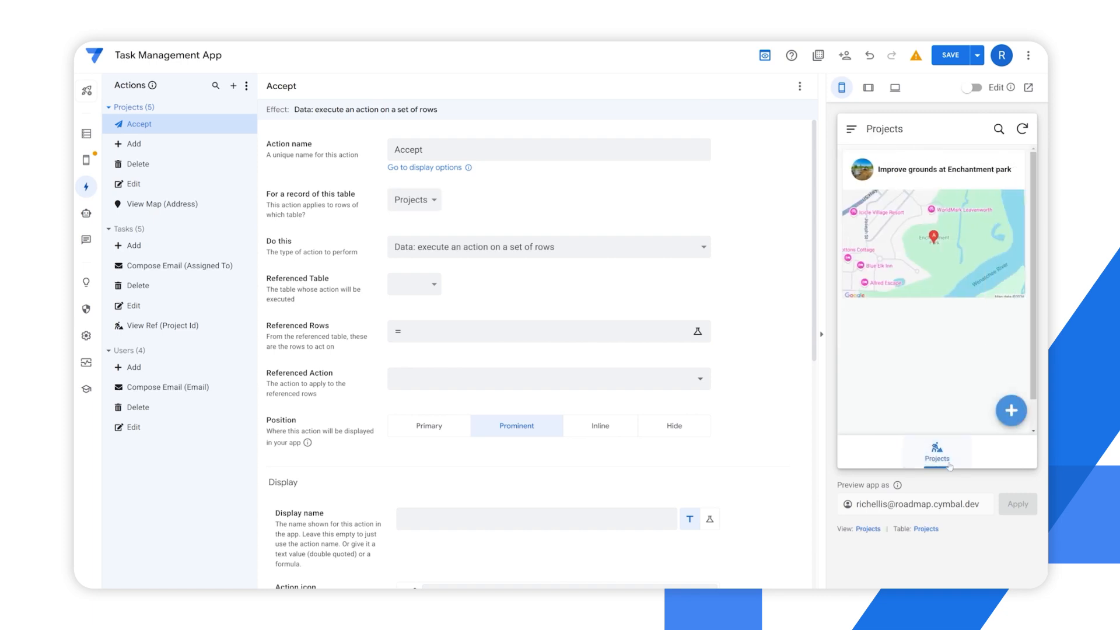
left_click(910, 257)
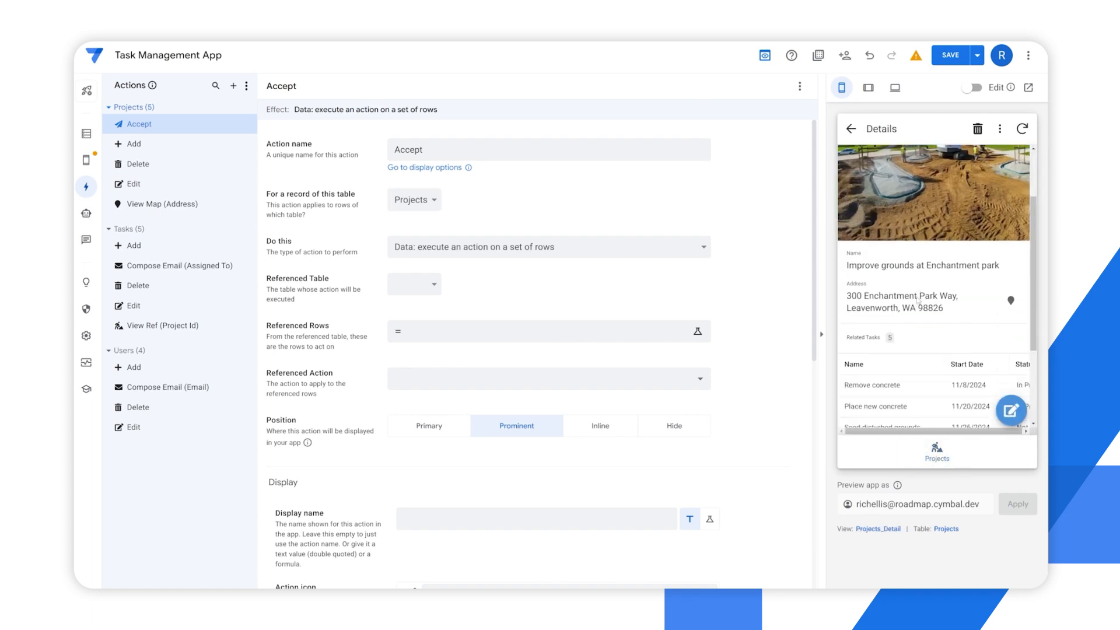
scroll(917, 301, "down", 3)
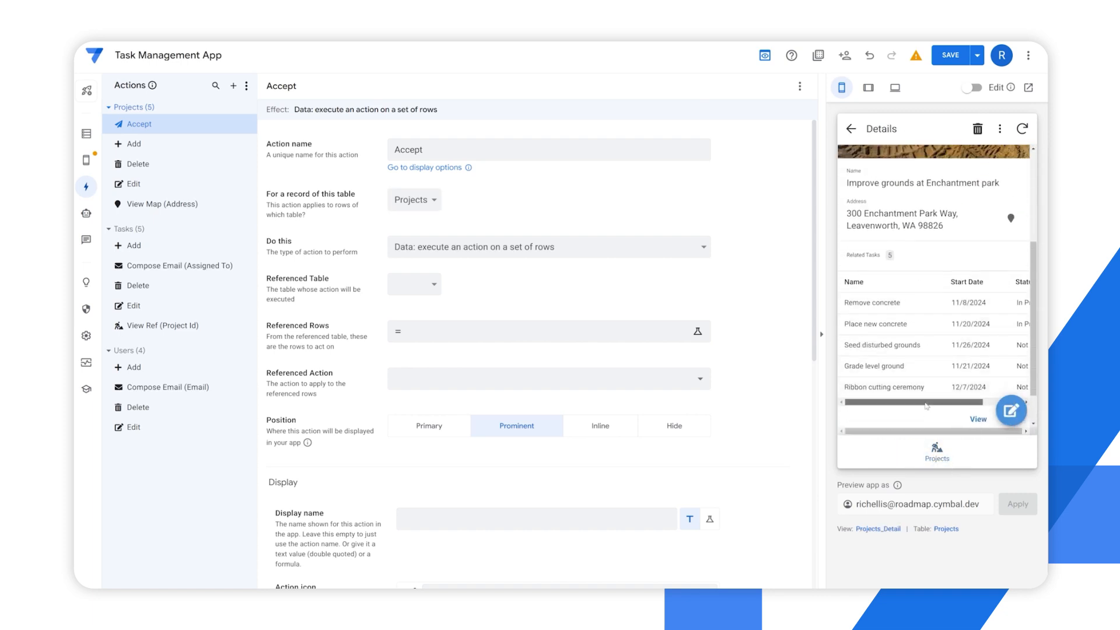
left_click_drag(926, 403, 992, 365)
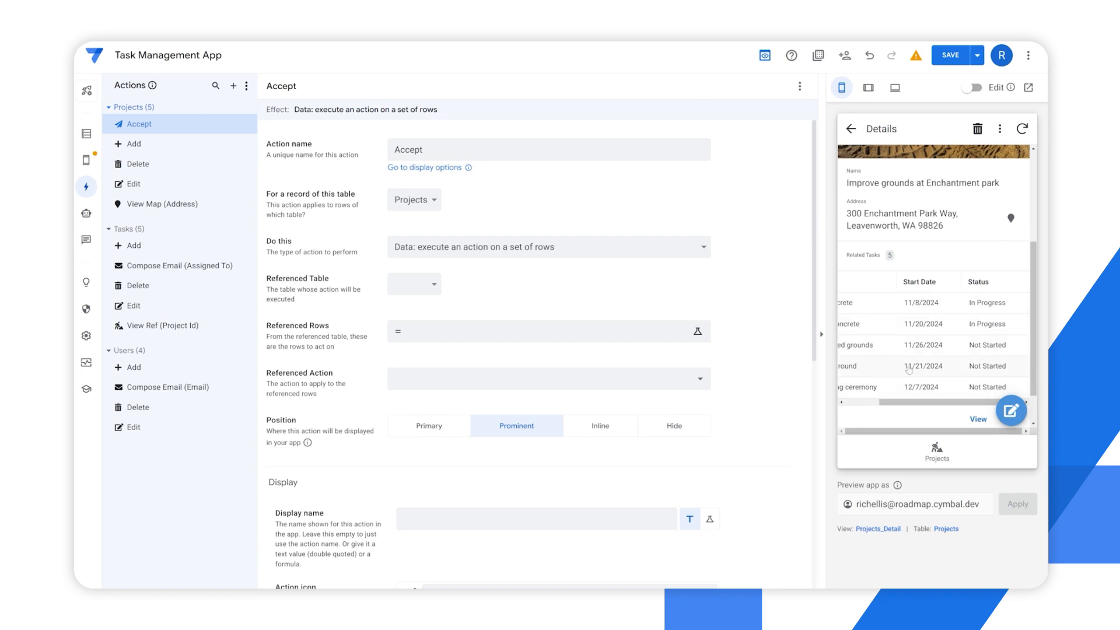
scroll(908, 370, "up", 3)
scroll(908, 370, "down", 3)
left_click_drag(922, 389, 973, 394)
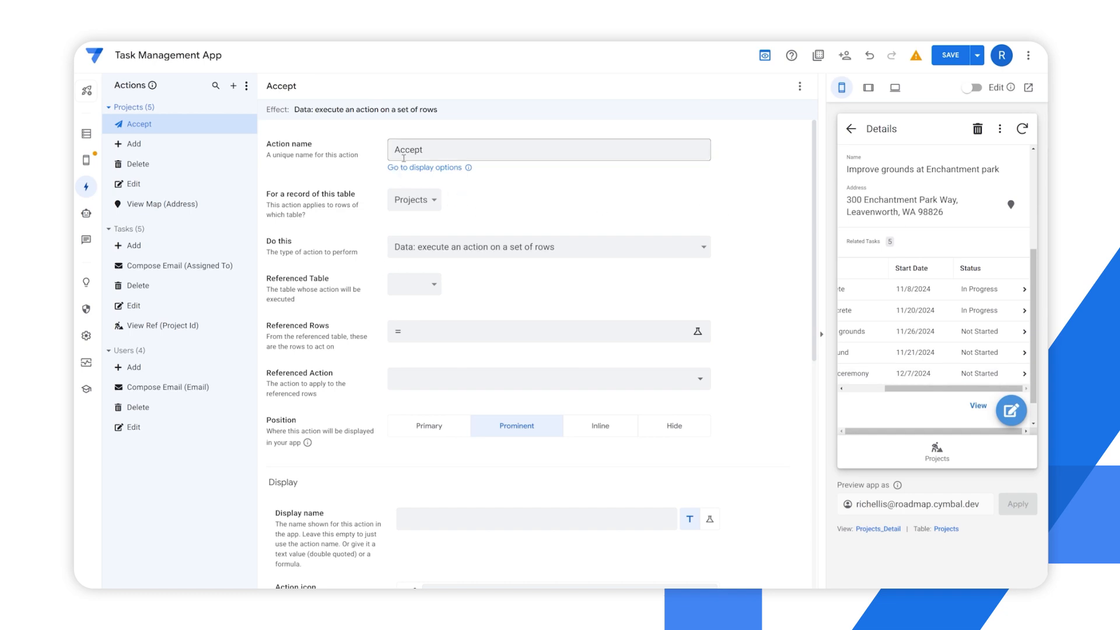
Rename the Projects action from Accept to Mark all tasks as complete
left_click_drag(435, 148, 382, 149)
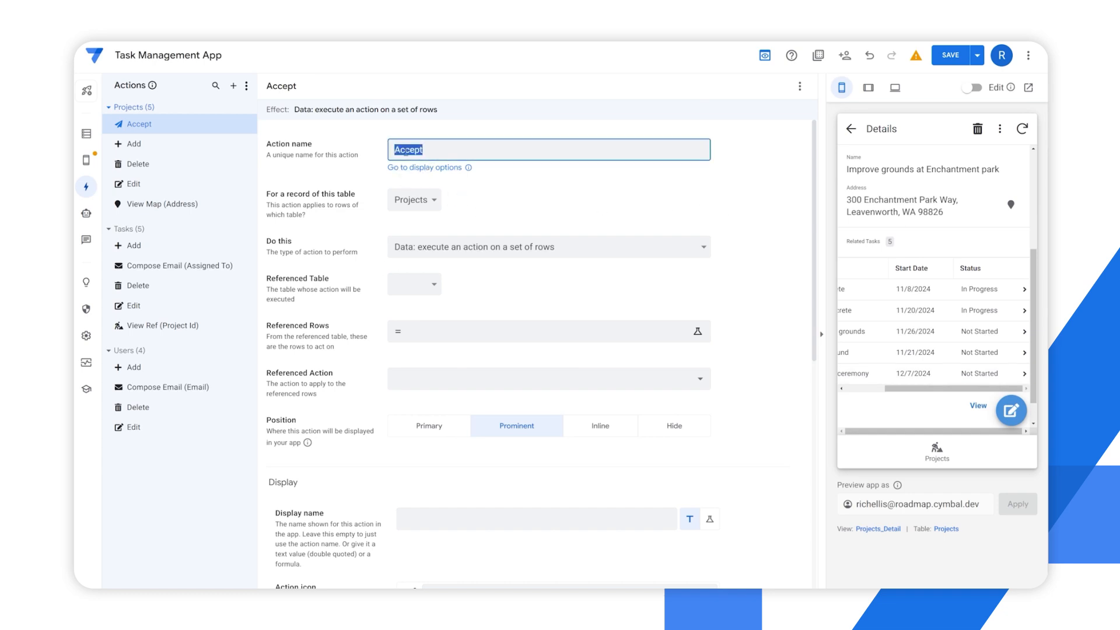
type("Mark all d")
key("BackSpace")
type("tasks as complete")
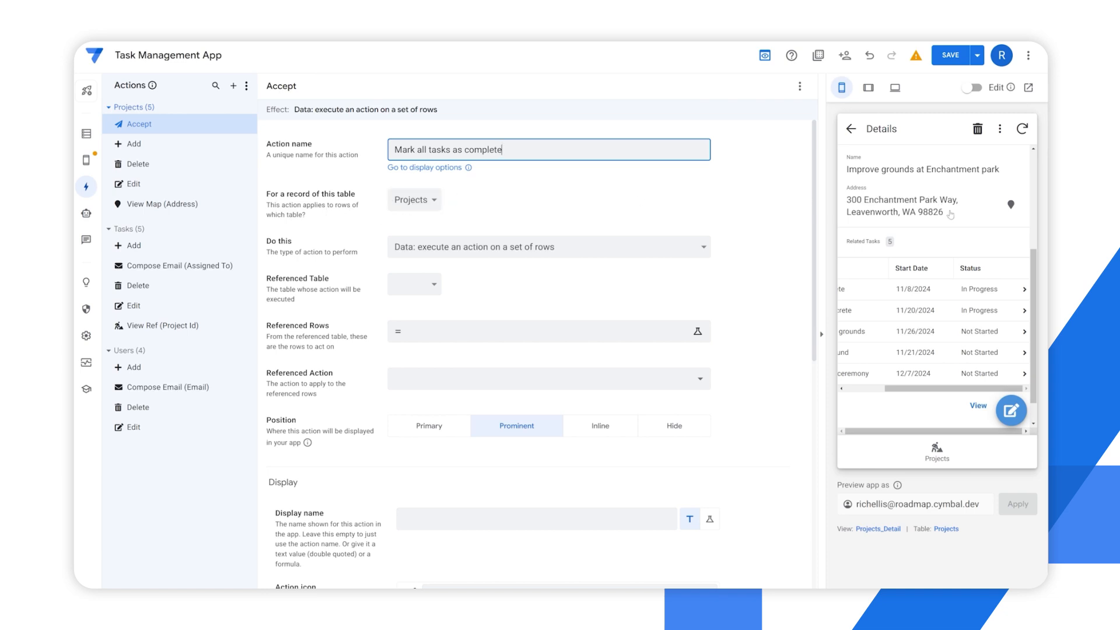
scroll(916, 208, "up", 5)
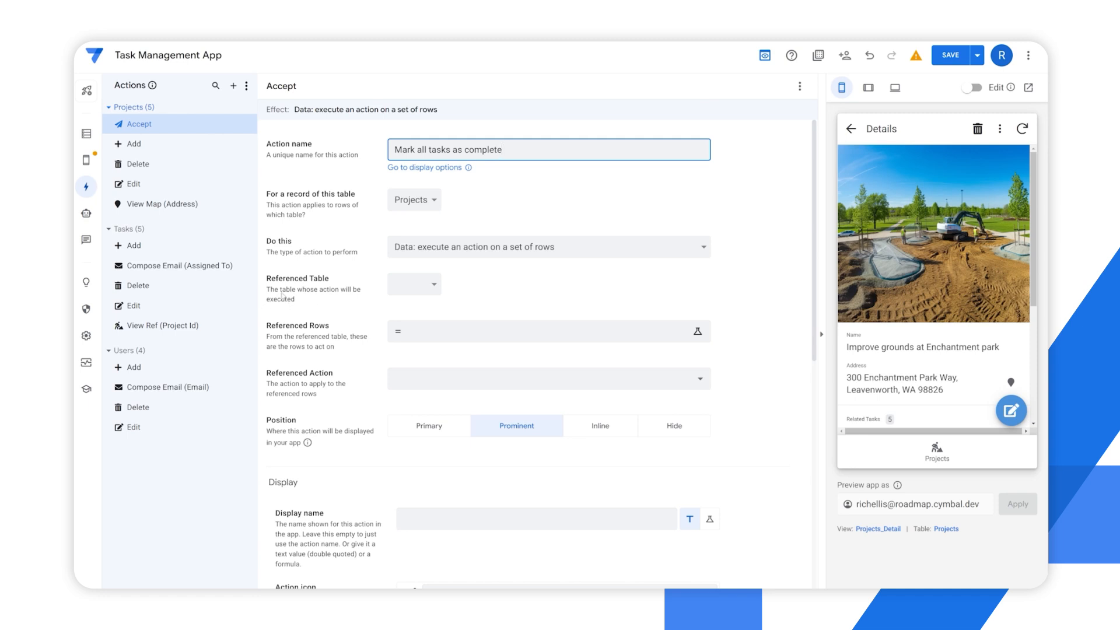
Set the action's referenced table to Tasks and its referenced rows to the expression [Related Tasks]
left_click(412, 290)
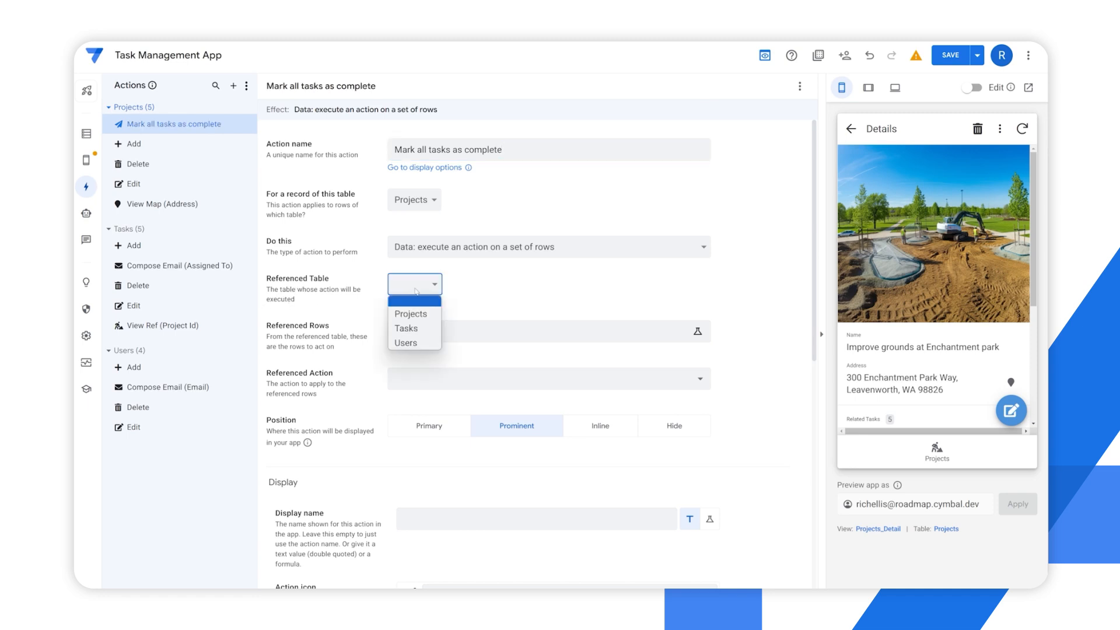
left_click(407, 329)
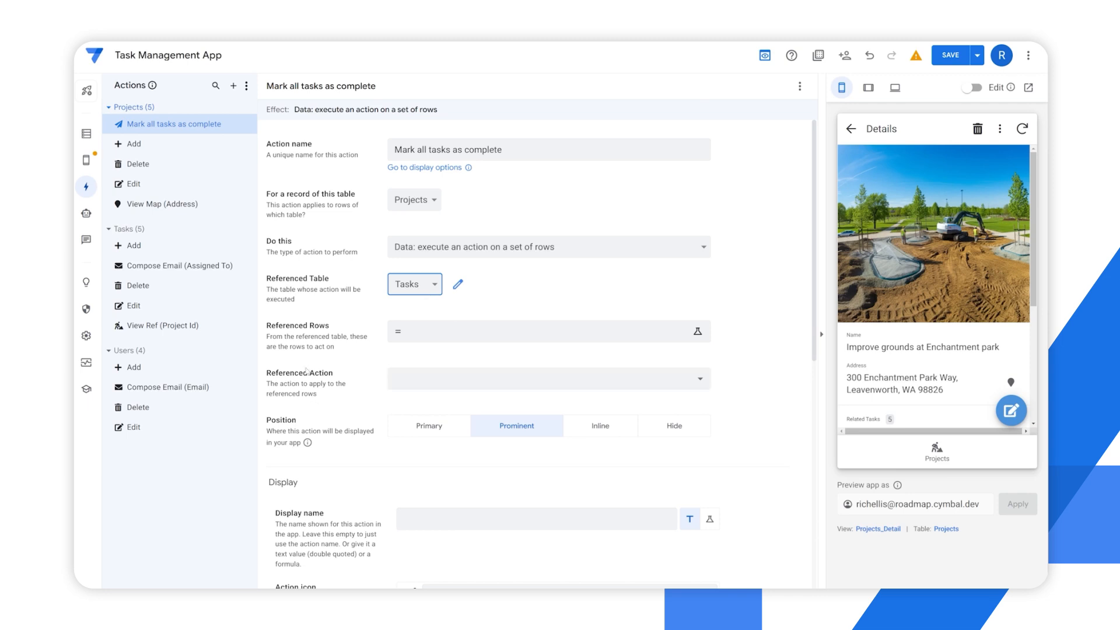
left_click_drag(271, 325, 353, 347)
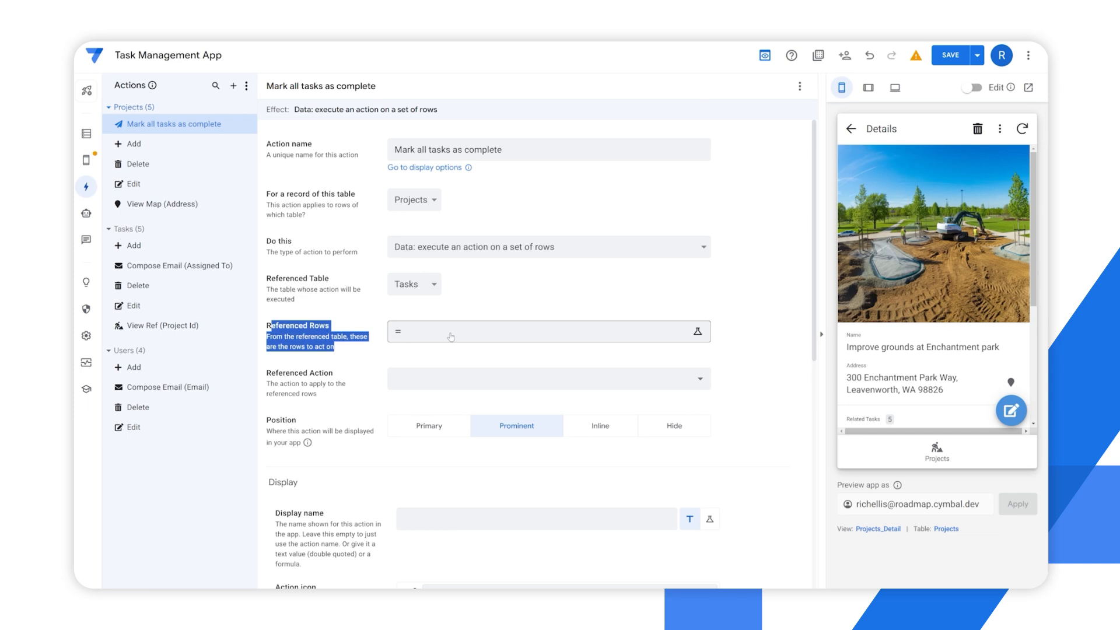
left_click(350, 352)
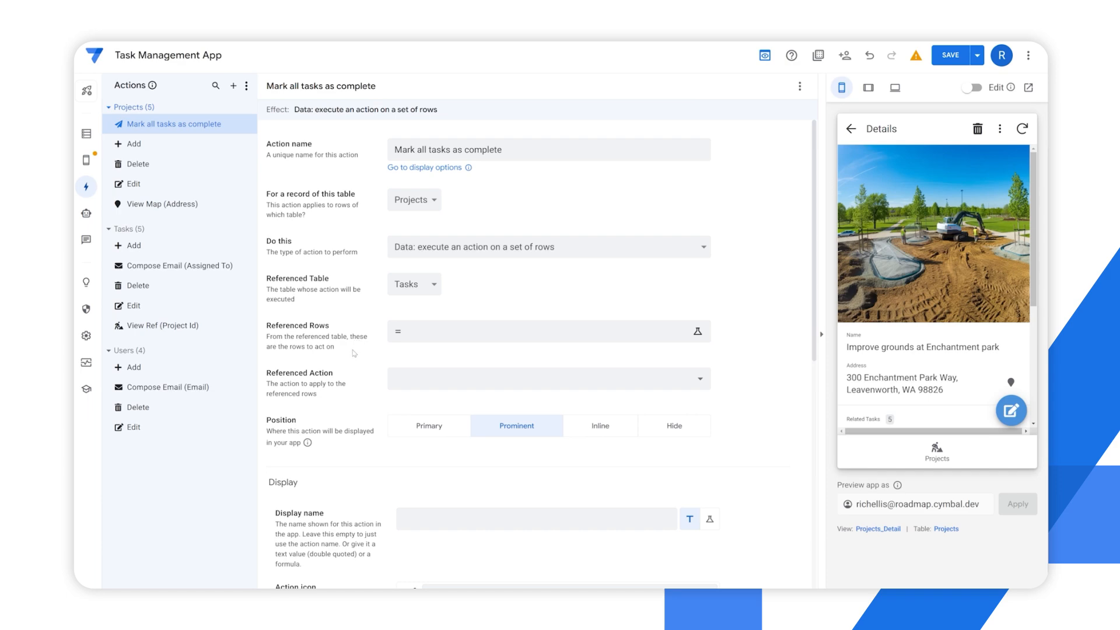
left_click(419, 338)
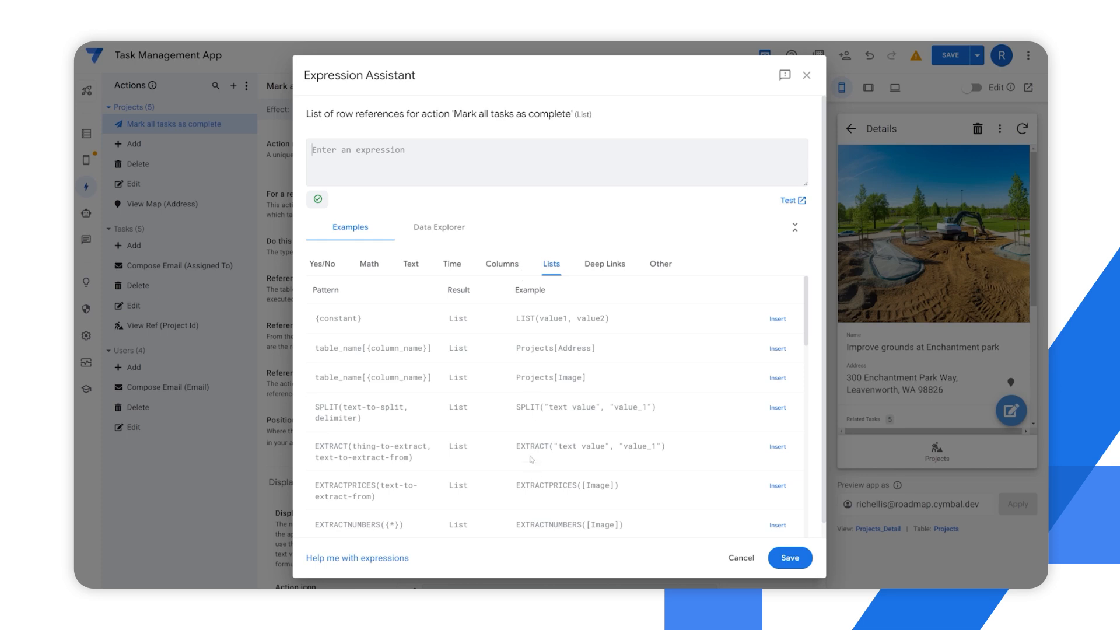
left_click(461, 238)
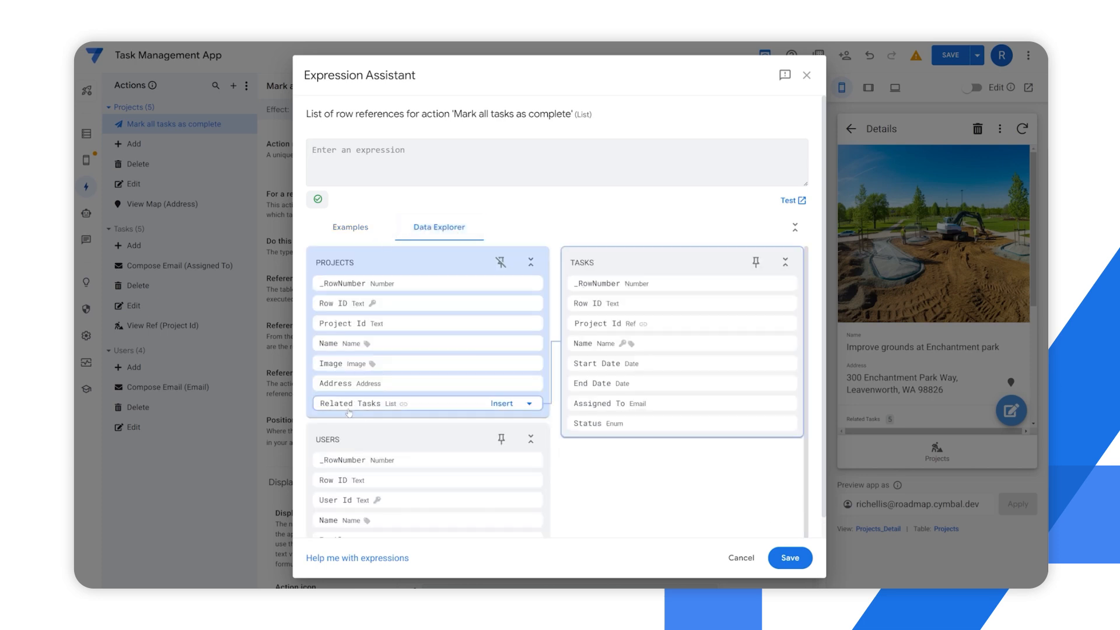
left_click(502, 403)
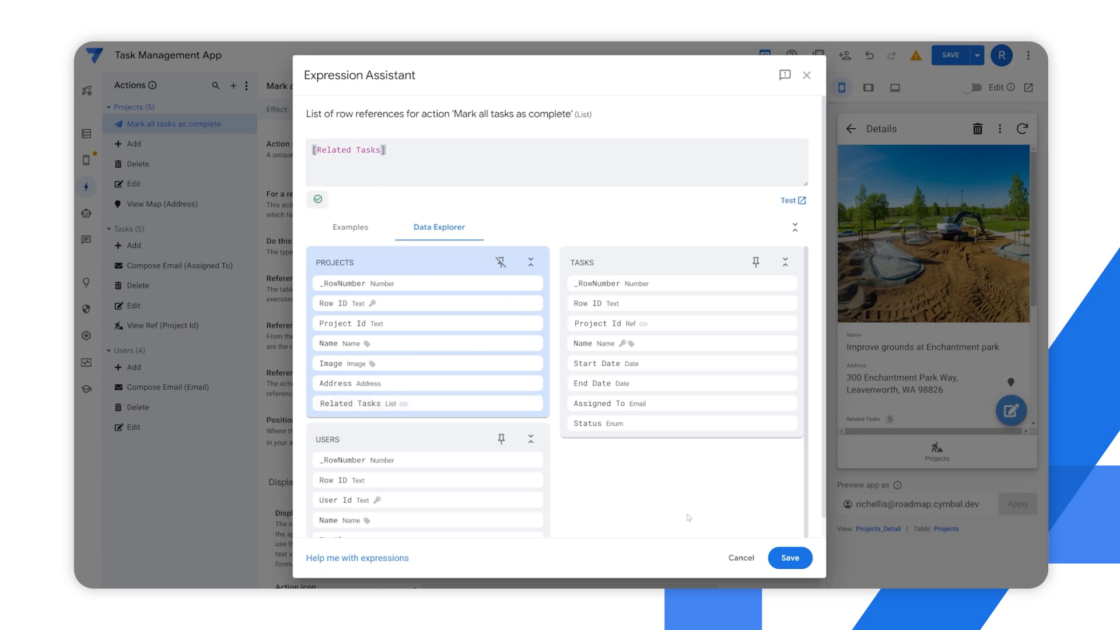
left_click(790, 557)
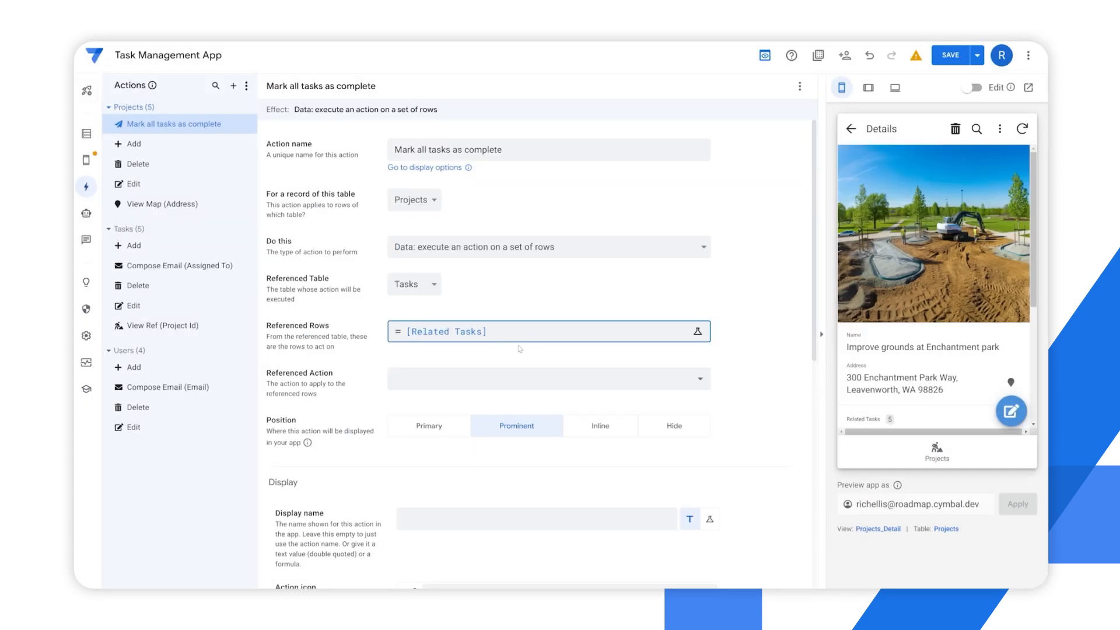
Choose Complete as the referenced action applied to the related task rows
left_click(433, 380)
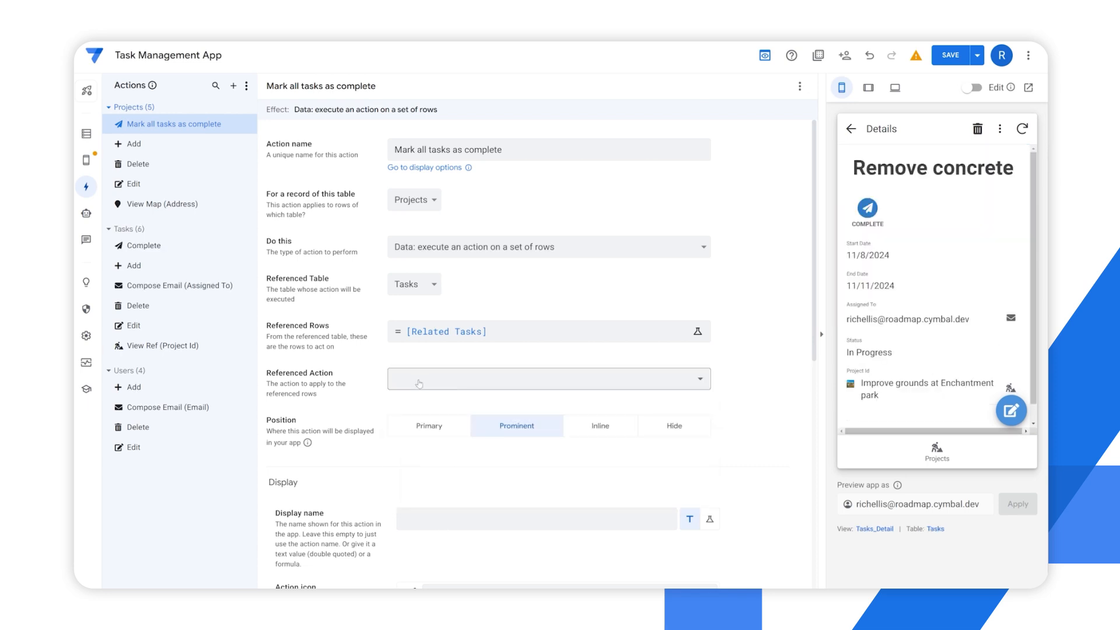
left_click(419, 383)
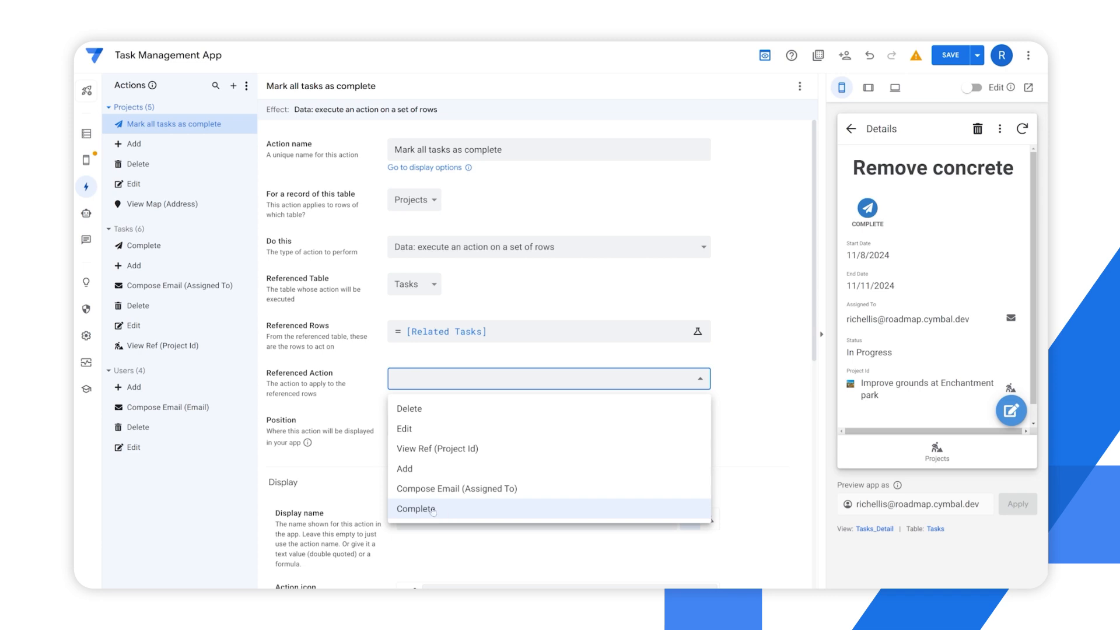
left_click(431, 511)
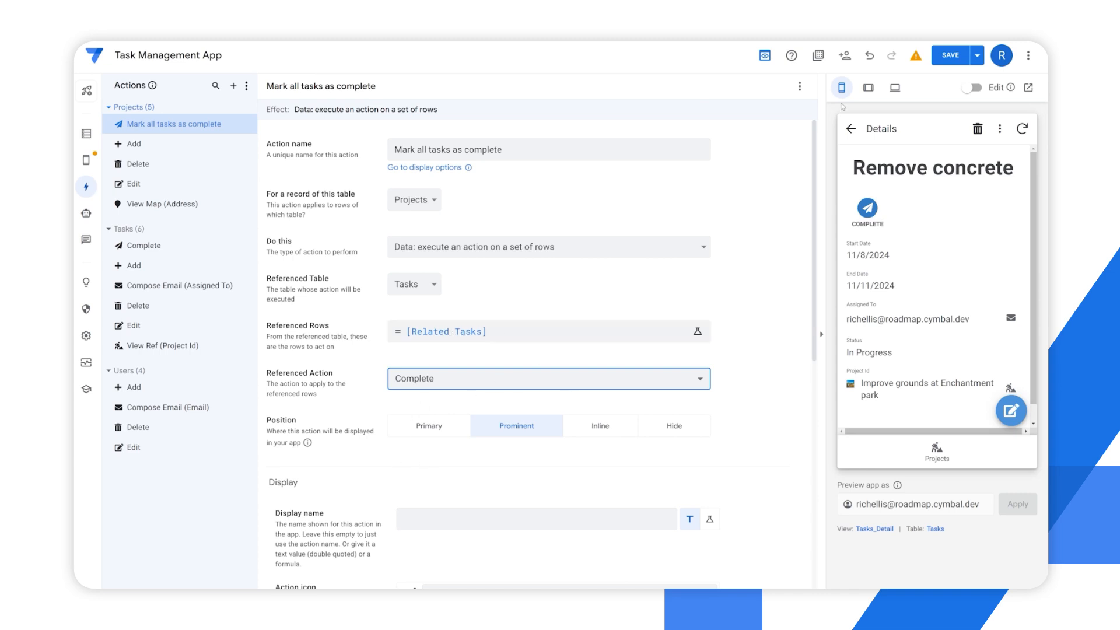
Save the app and run Mark all tasks as complete on the Improve grounds at Enchantment park project in the preview, checking its related tasks' statuses
left_click(950, 54)
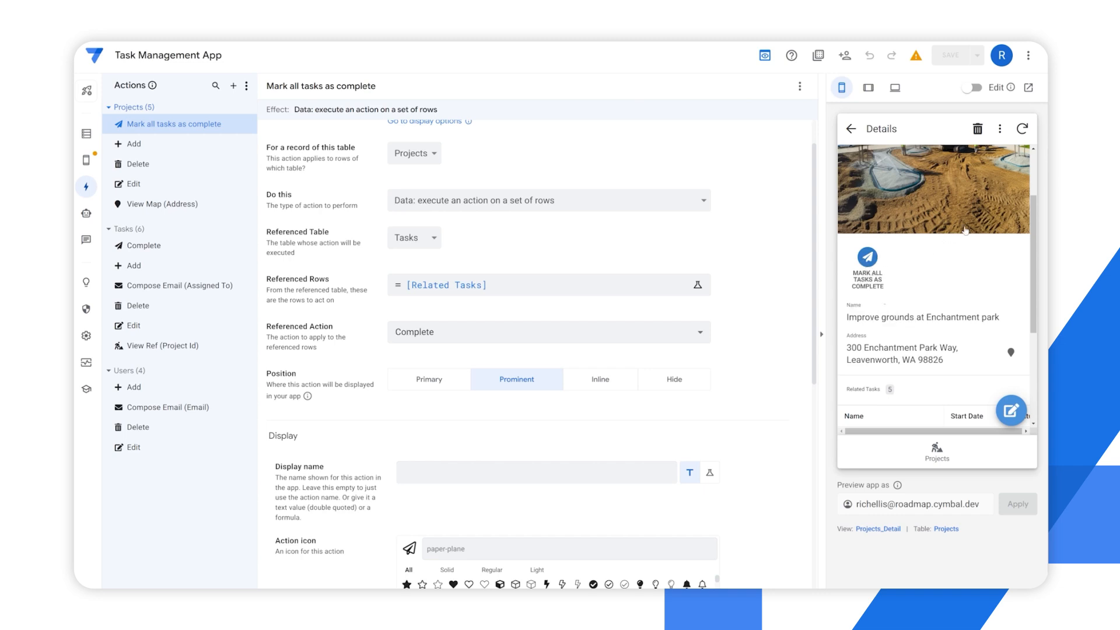
scroll(968, 233, "down", 2)
left_click_drag(950, 402, 985, 401)
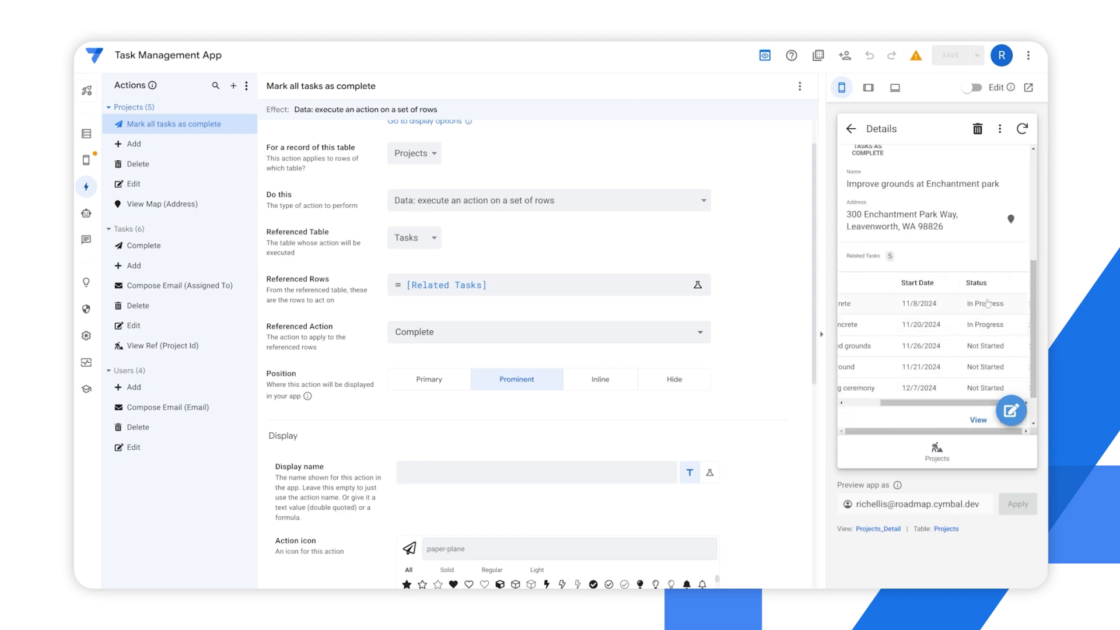
scroll(934, 239, "up", 1)
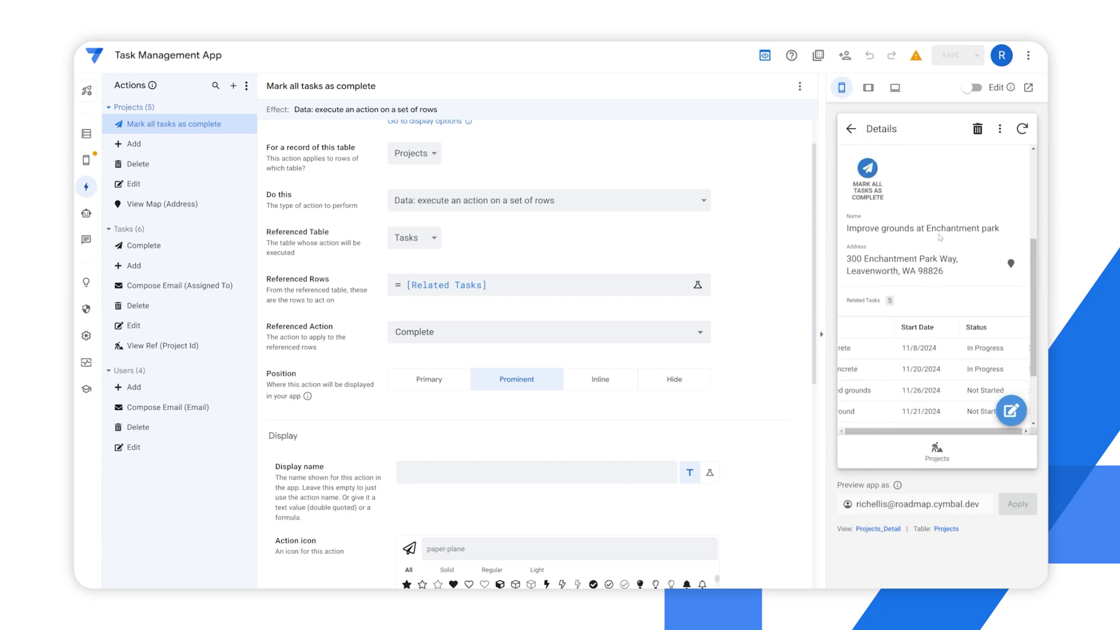
left_click(869, 171)
scroll(975, 413, "down", 1)
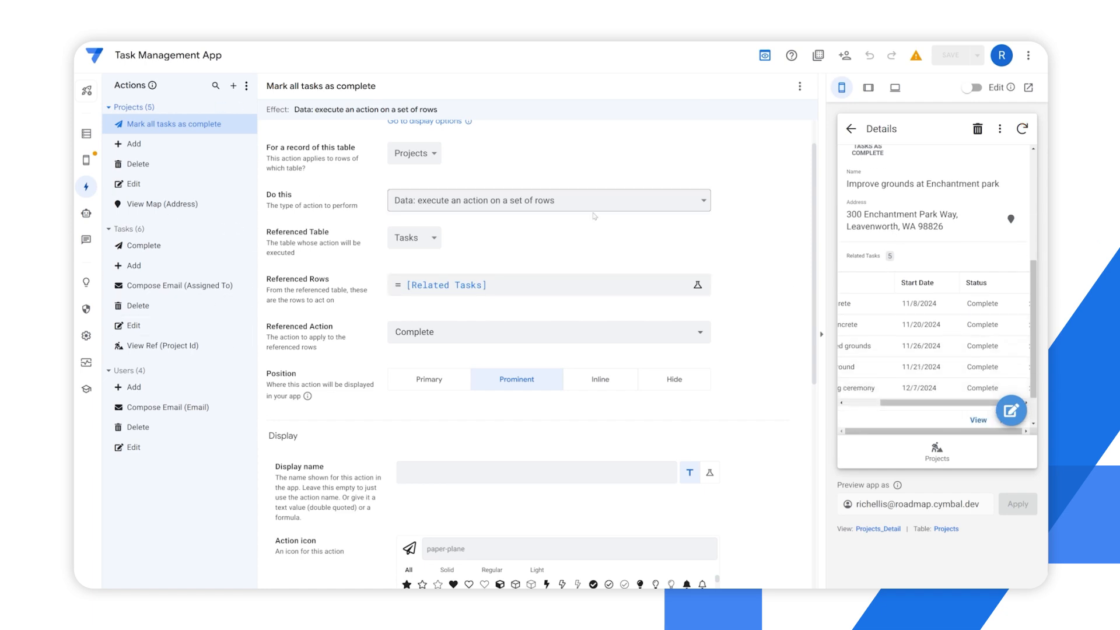
Create a new automation bot with a new event for adds, deletes and updates on the Projects table
left_click(86, 214)
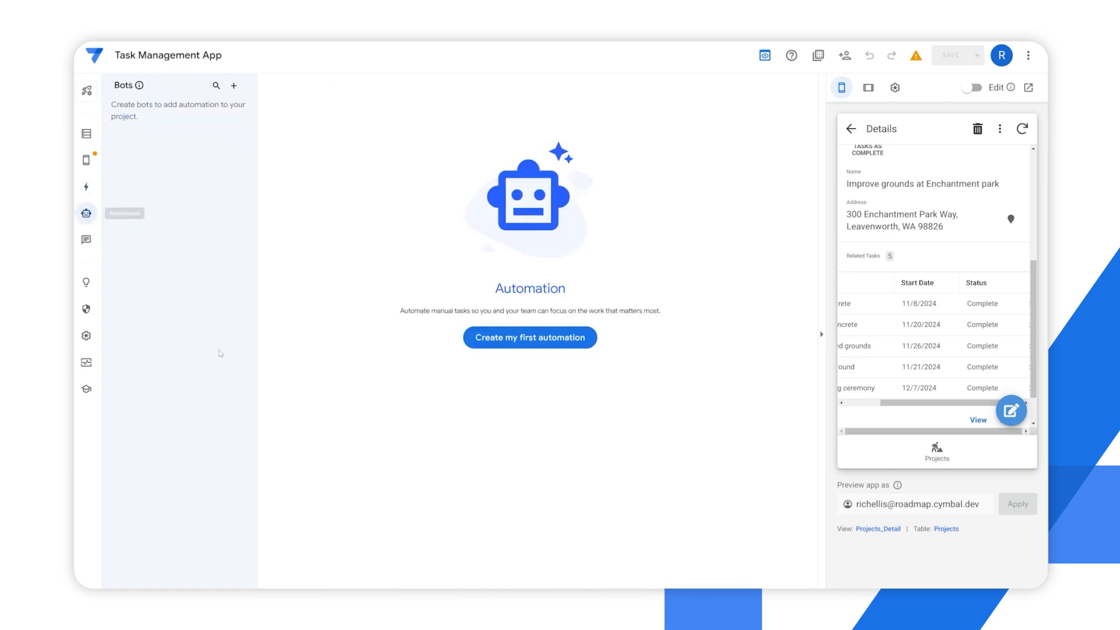
left_click(524, 344)
left_click(419, 411)
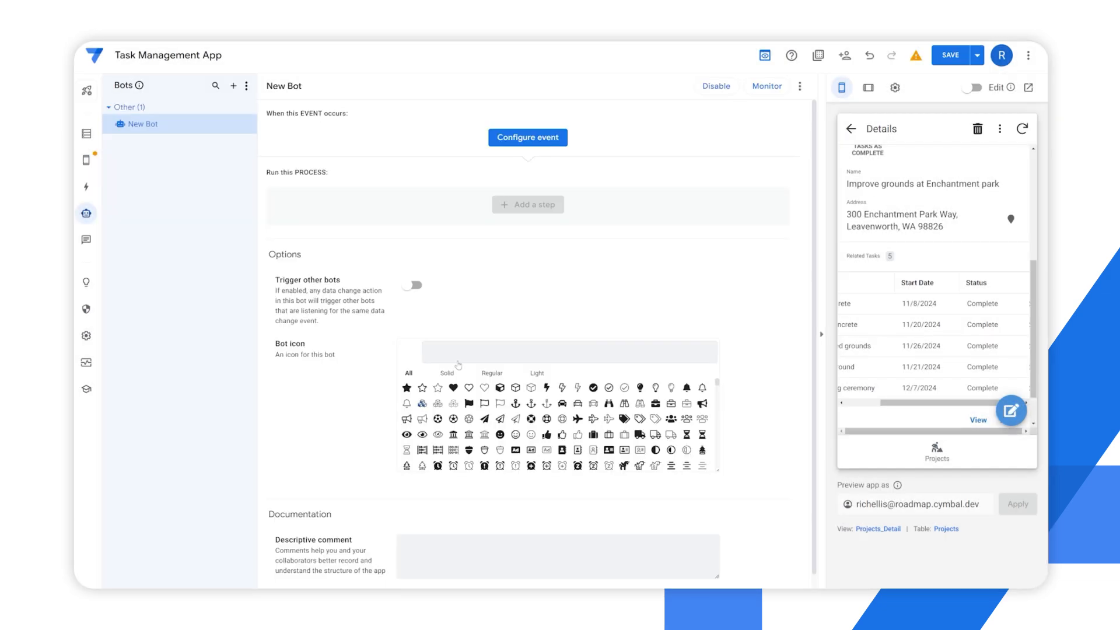
left_click(523, 136)
left_click(456, 295)
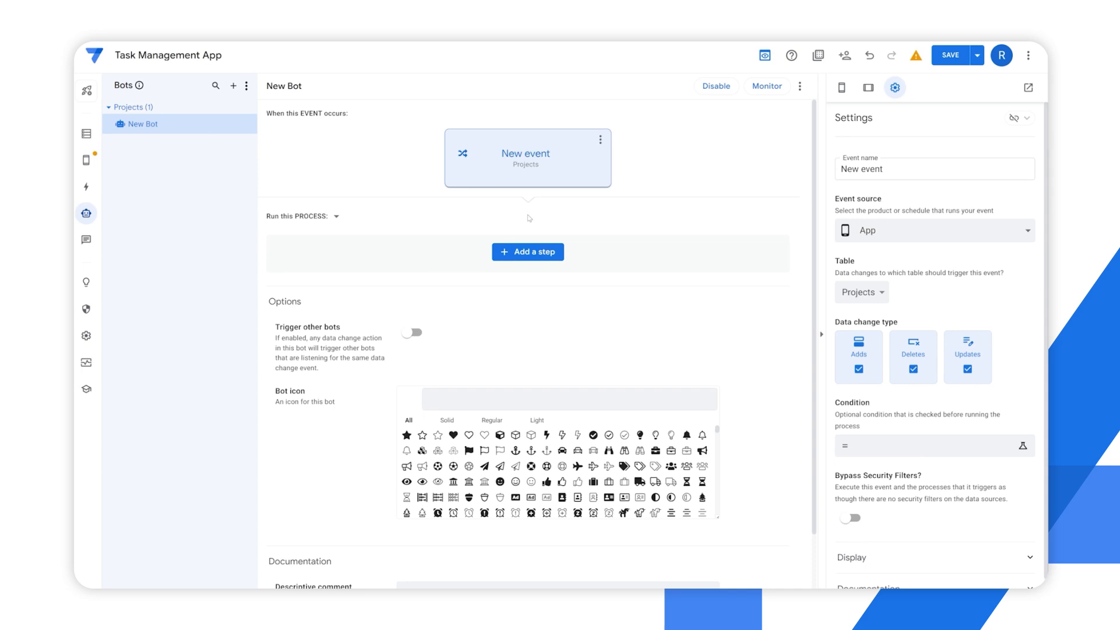
Add a new step to the bot's process that runs the existing data action Mark all tasks as complete
left_click(528, 252)
left_click(485, 457)
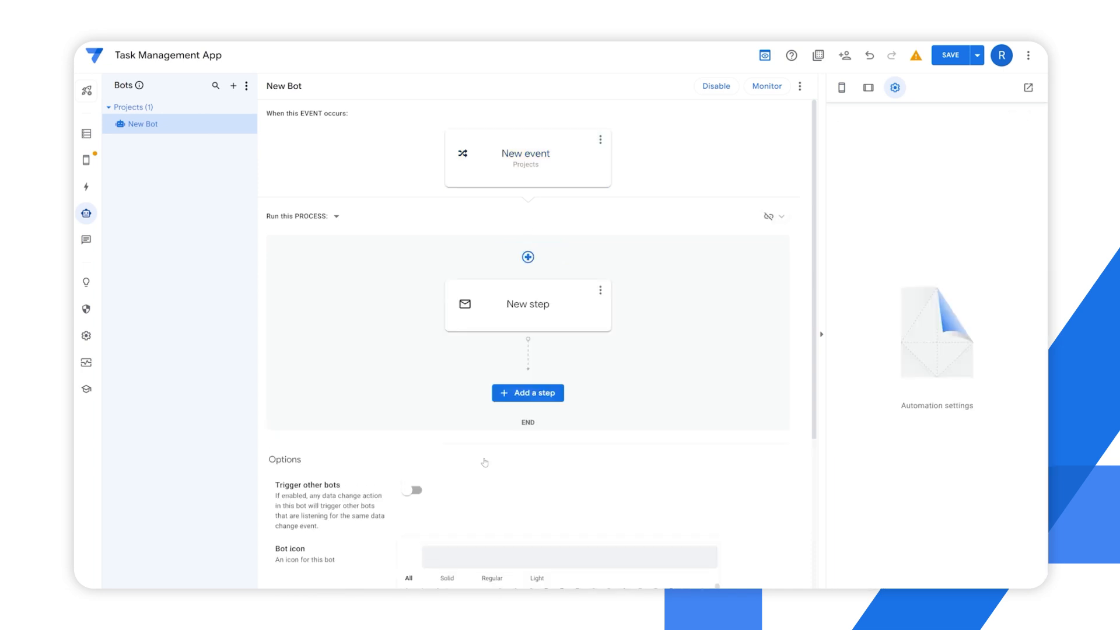
left_click(522, 325)
left_click(517, 341)
left_click(527, 387)
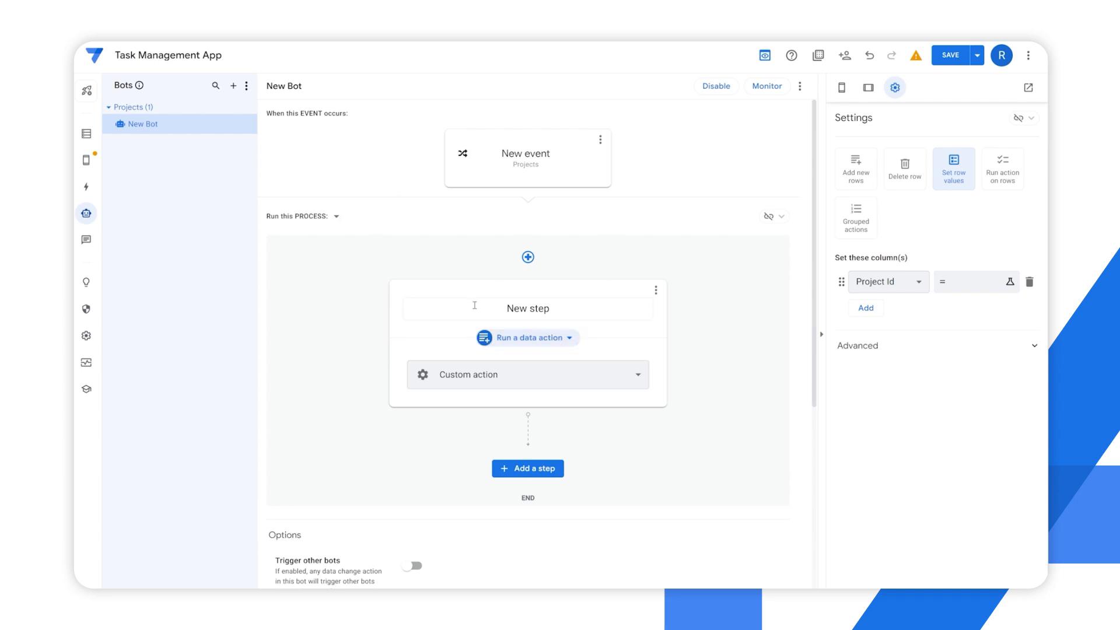
left_click(487, 377)
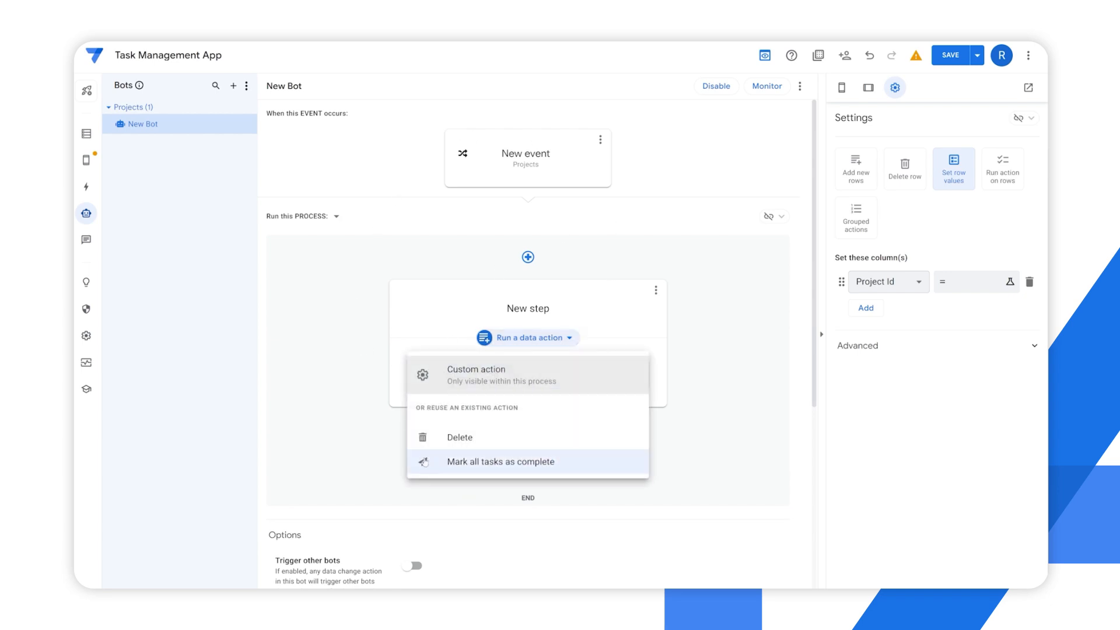
left_click(489, 462)
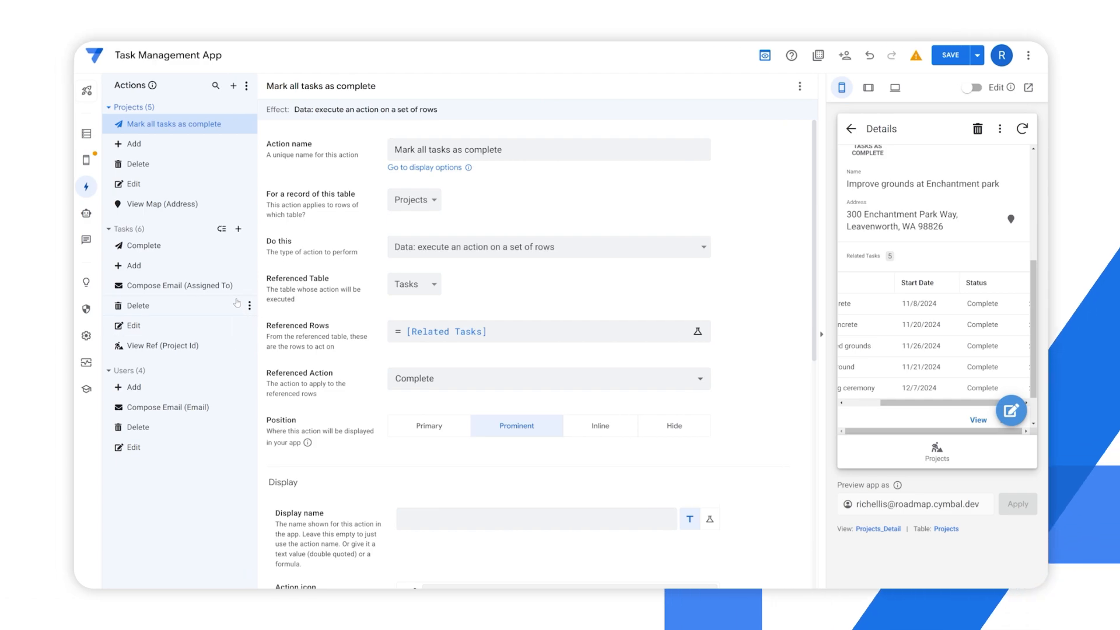
Create a new action for the Tasks table with the type External: go to a website
left_click(238, 229)
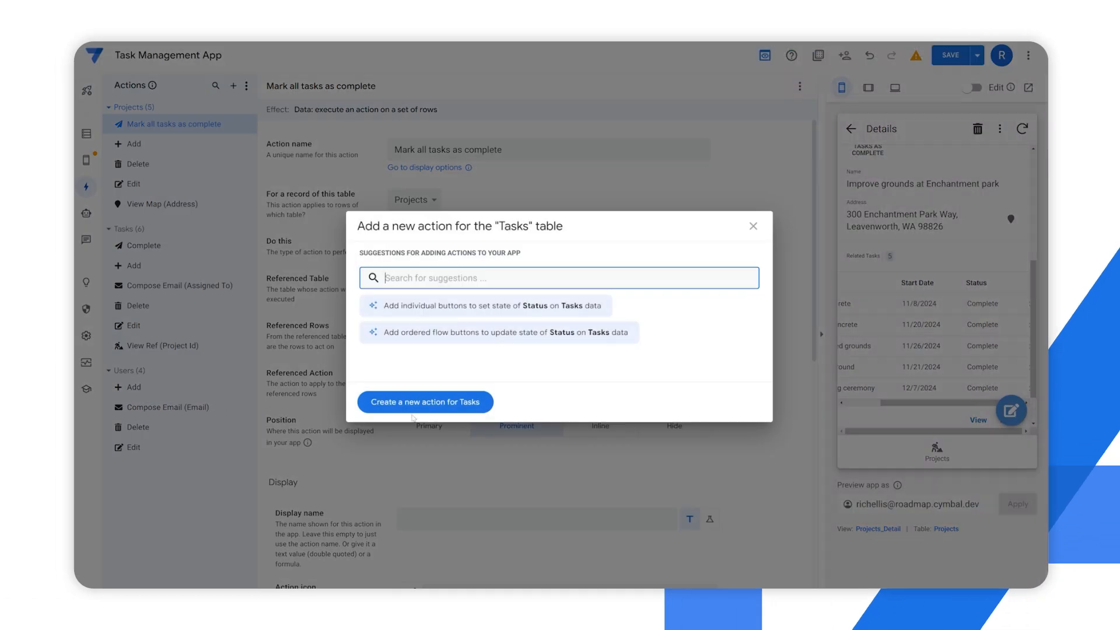
left_click(418, 401)
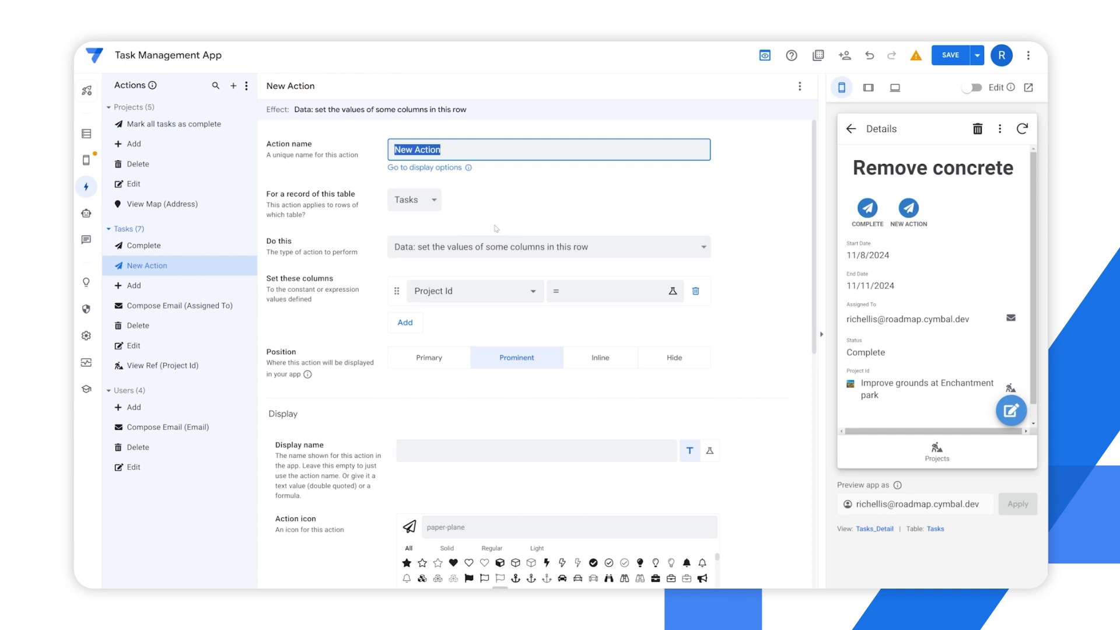
left_click(453, 252)
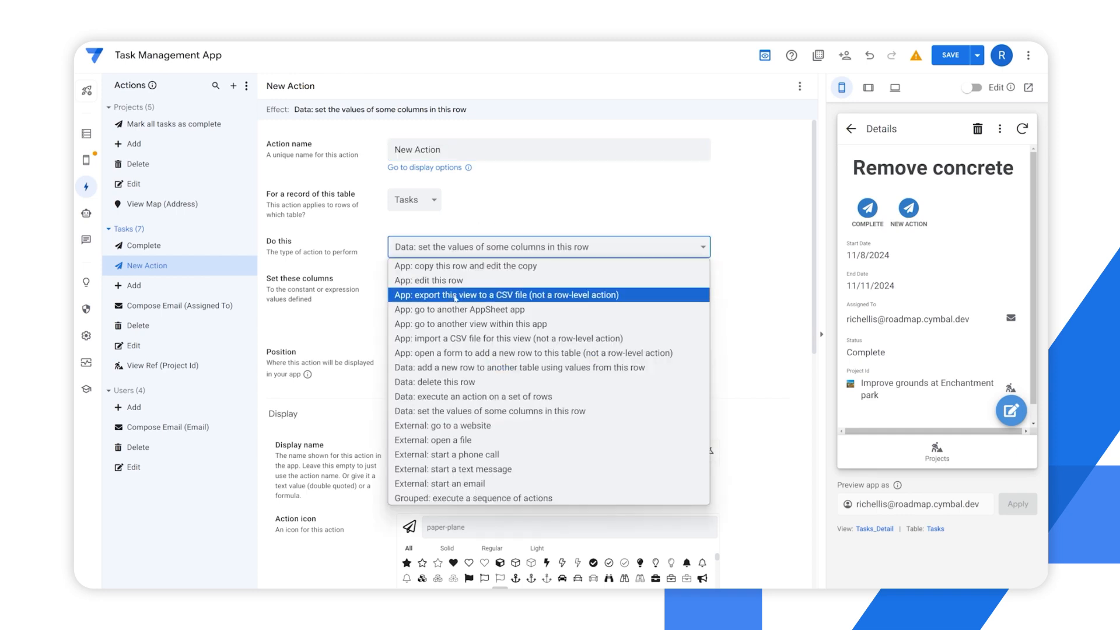
left_click(456, 426)
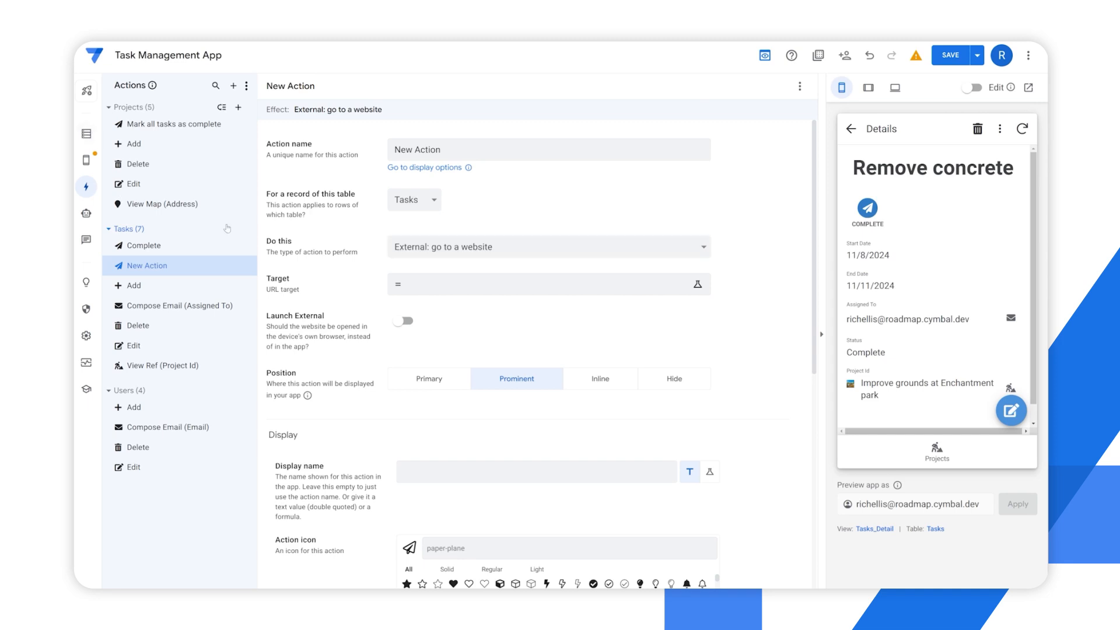
Try External: open a file, External: start a phone call and External: start a text message as the new Tasks action's type
left_click(439, 242)
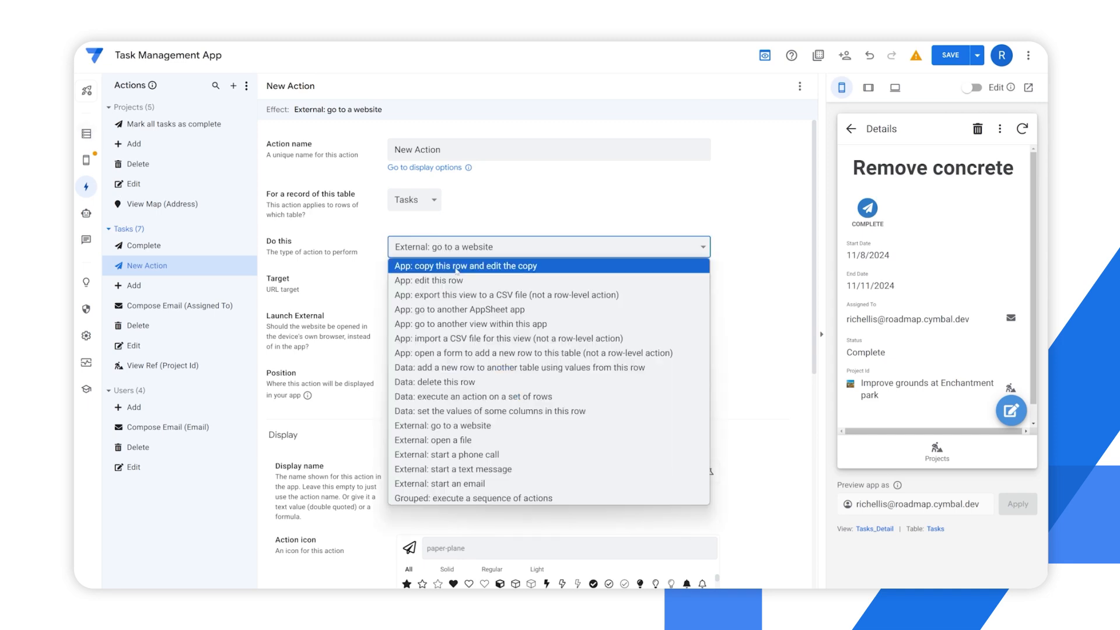
left_click(474, 441)
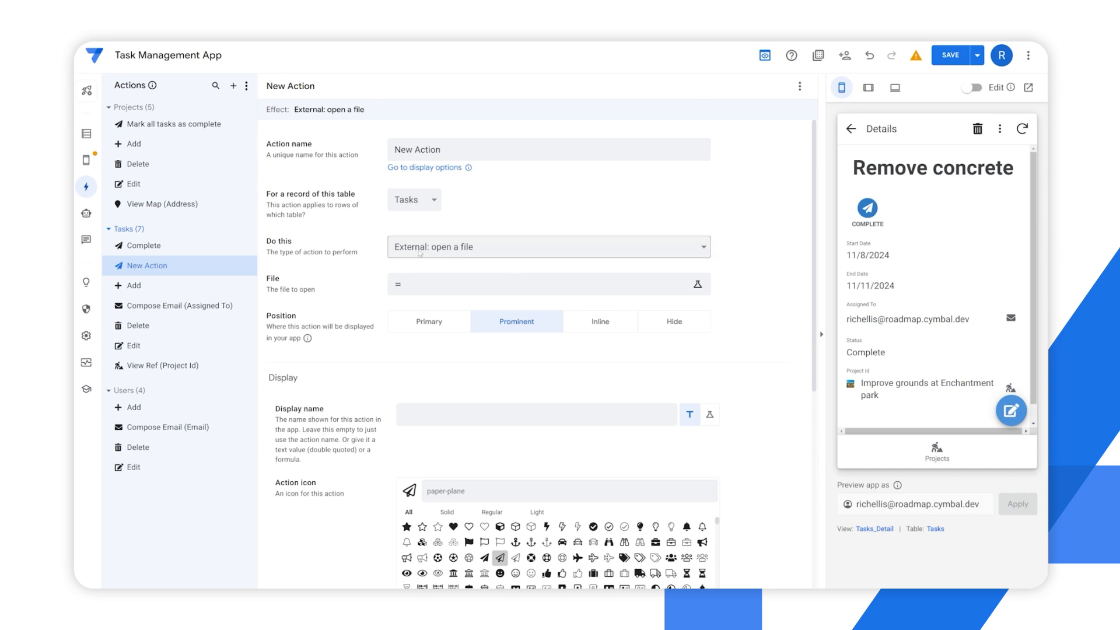
left_click(467, 247)
left_click(480, 455)
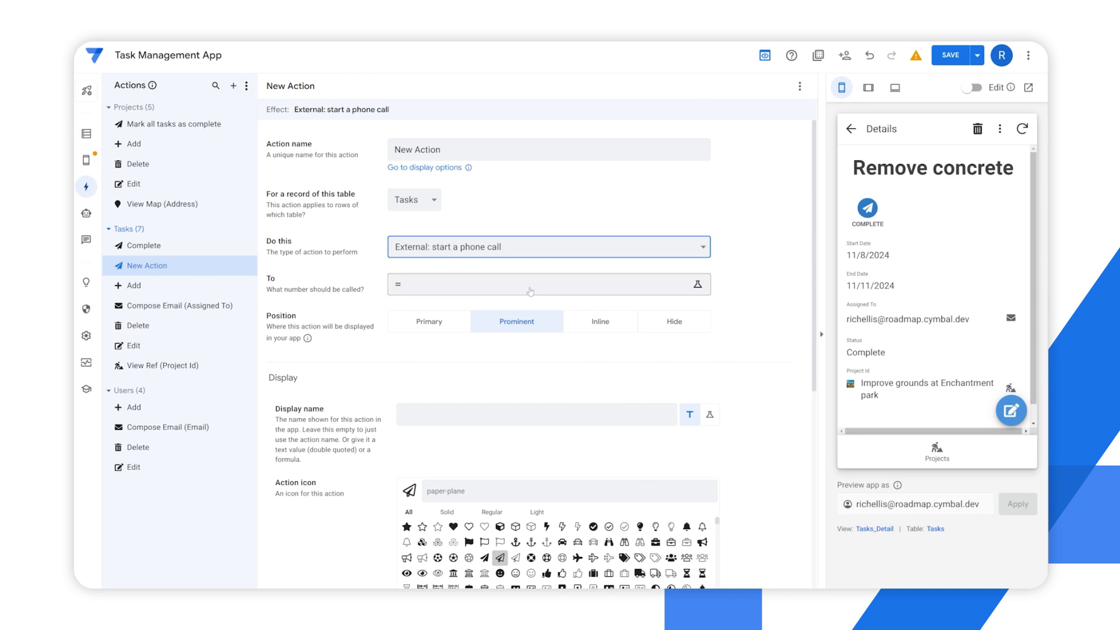
left_click(496, 250)
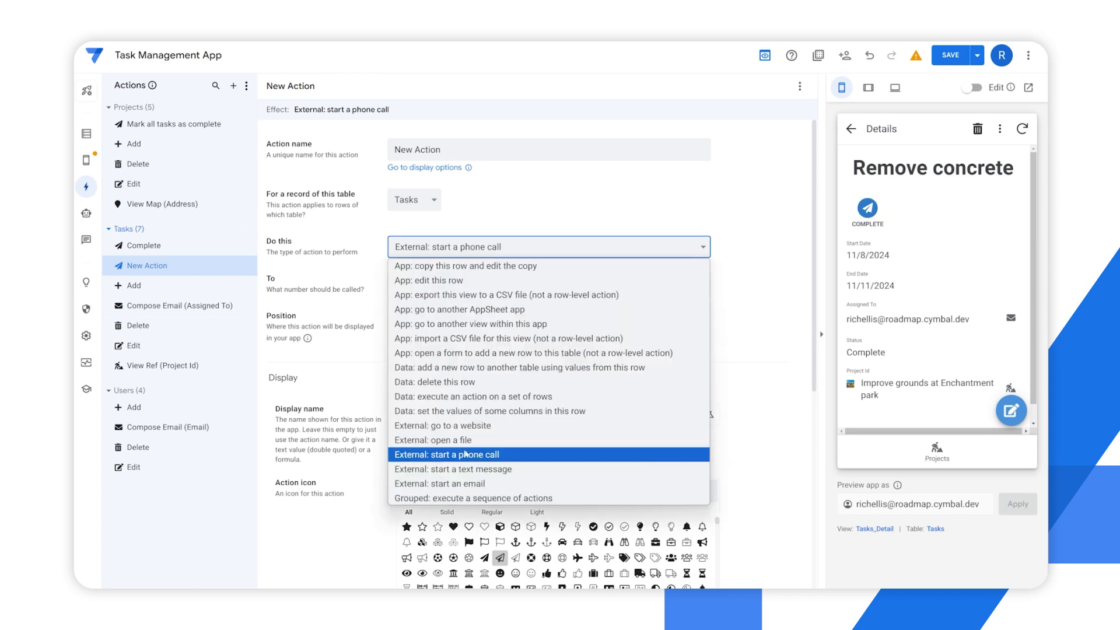
left_click(475, 470)
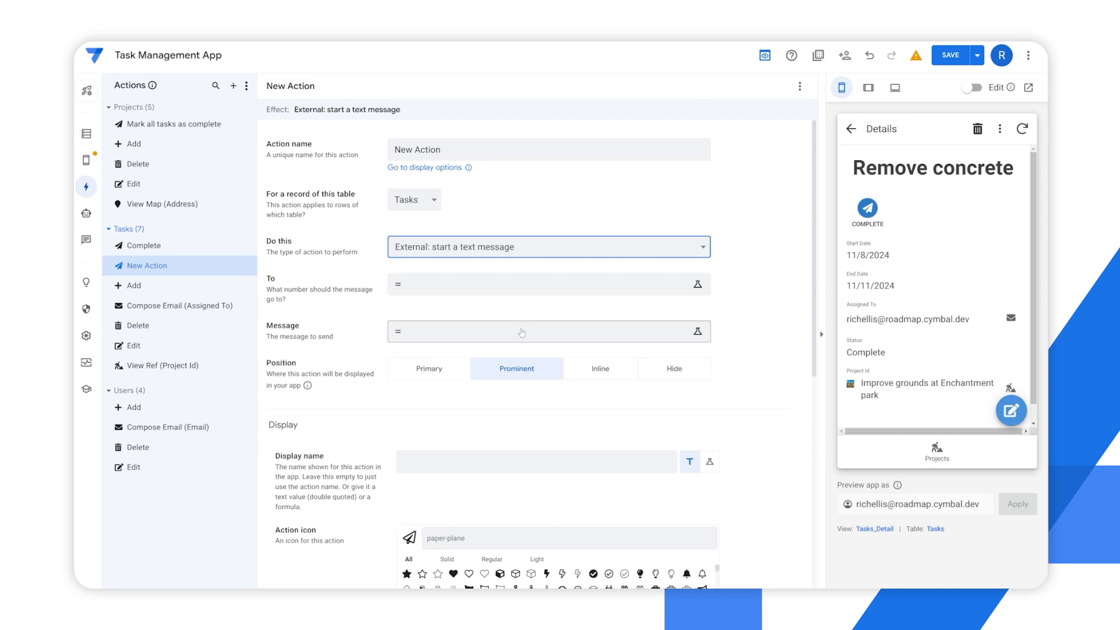
Set the new Tasks action's type to External: start an email
left_click(519, 247)
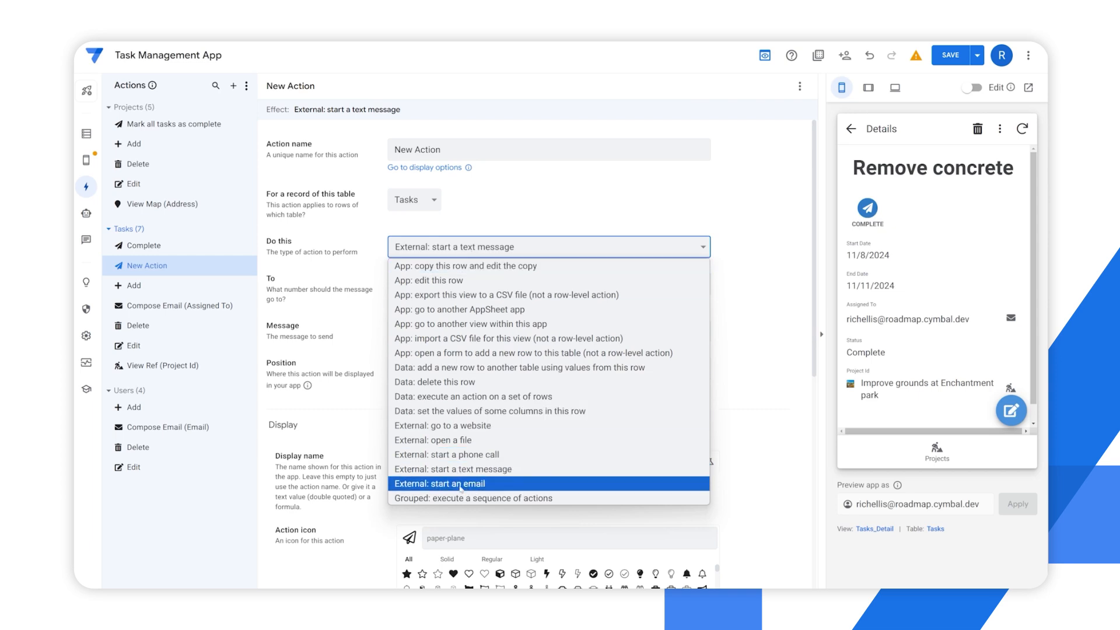
left_click(446, 487)
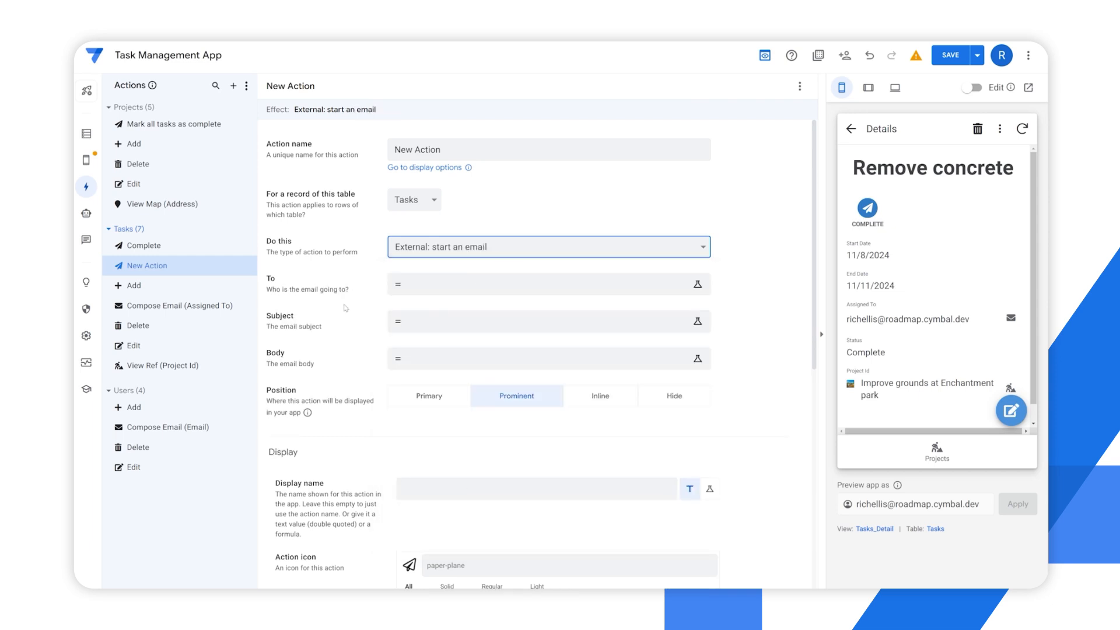